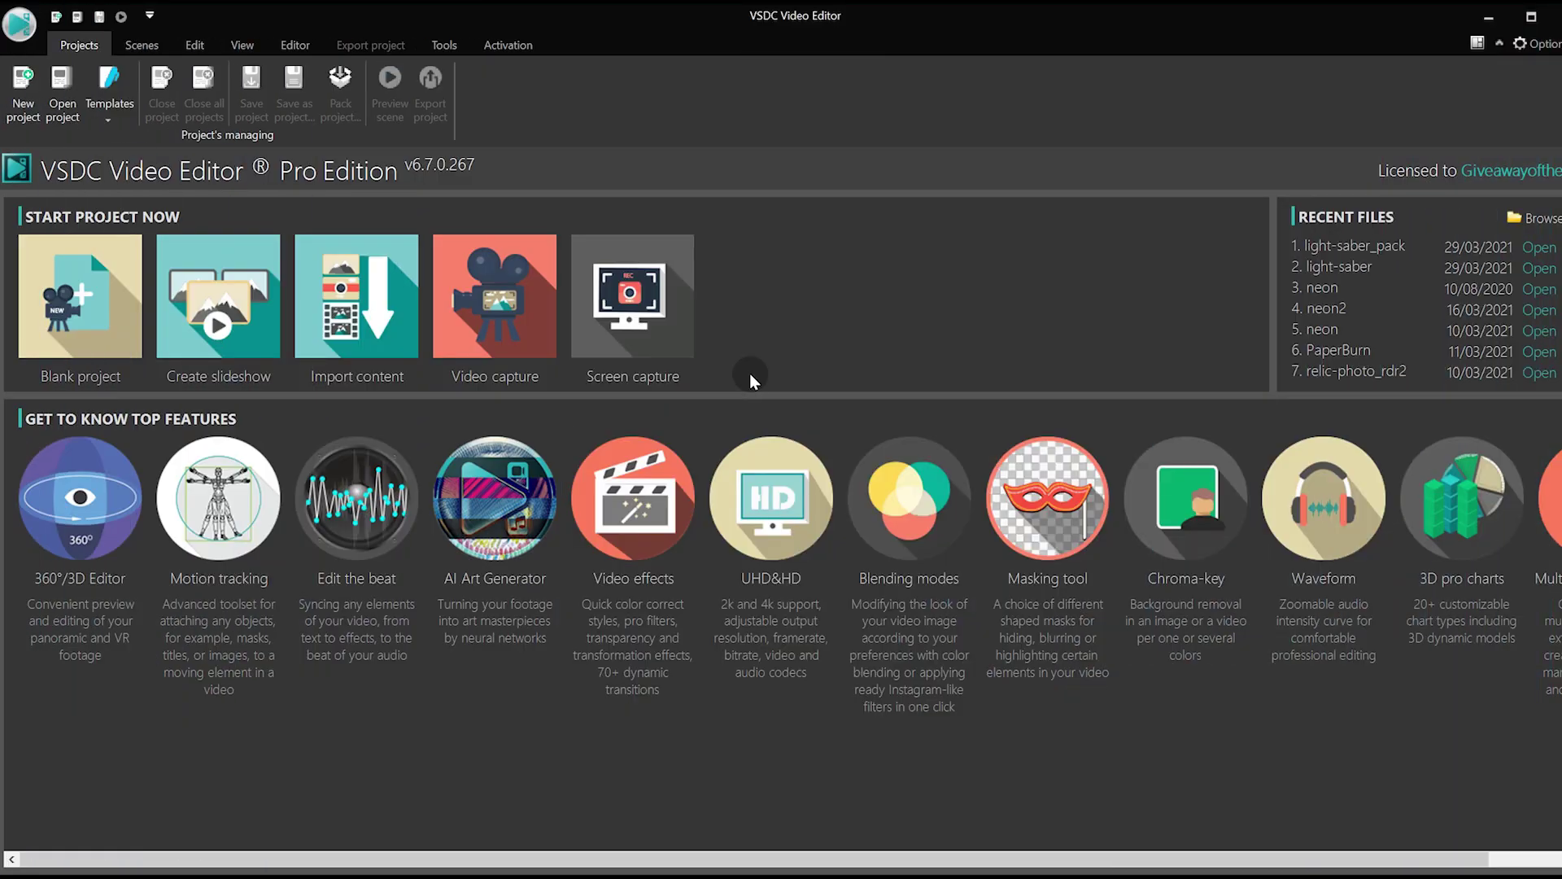
Create a retitled blank Full HD 25 fps project and add the Light_Saber_Clip video to the scene.
left_click(388, 339)
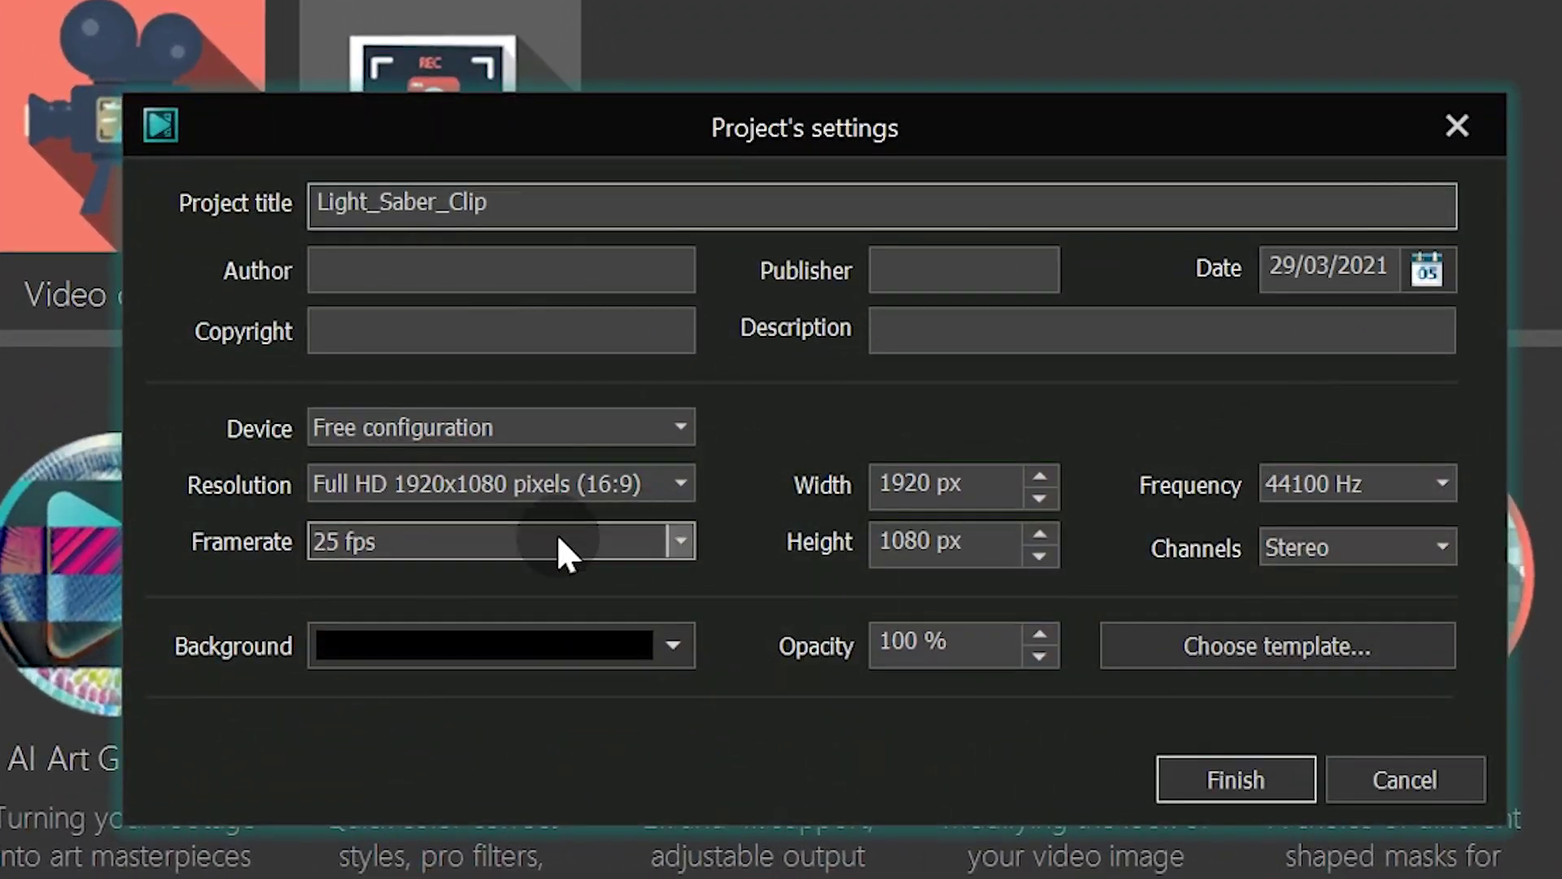
left_click(442, 557)
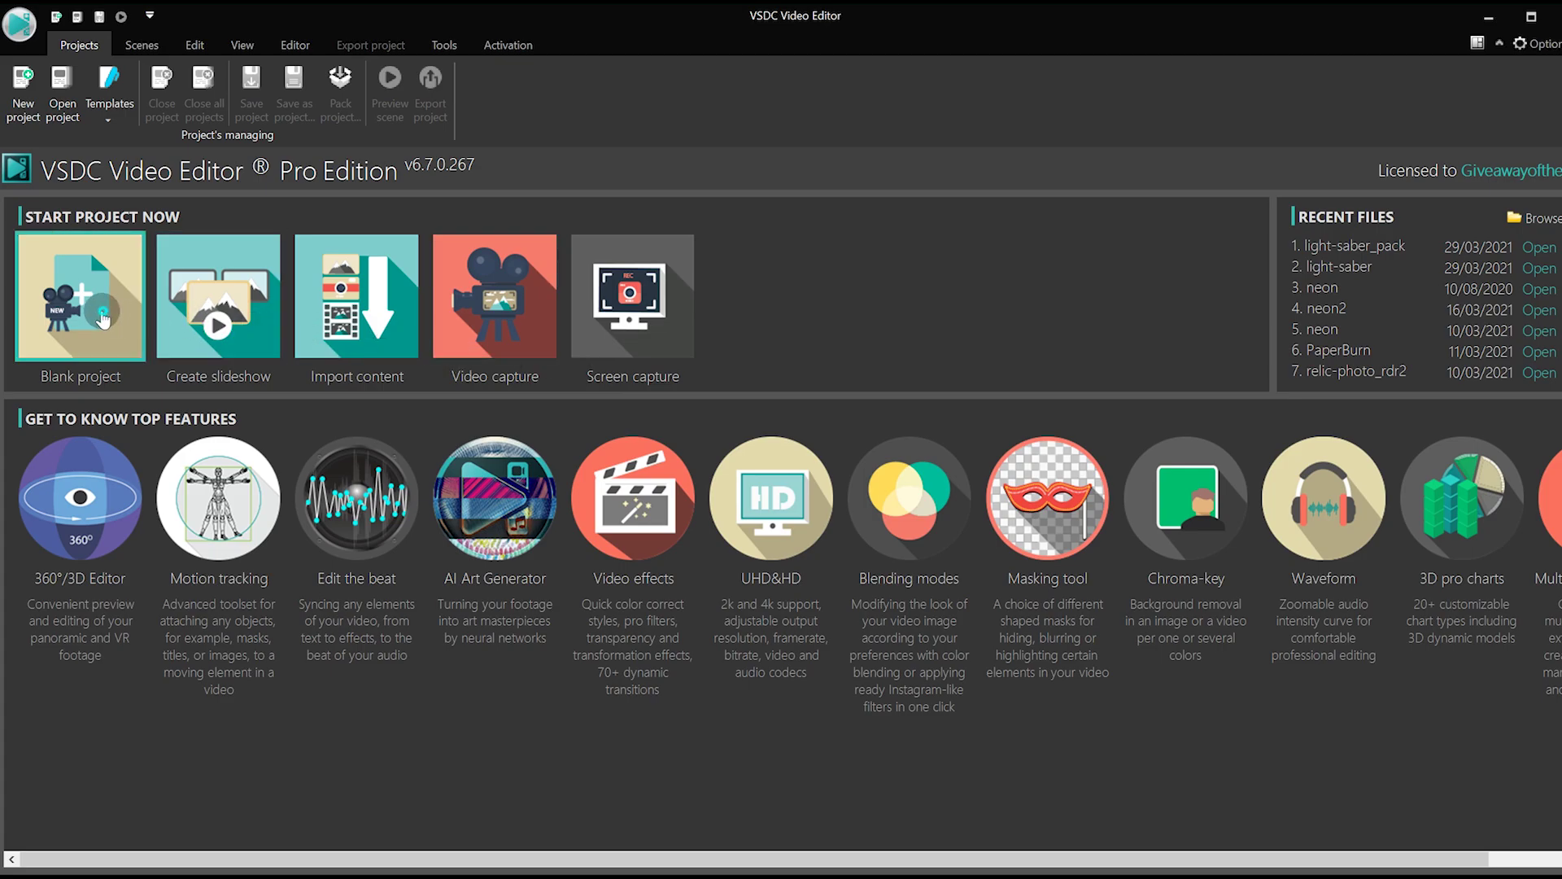
left_click(102, 320)
left_click(555, 209)
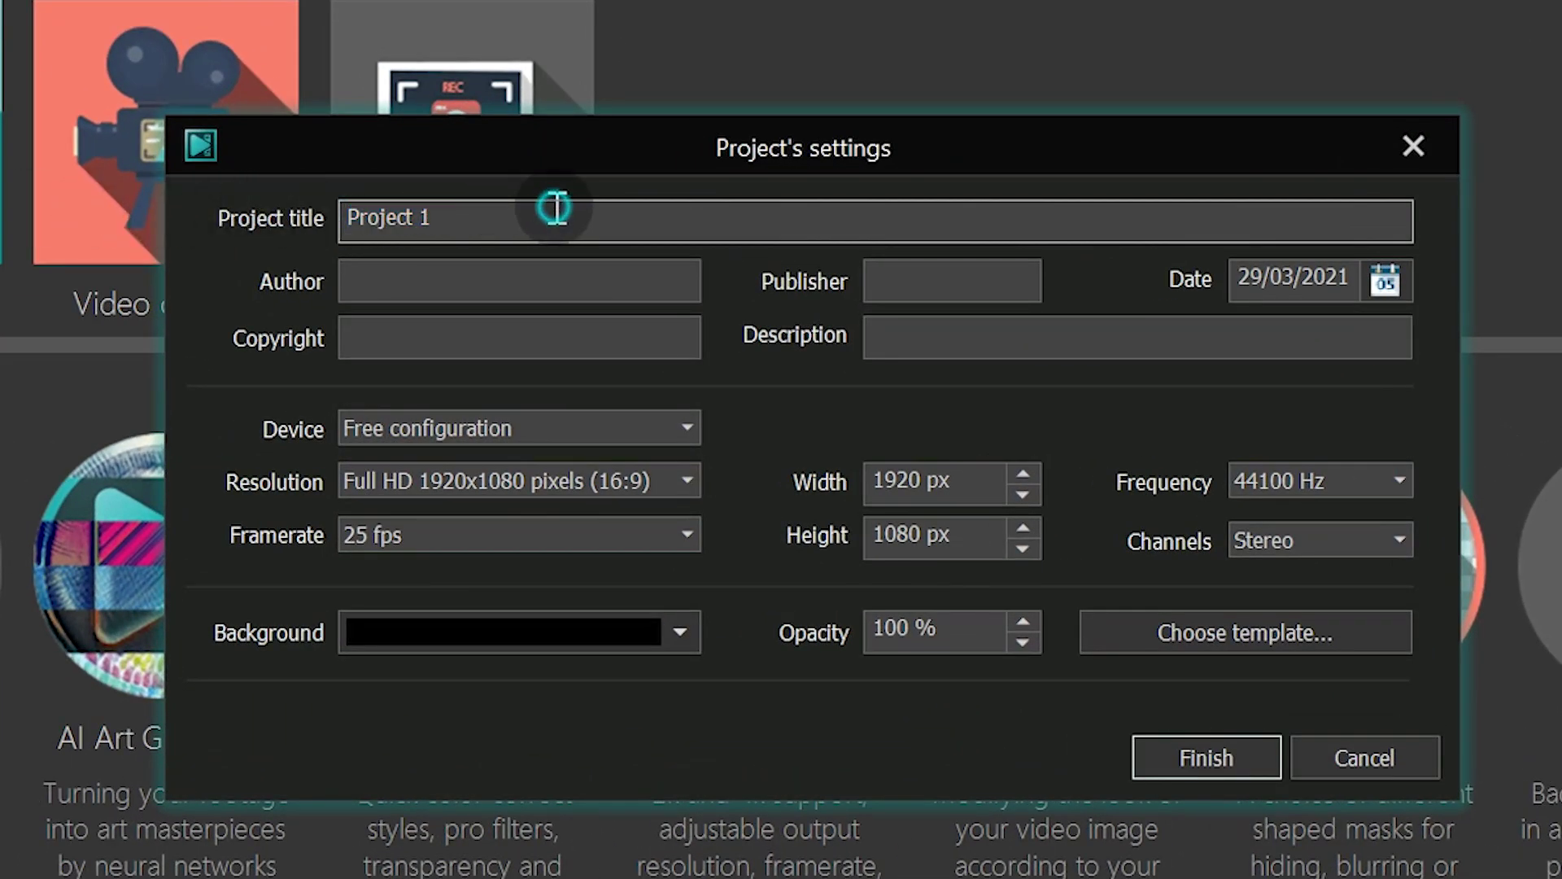
left_click(587, 474)
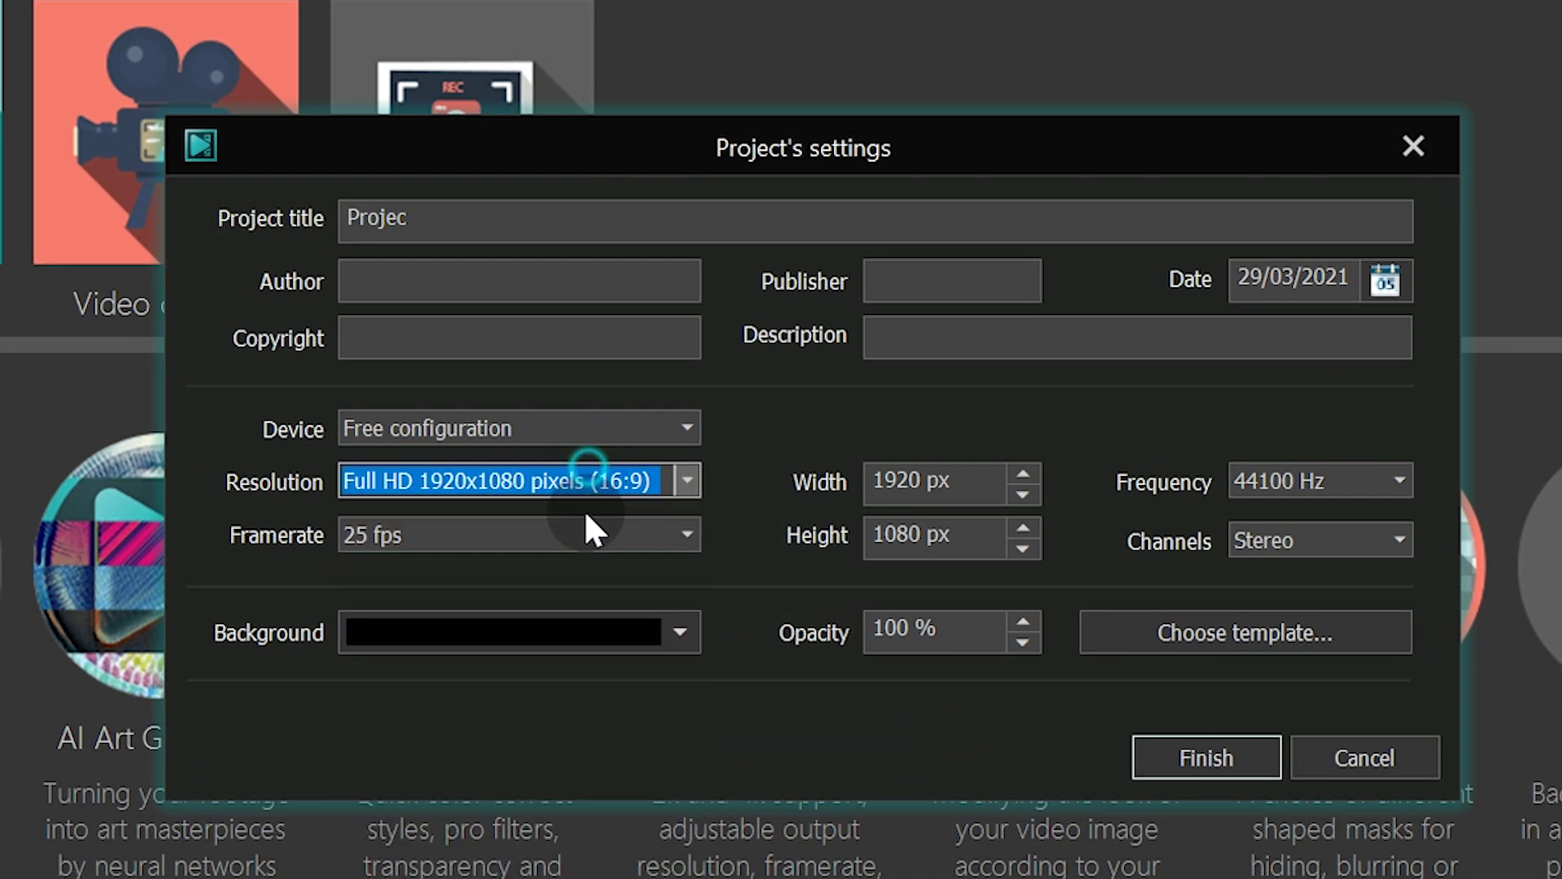
left_click(557, 531)
left_click(547, 787)
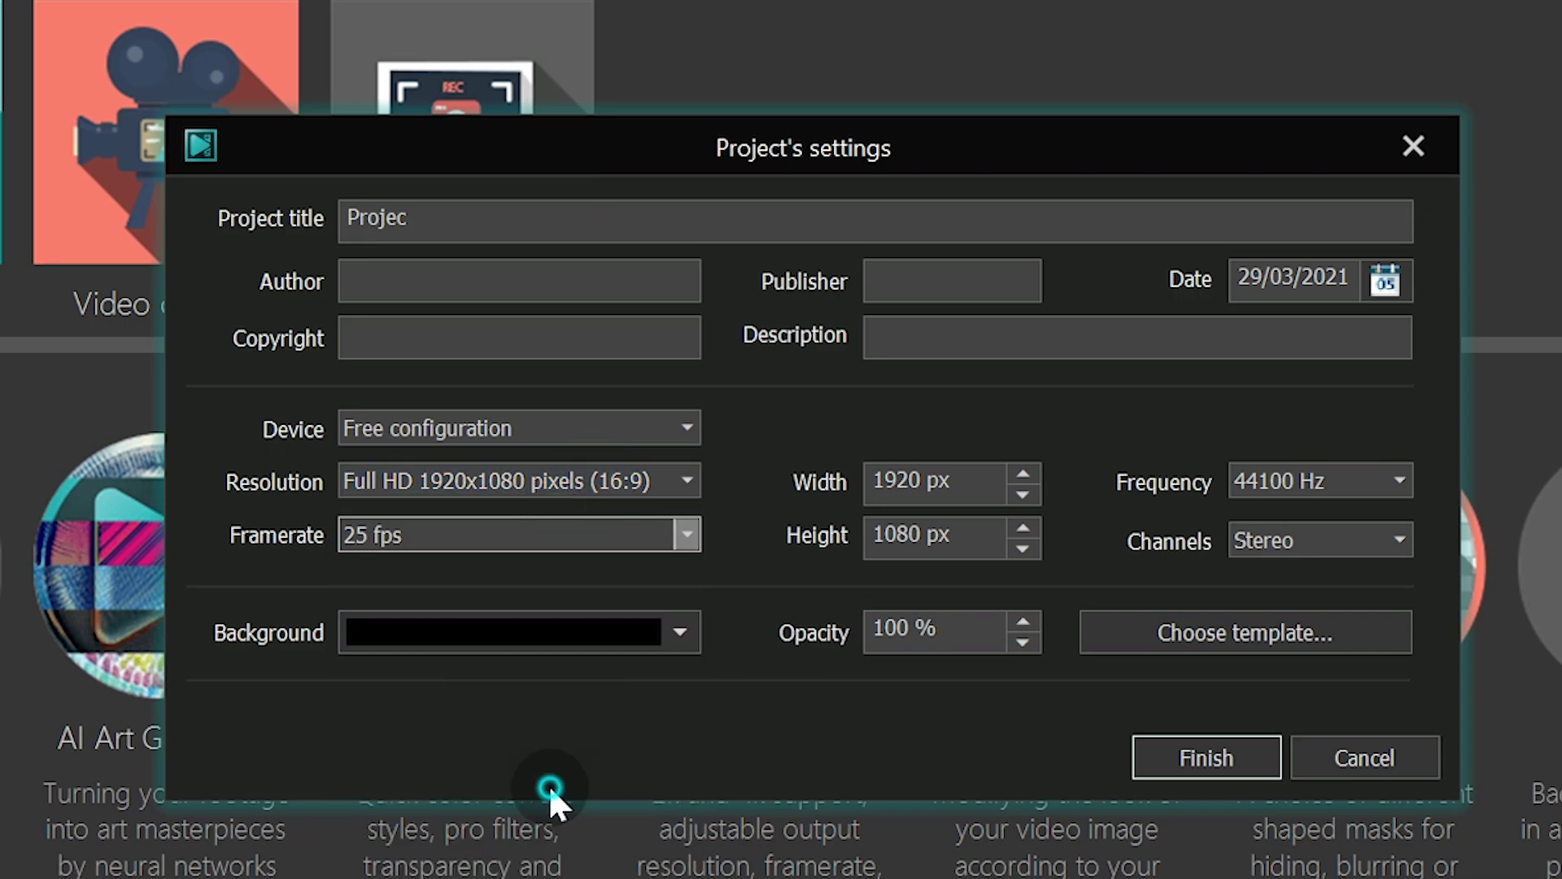
left_click(1244, 766)
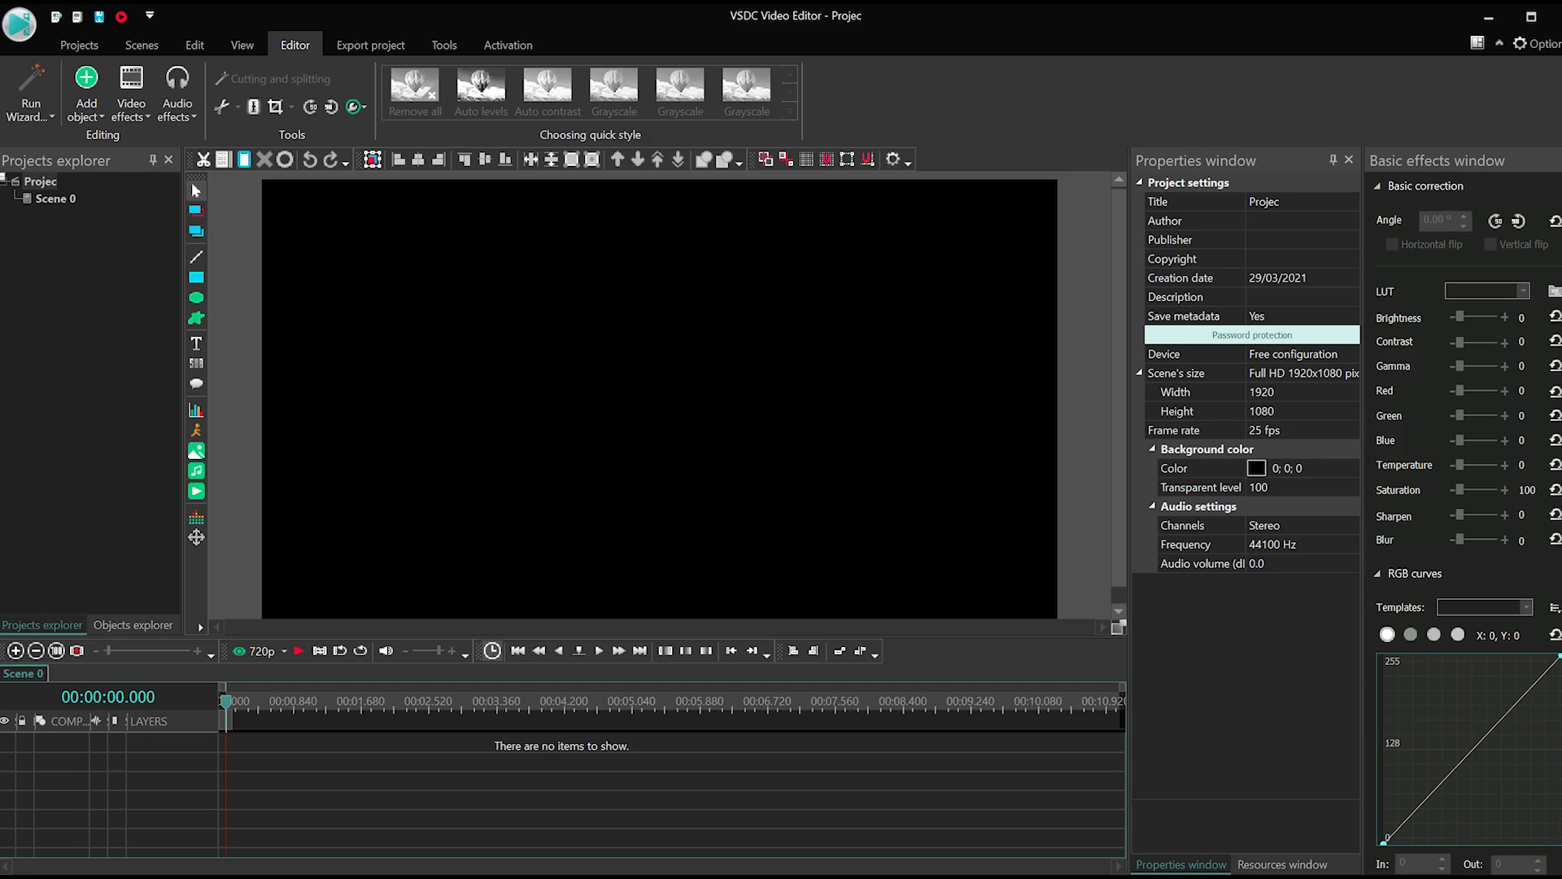
left_click_drag(695, 378, 679, 418)
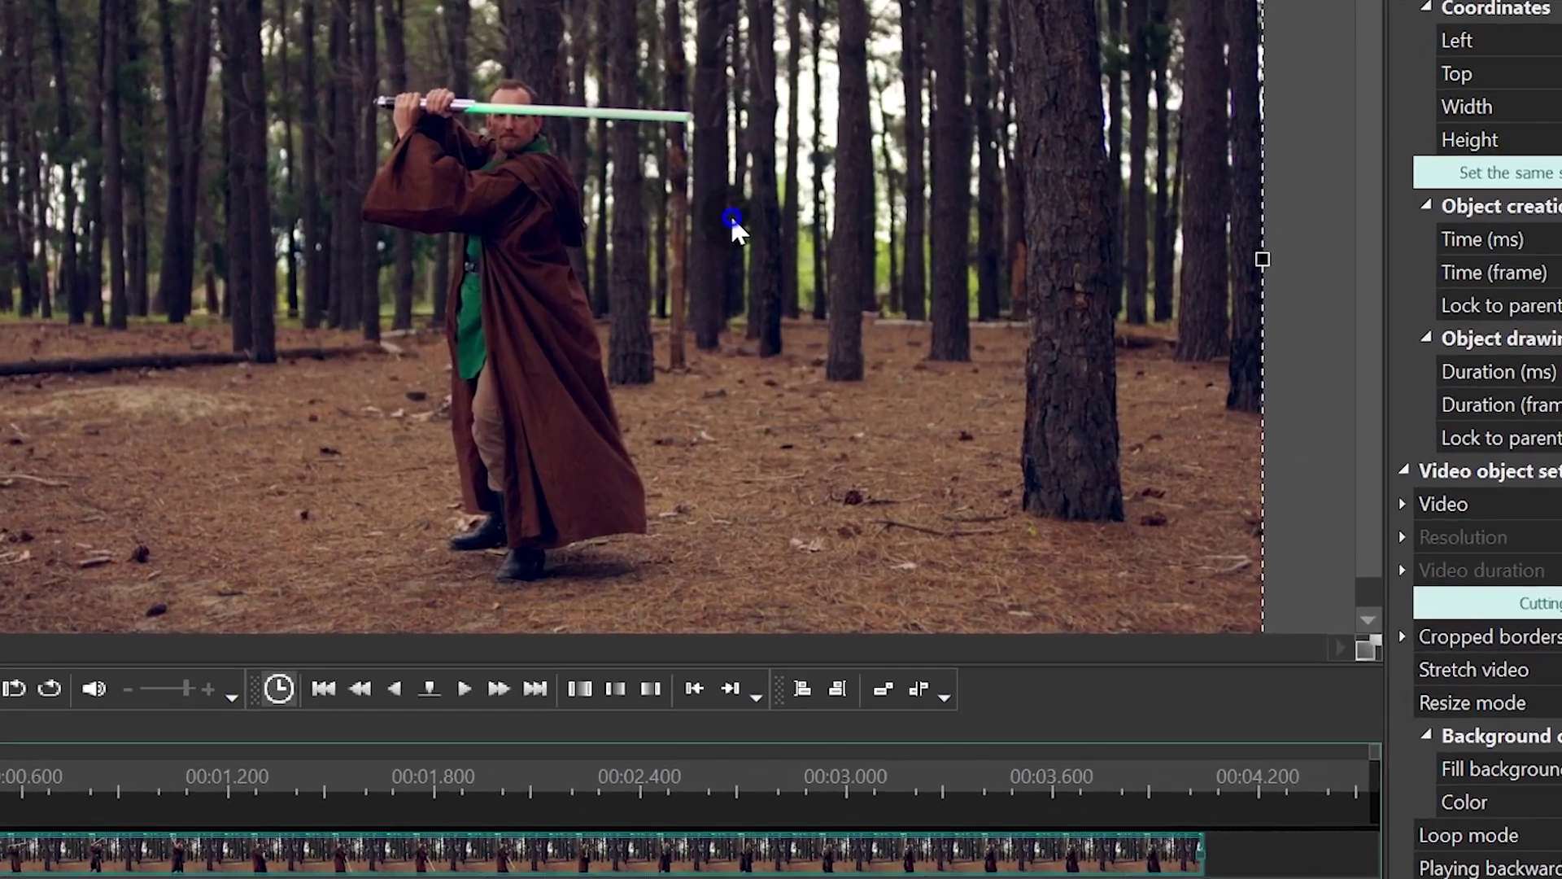
Open the MotionTracker on the lightsaber clip using Create movement map.
right_click(753, 389)
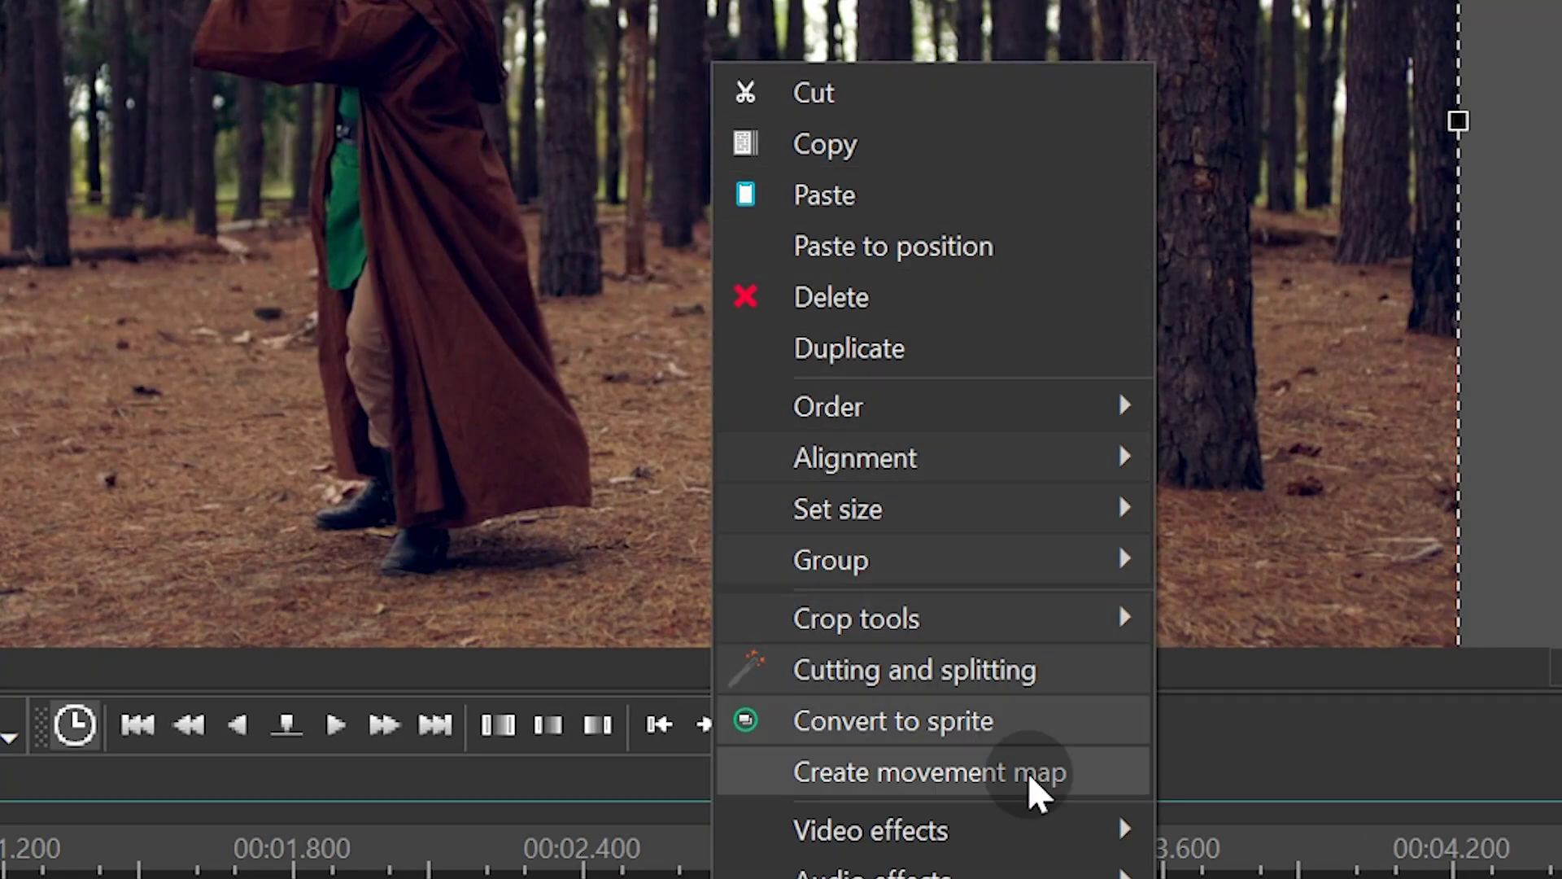
left_click(1087, 788)
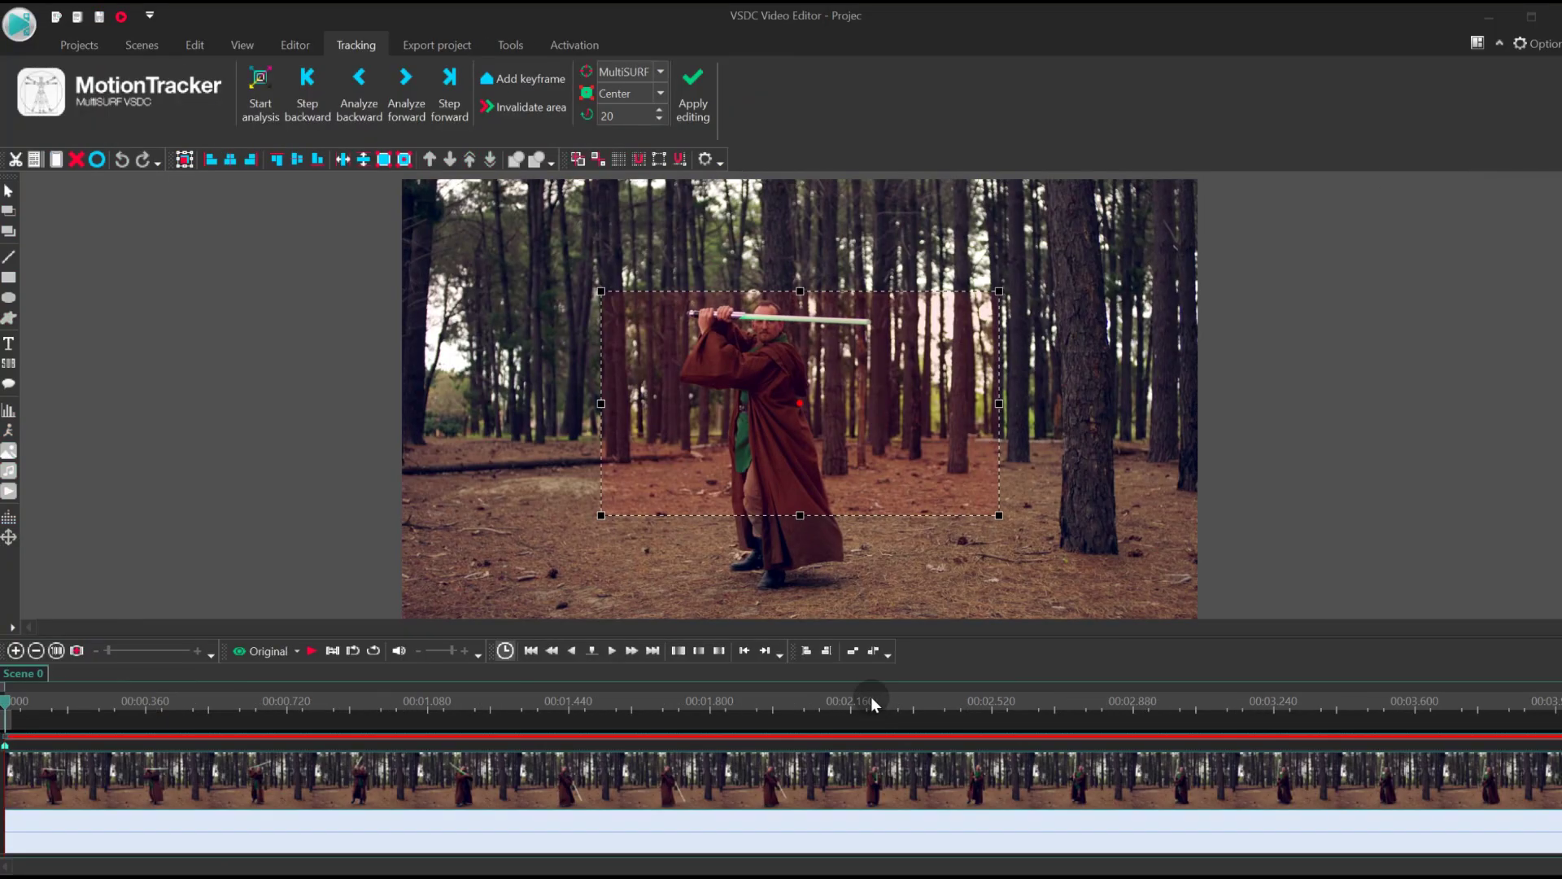
Fit the tracking box to the blade base and track it with DCF-CSR, anchored at Center.
left_click_drag(836, 413, 969, 427)
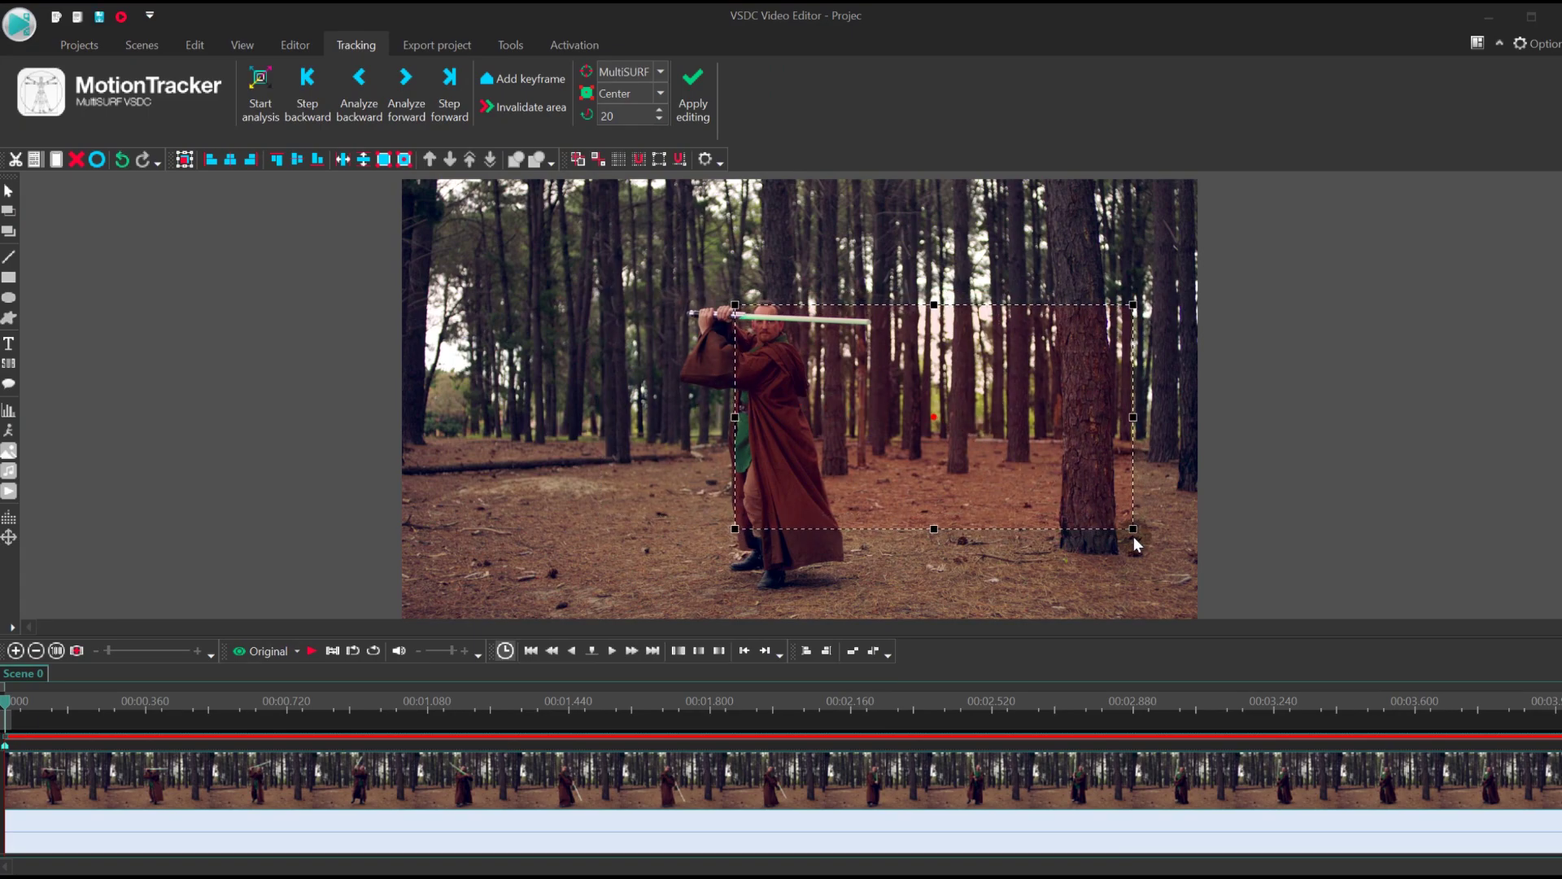
scroll(751, 329, "up", 2)
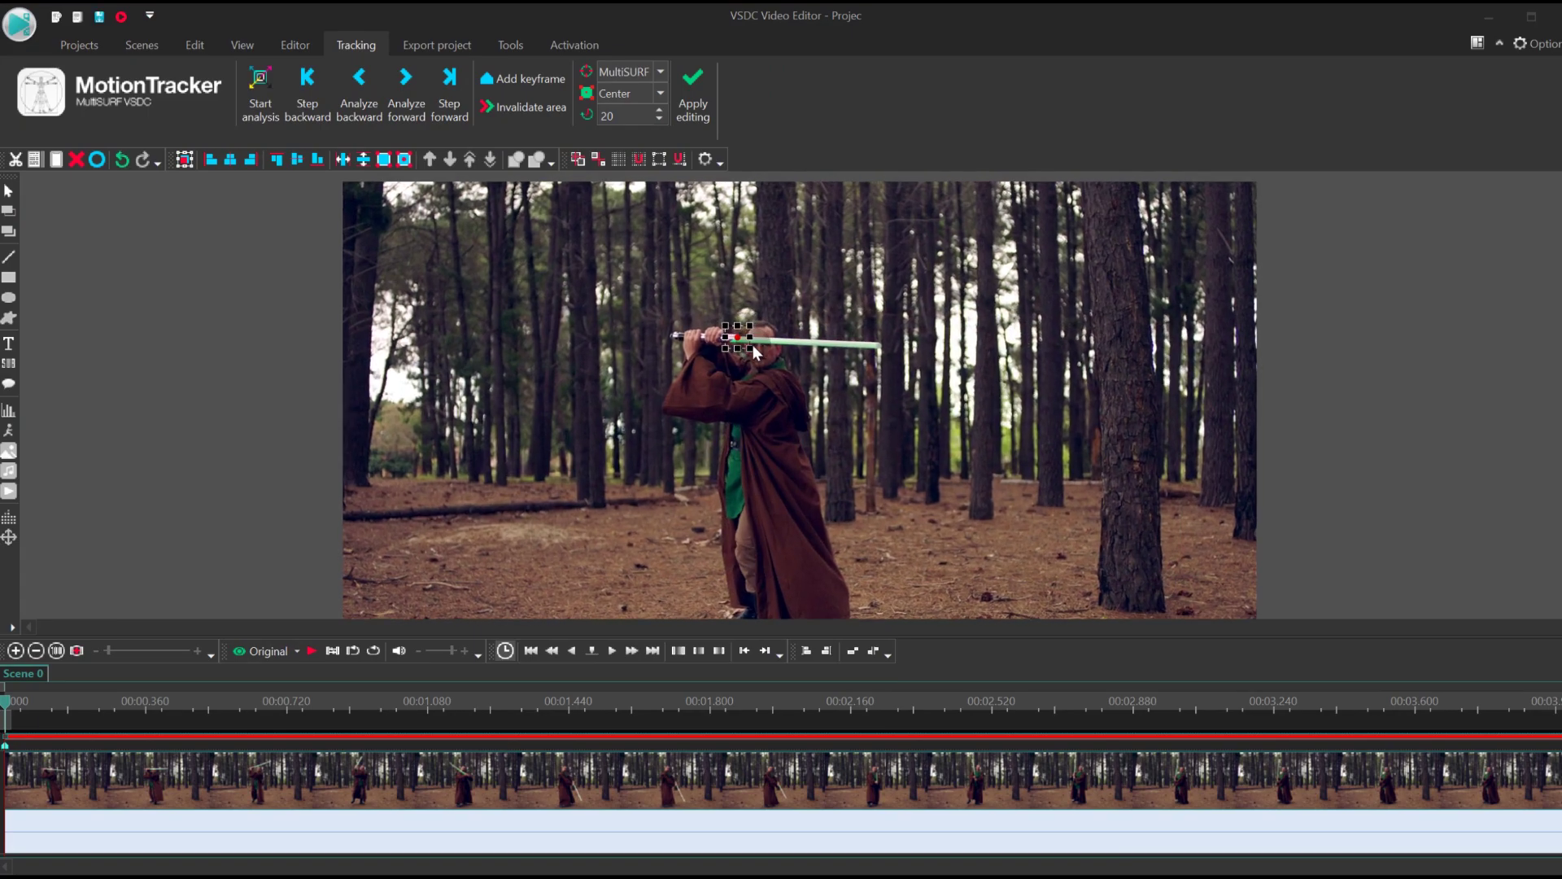
scroll(753, 346, "up", 2)
scroll(670, 483, "up", 2)
scroll(712, 437, "up", 2)
scroll(716, 449, "up", 1)
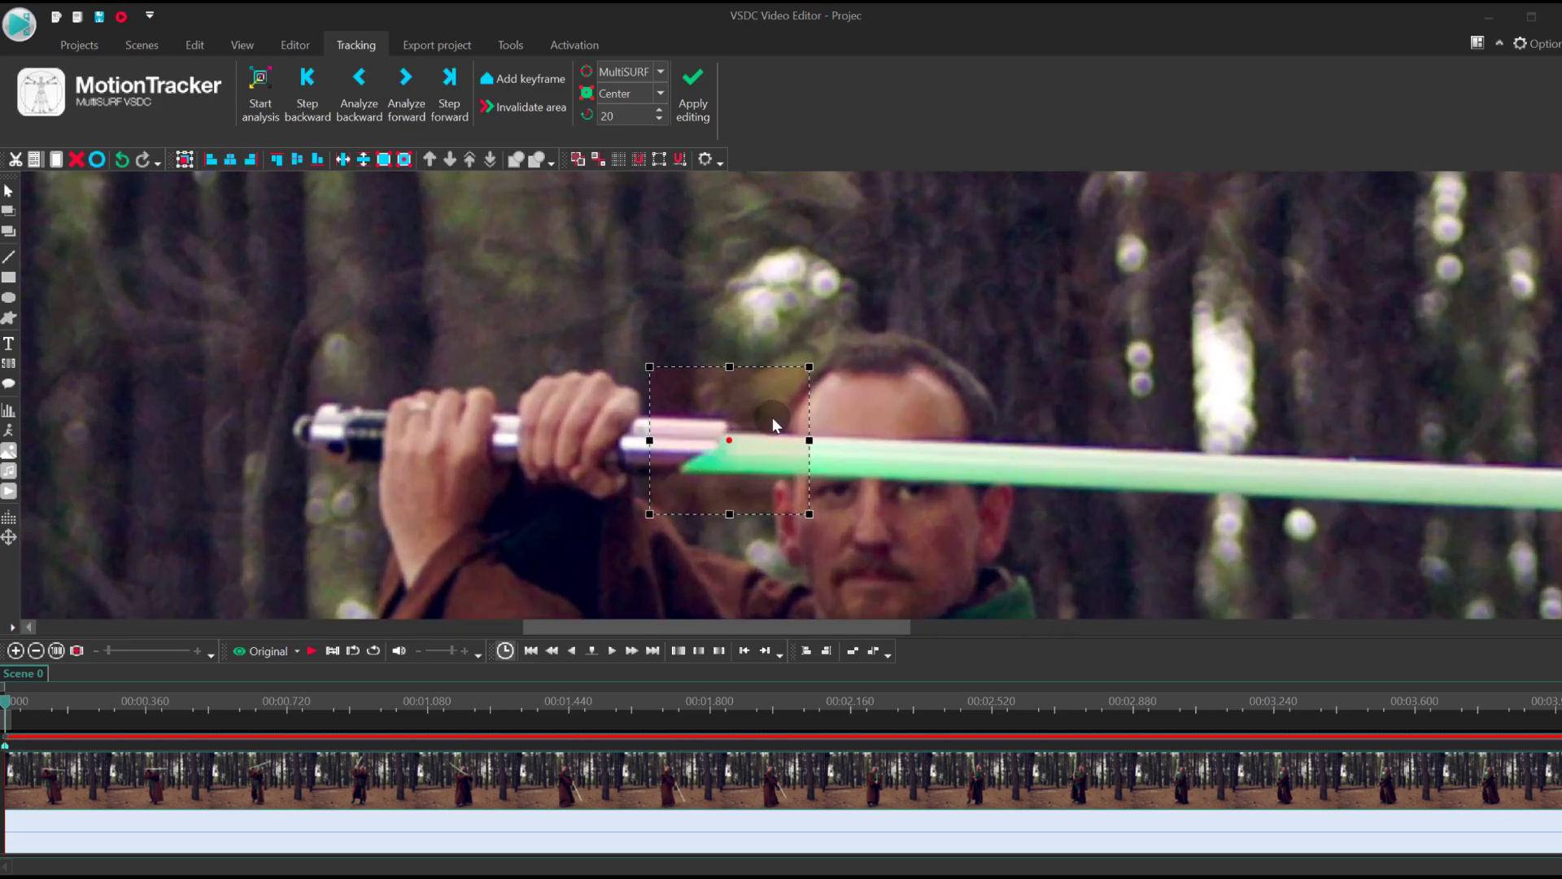
left_click_drag(772, 444, 790, 466)
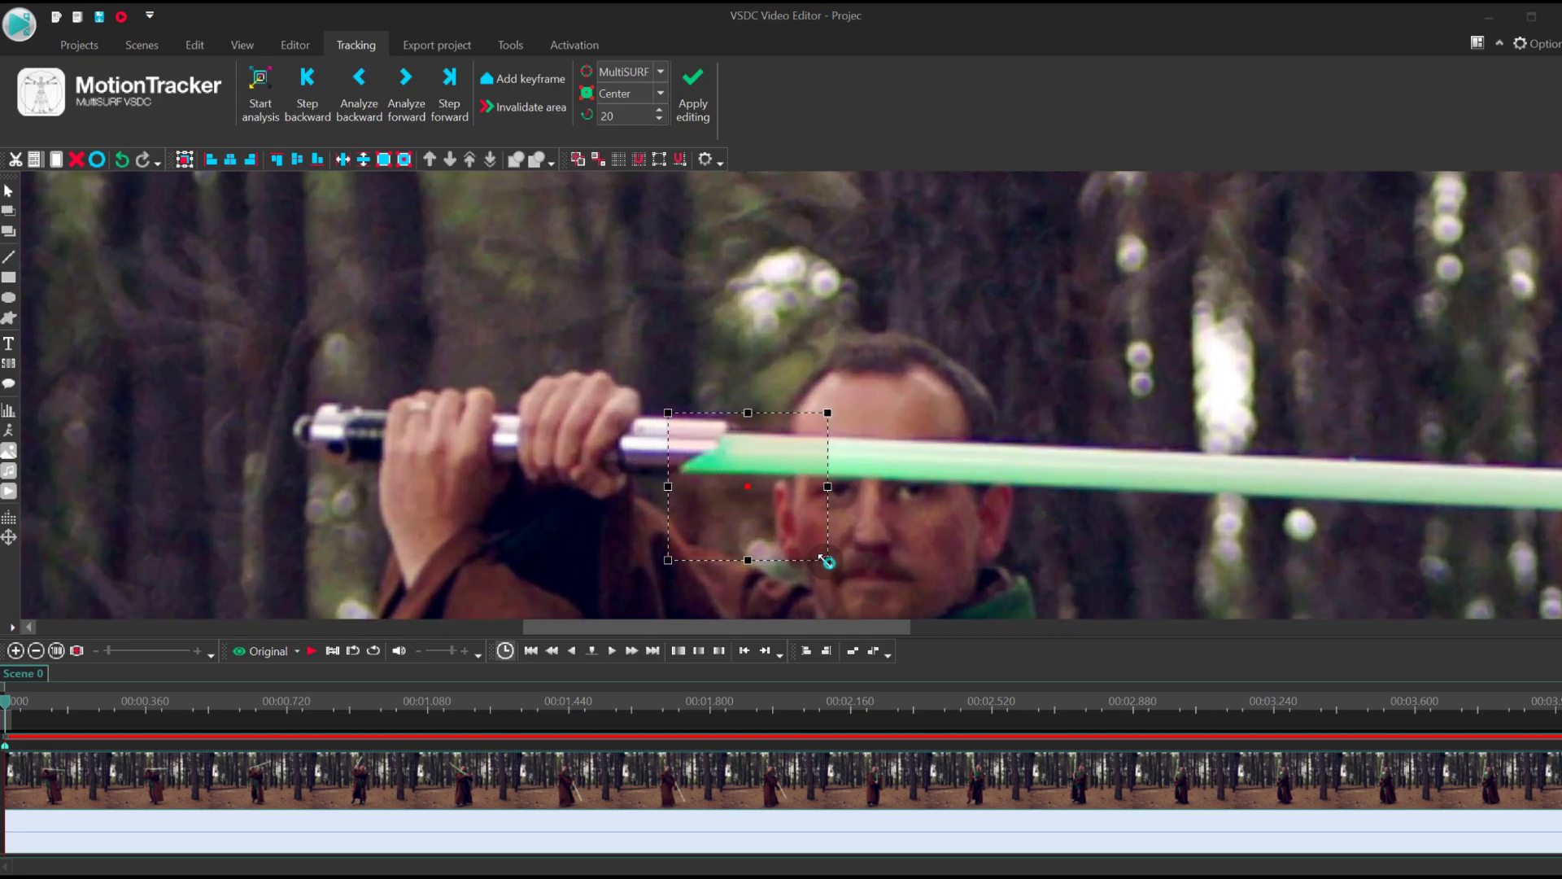
left_click_drag(829, 562, 753, 485)
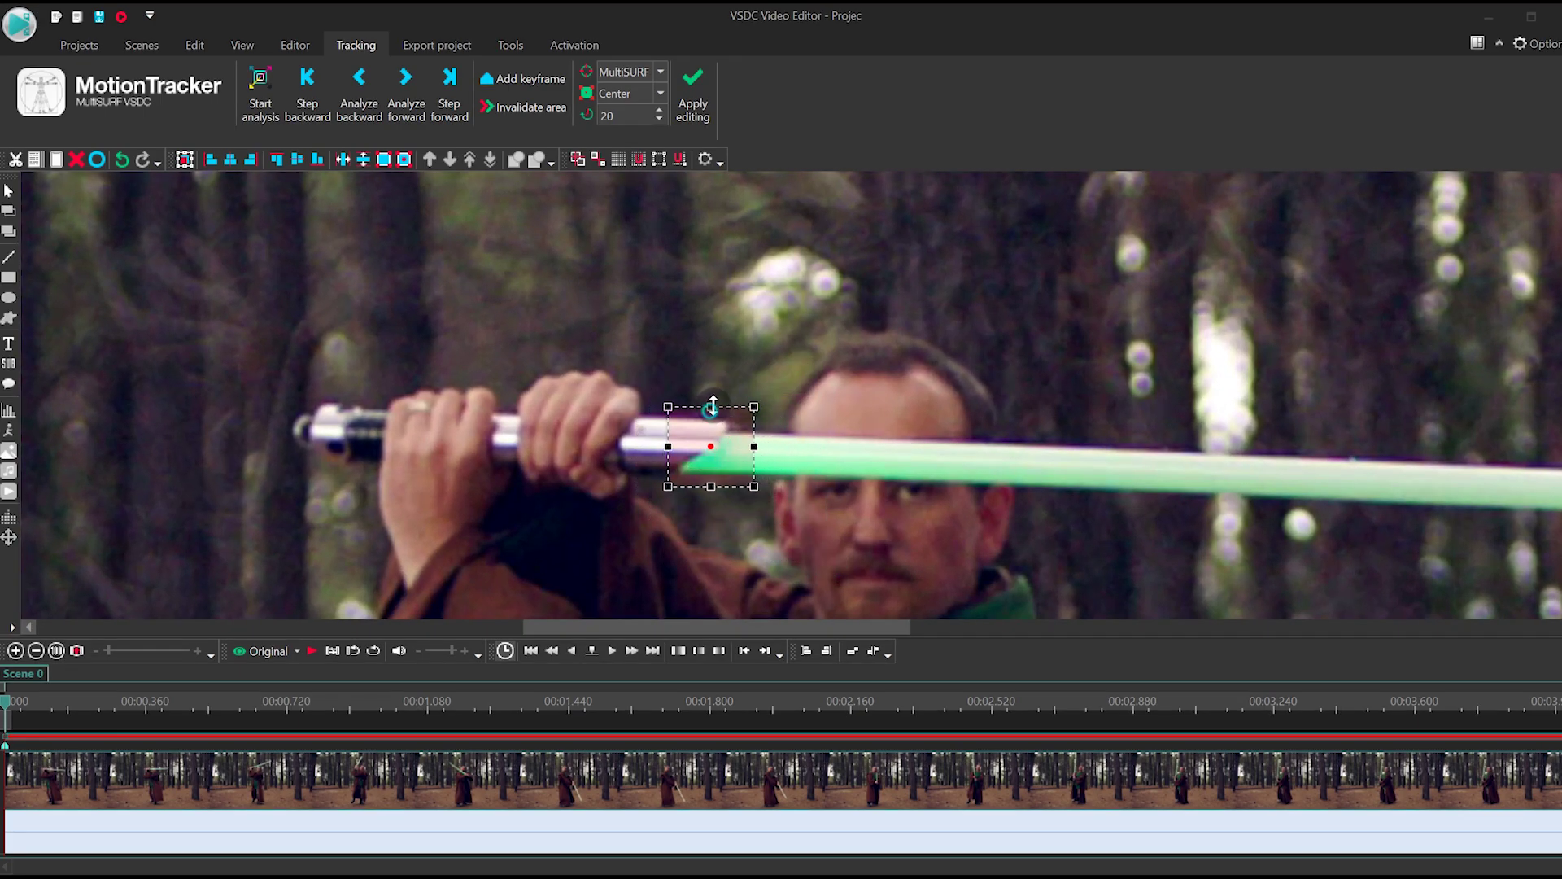
scroll(827, 424, "down", 1)
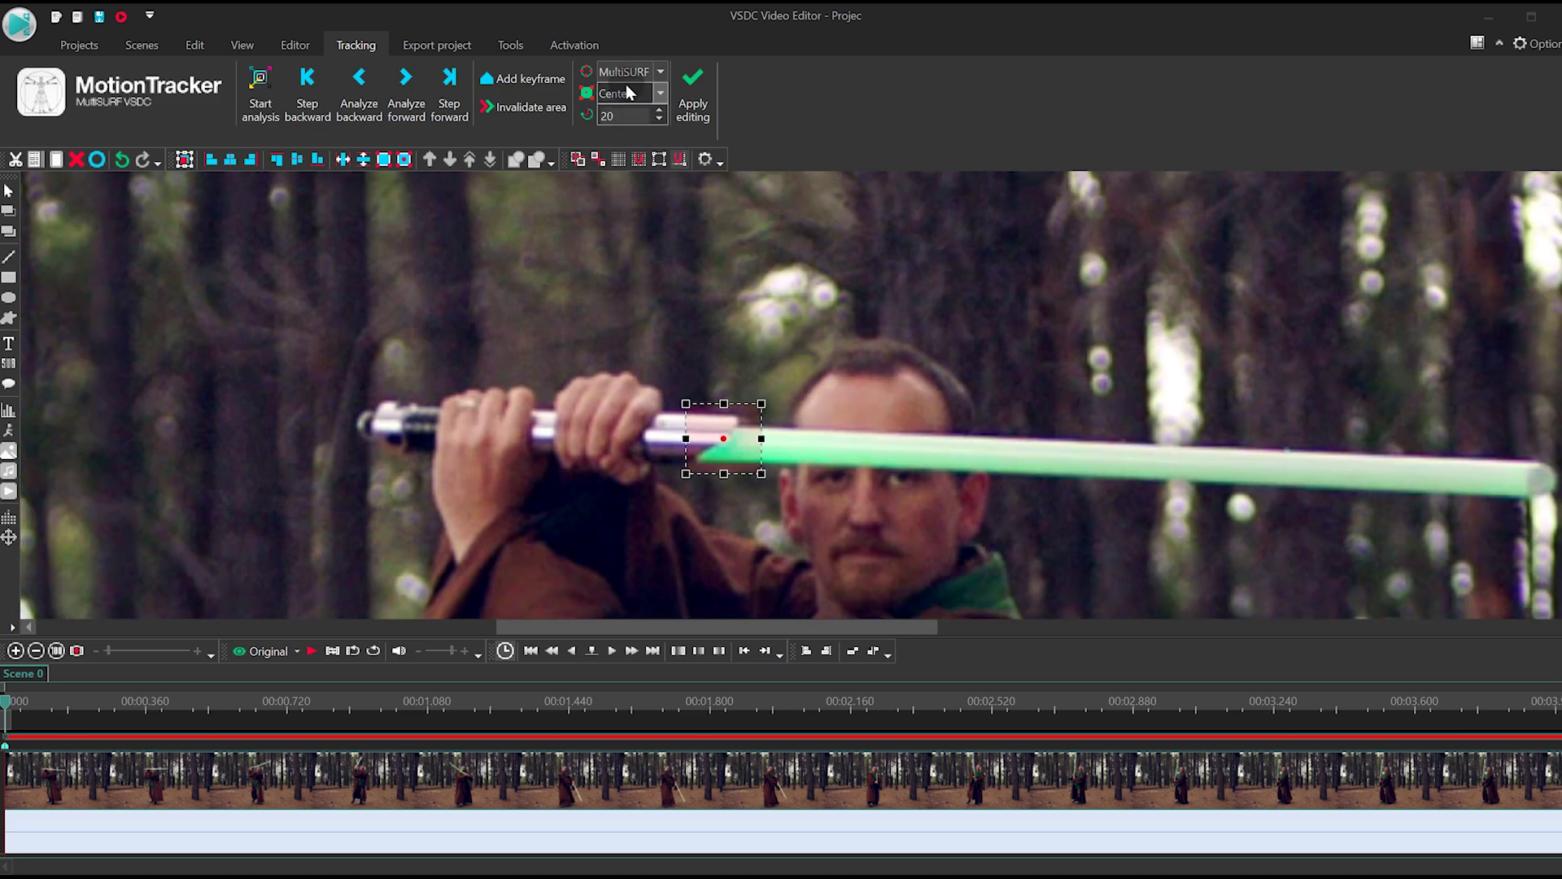
left_click(636, 108)
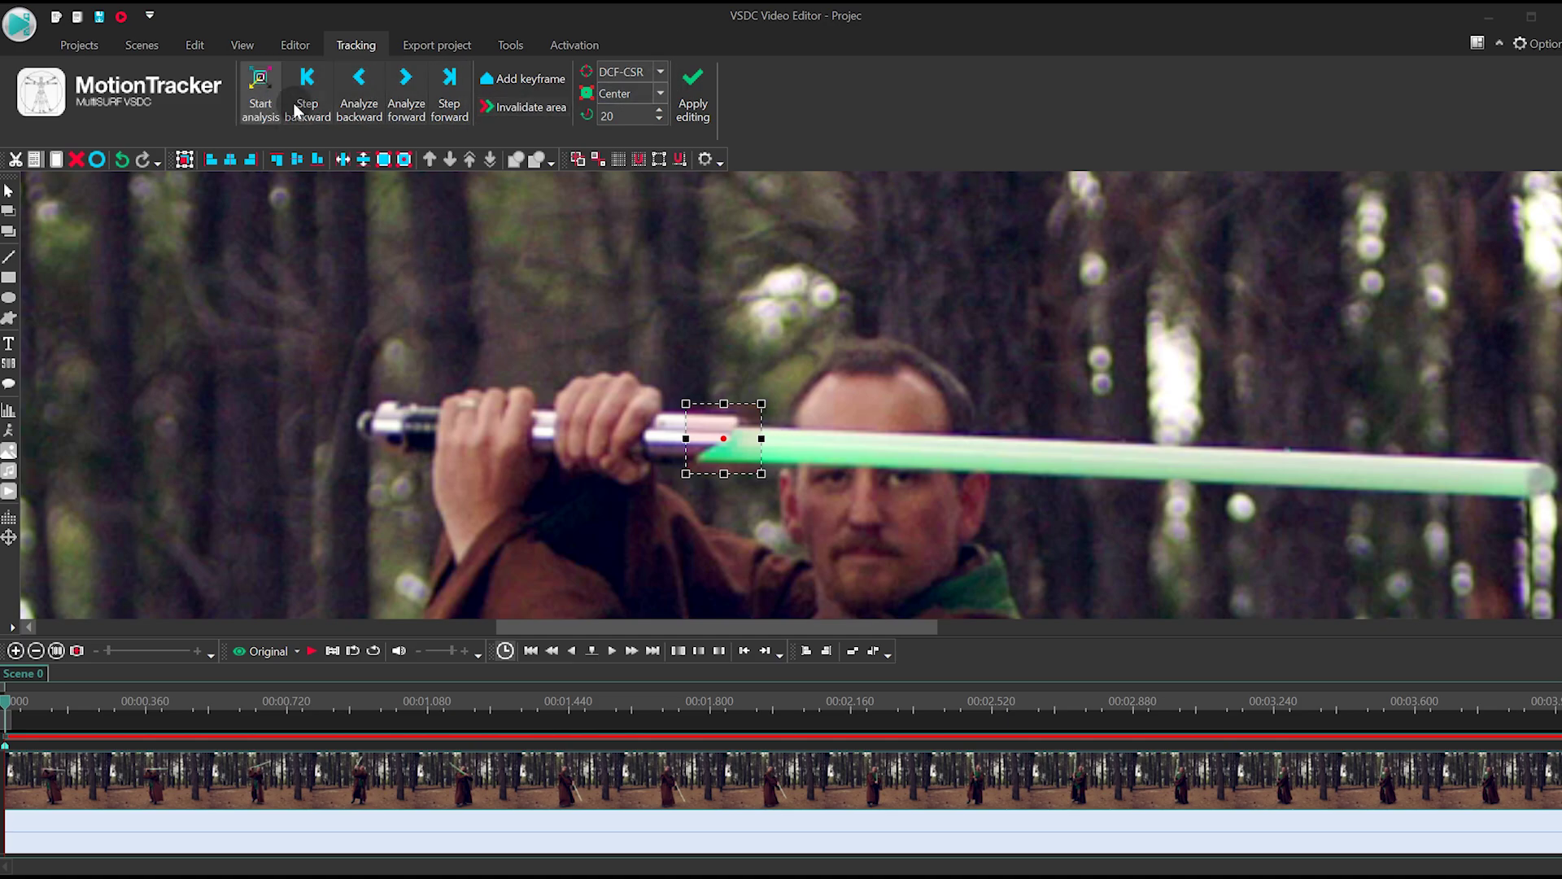
left_click(261, 107)
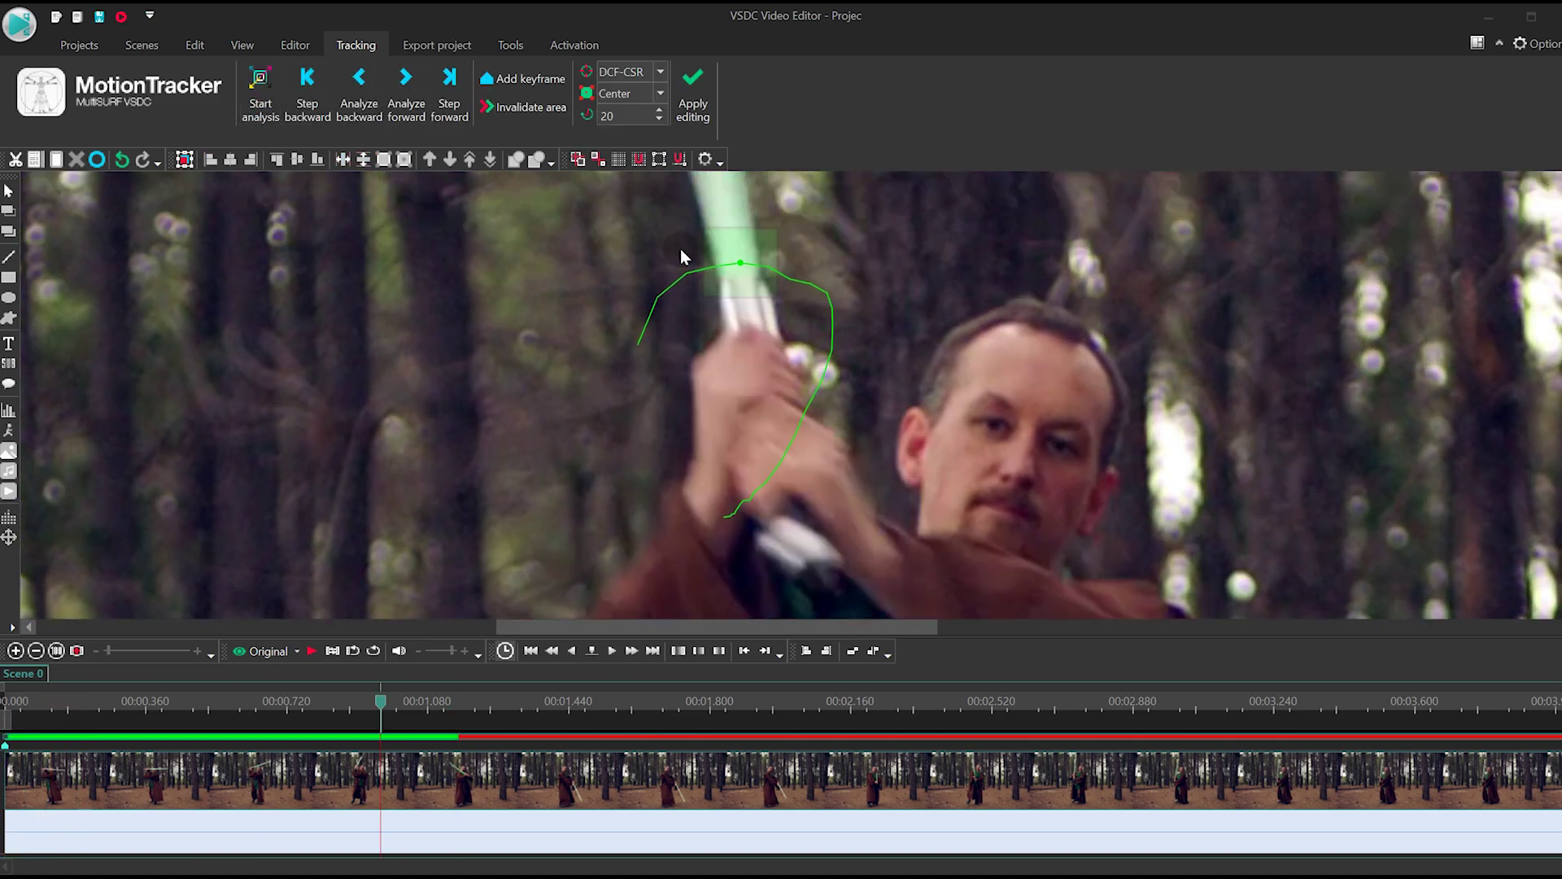
left_click(656, 94)
left_click(595, 112)
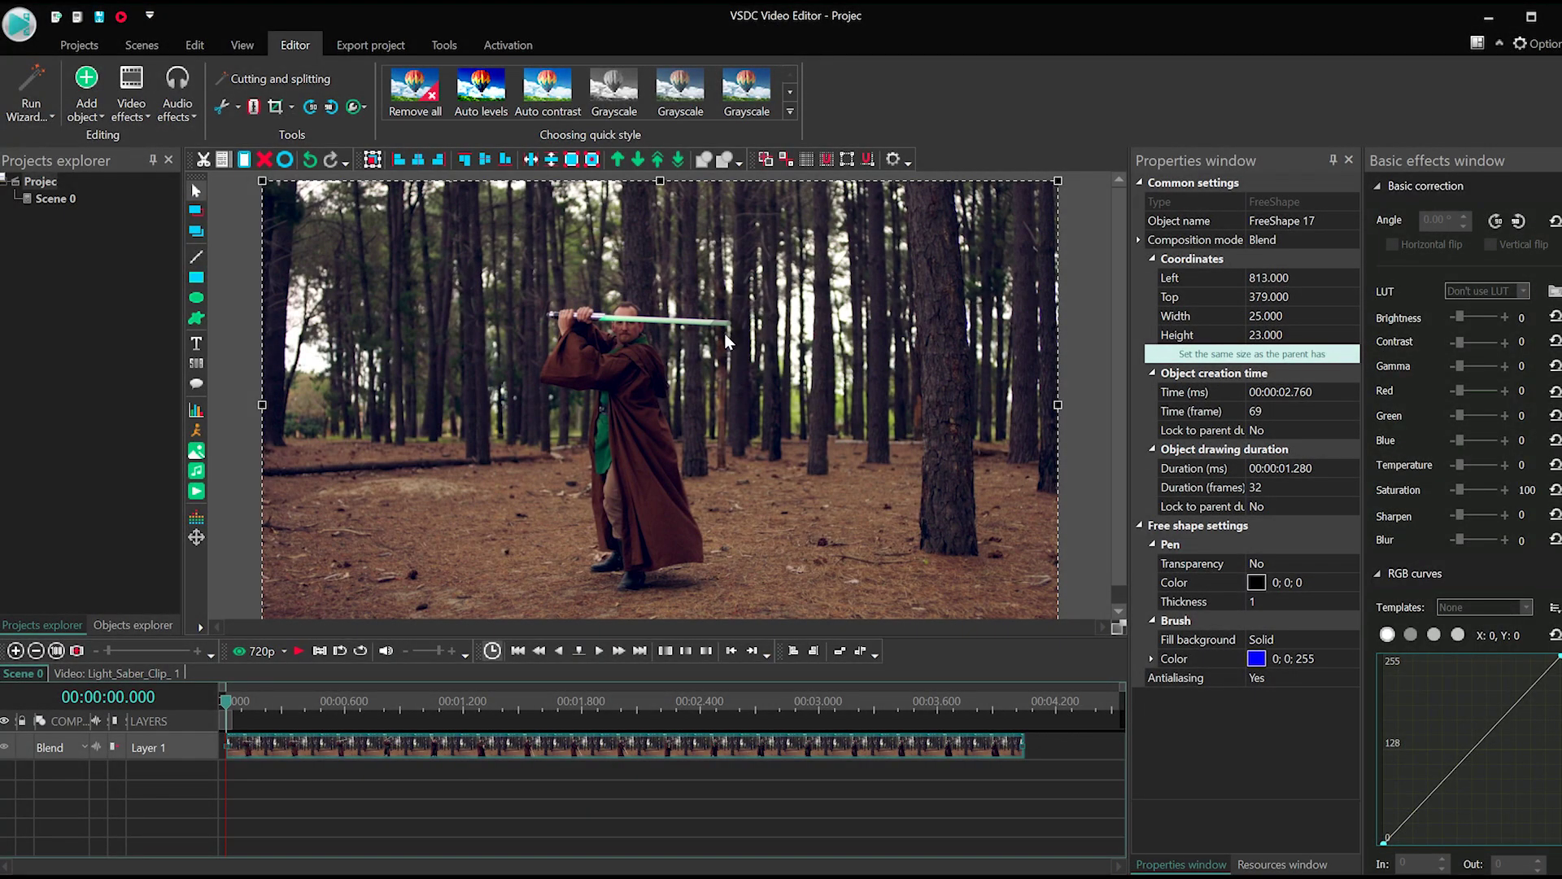
Create a second movement map and analyse the blade tip forward through the clip.
right_click(733, 343)
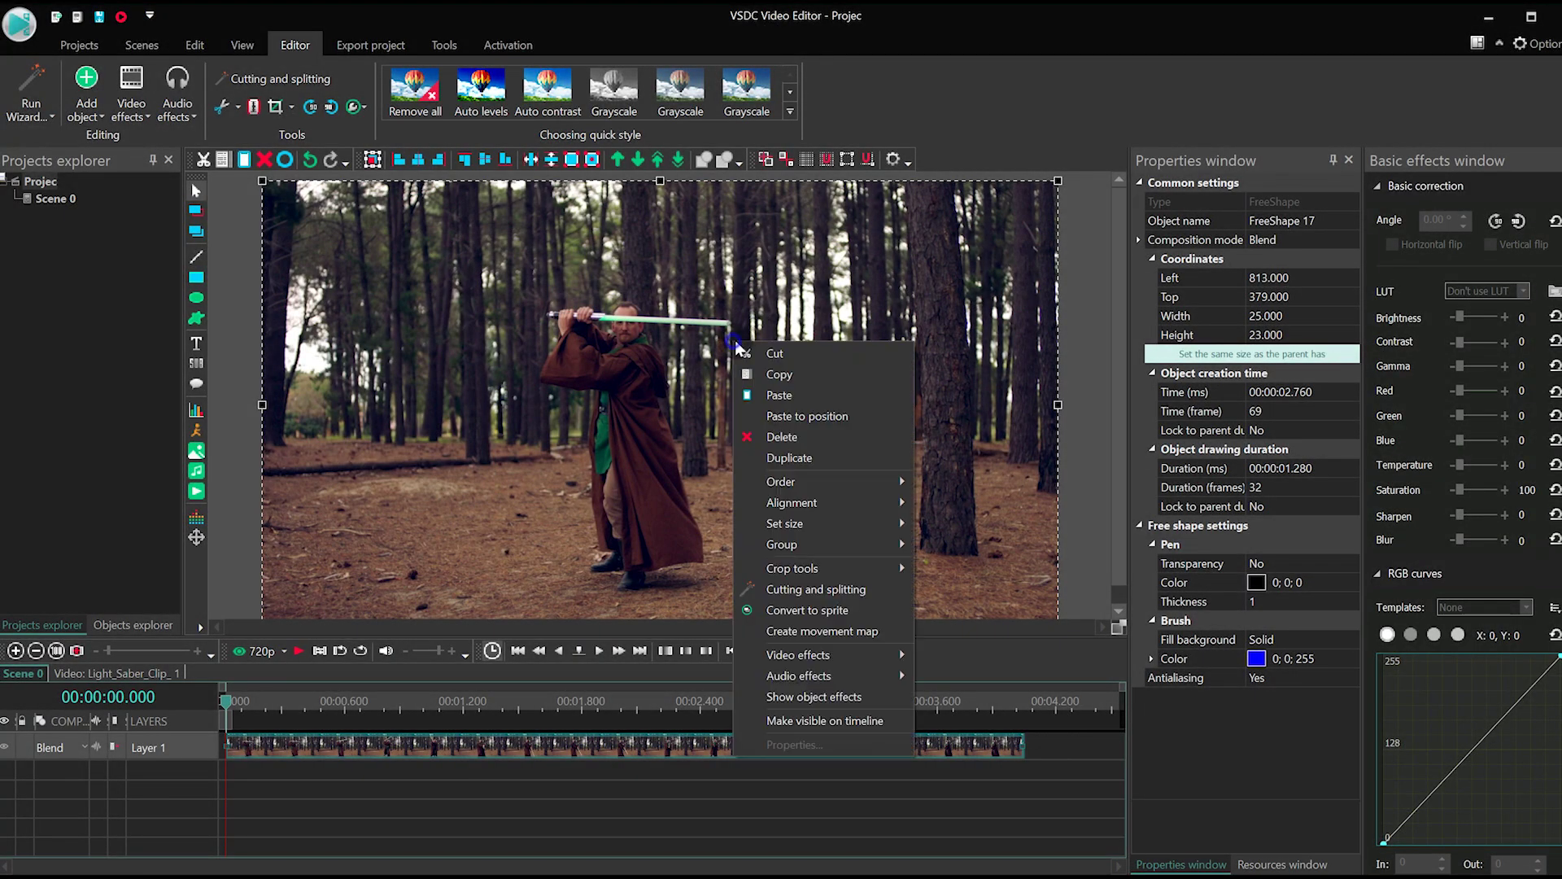
left_click(835, 633)
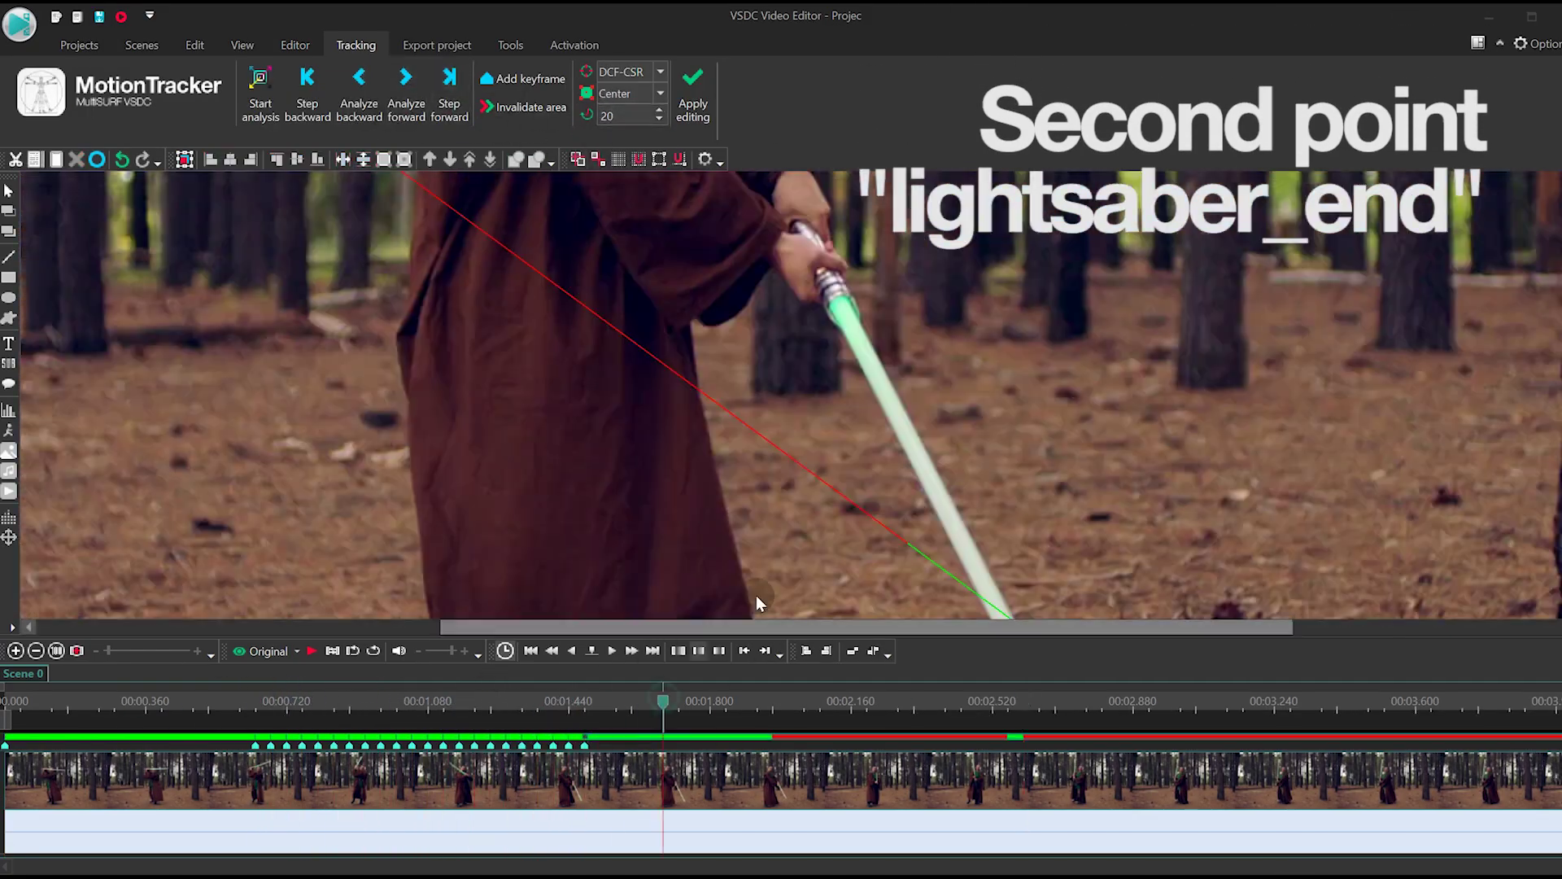
left_click(407, 92)
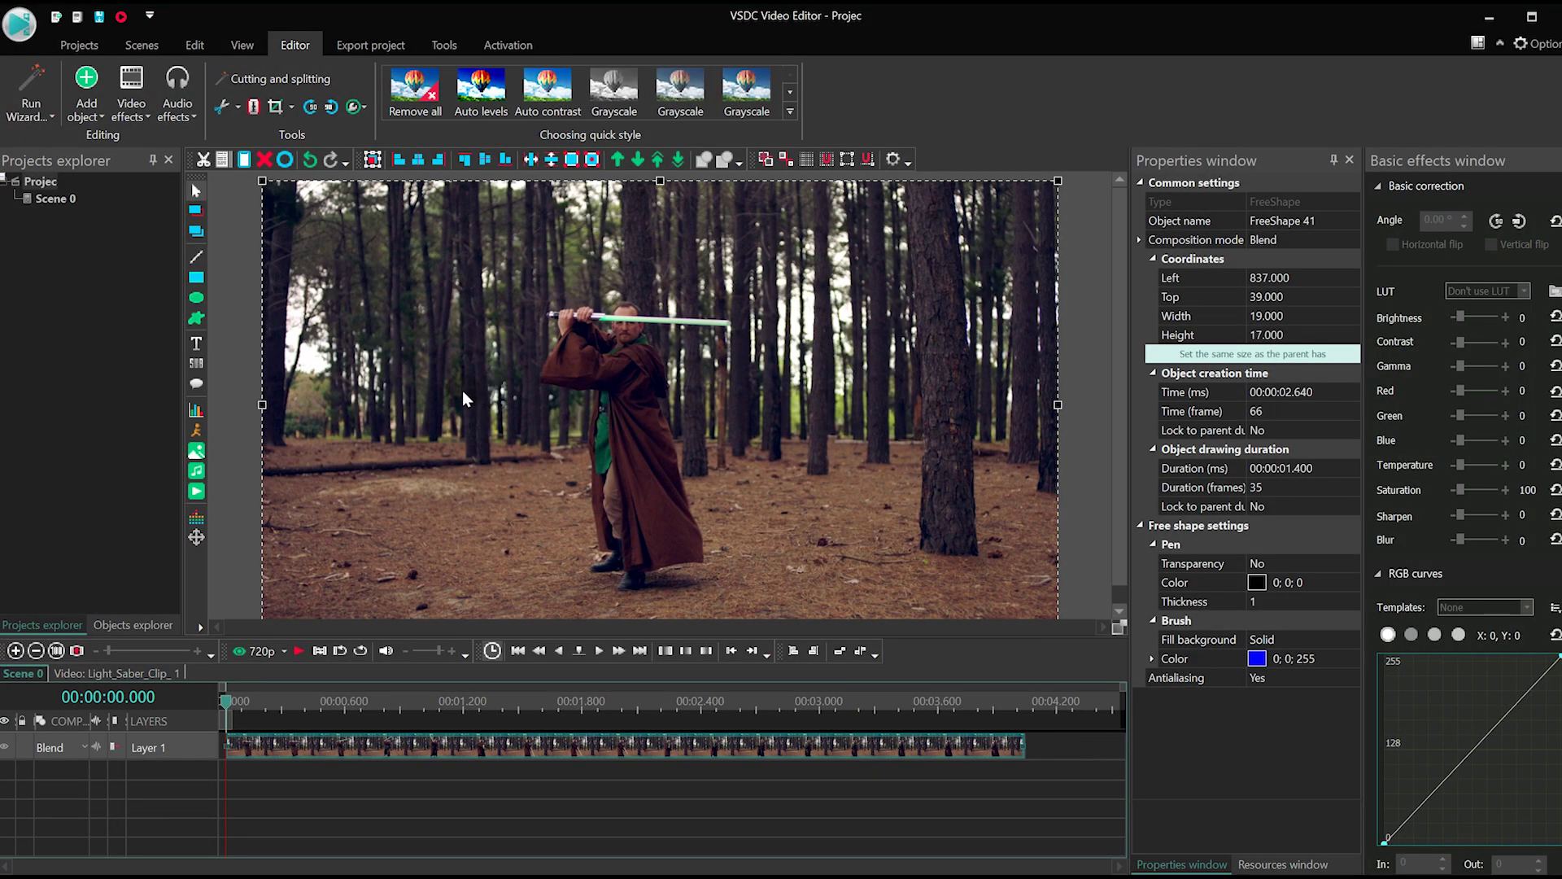
Draw a new free shape with its first two points at the blade base and tip.
left_click(199, 320)
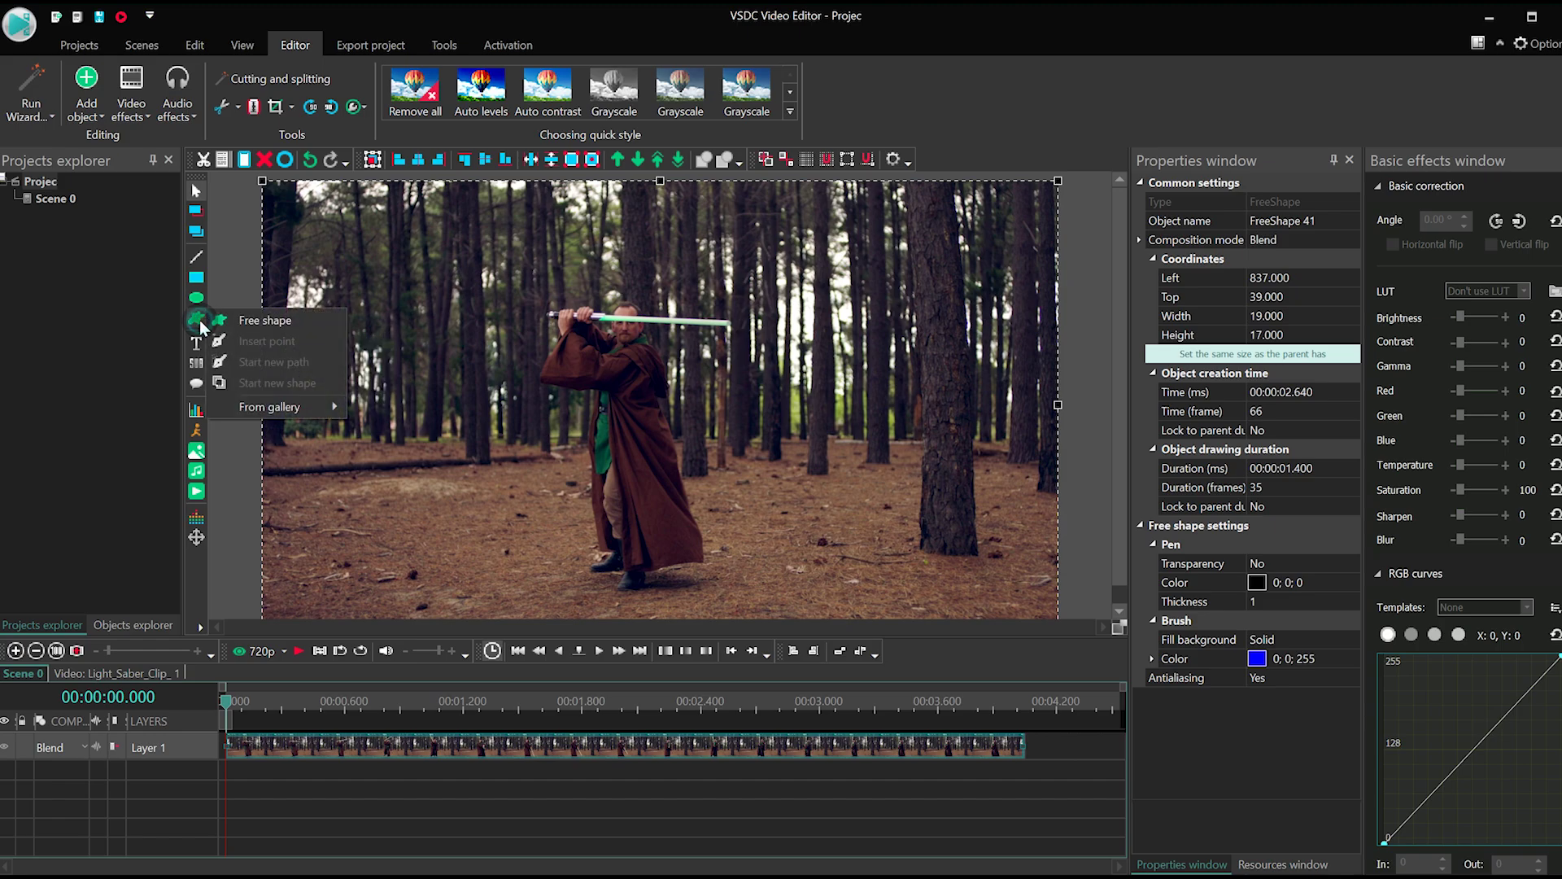
left_click(263, 320)
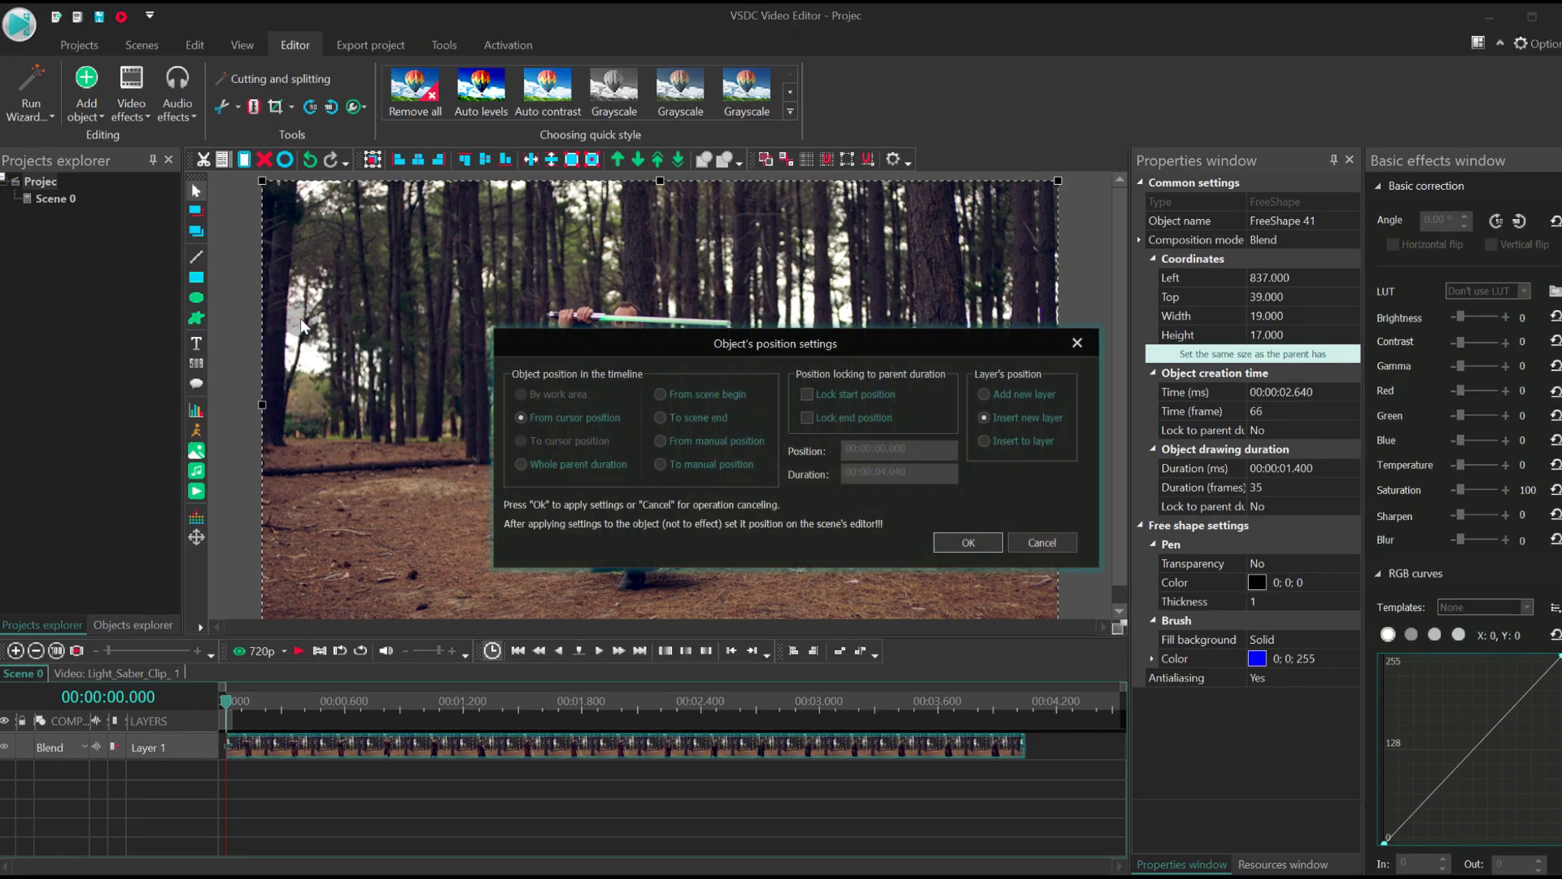
left_click(976, 544)
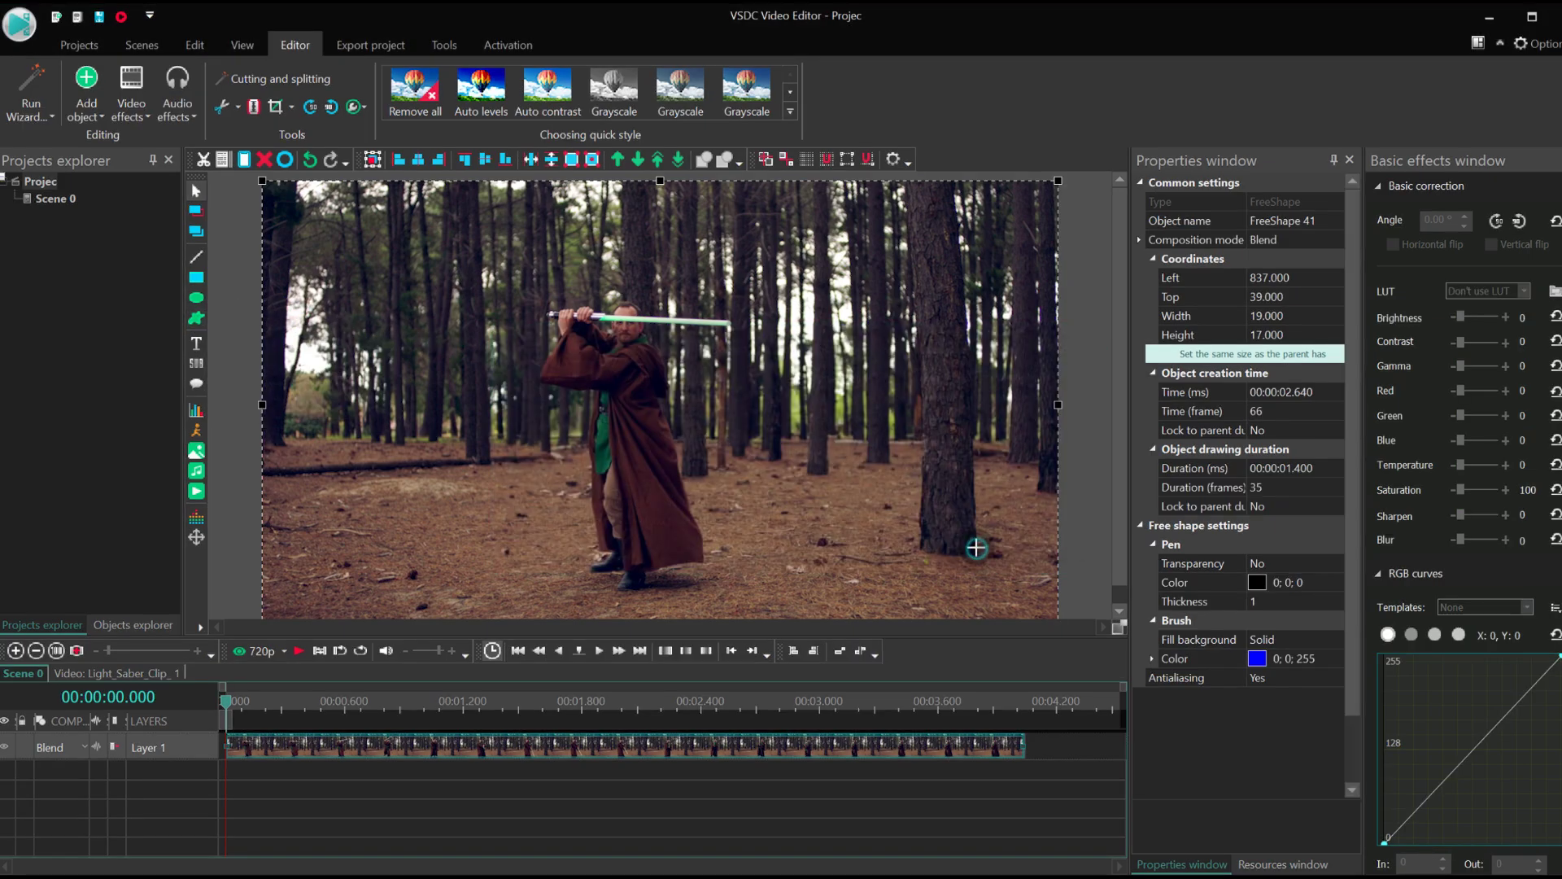
scroll(638, 350, "up", 2)
scroll(622, 306, "up", 2)
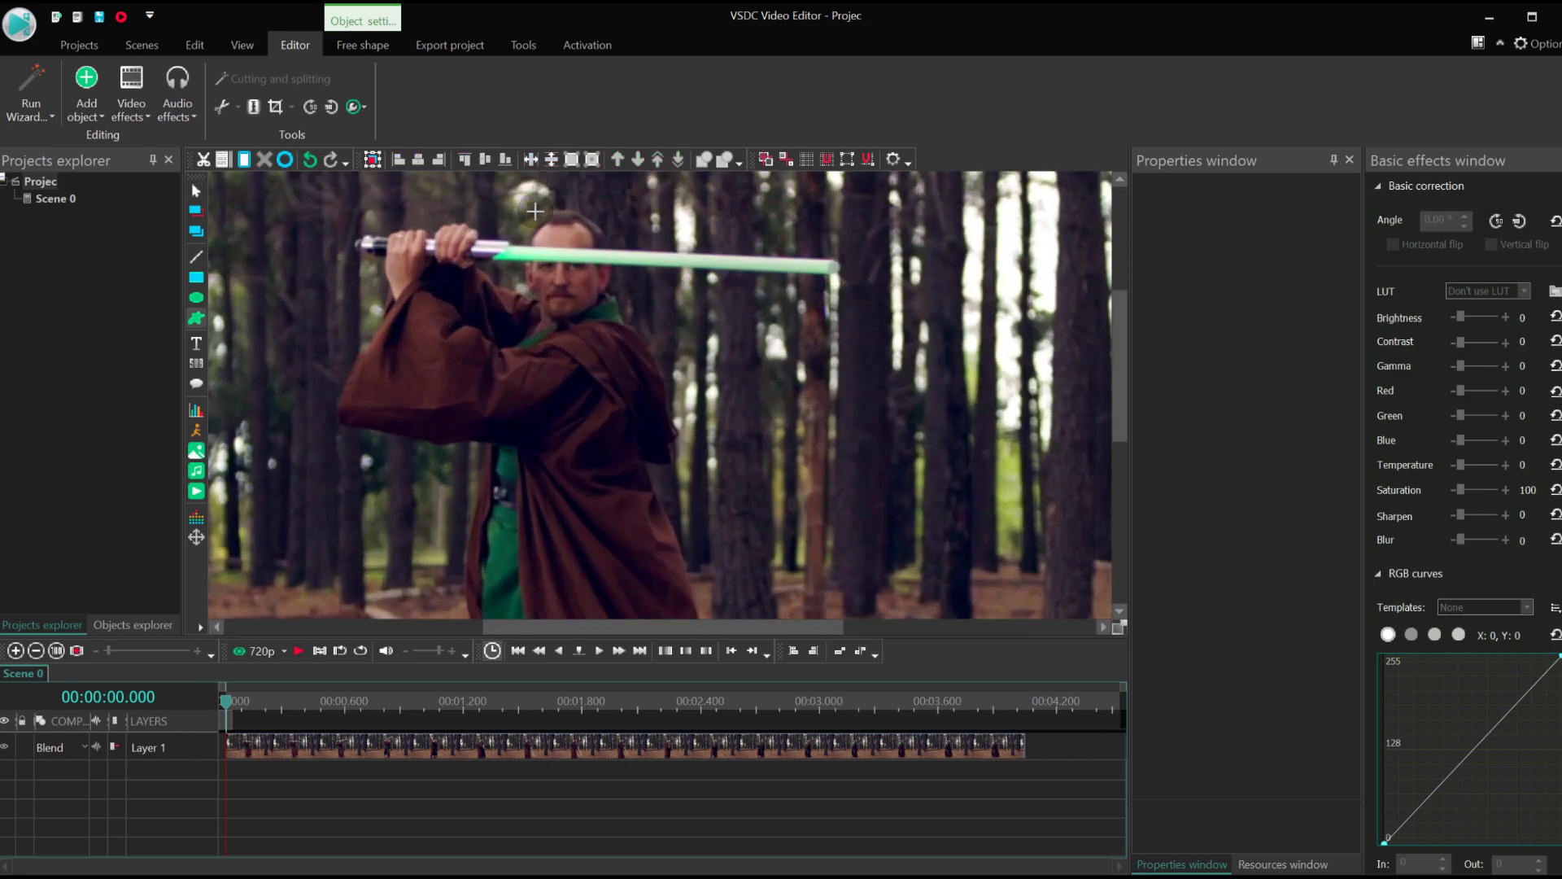
scroll(599, 239, "up", 2)
scroll(599, 240, "up", 2)
left_click(405, 304)
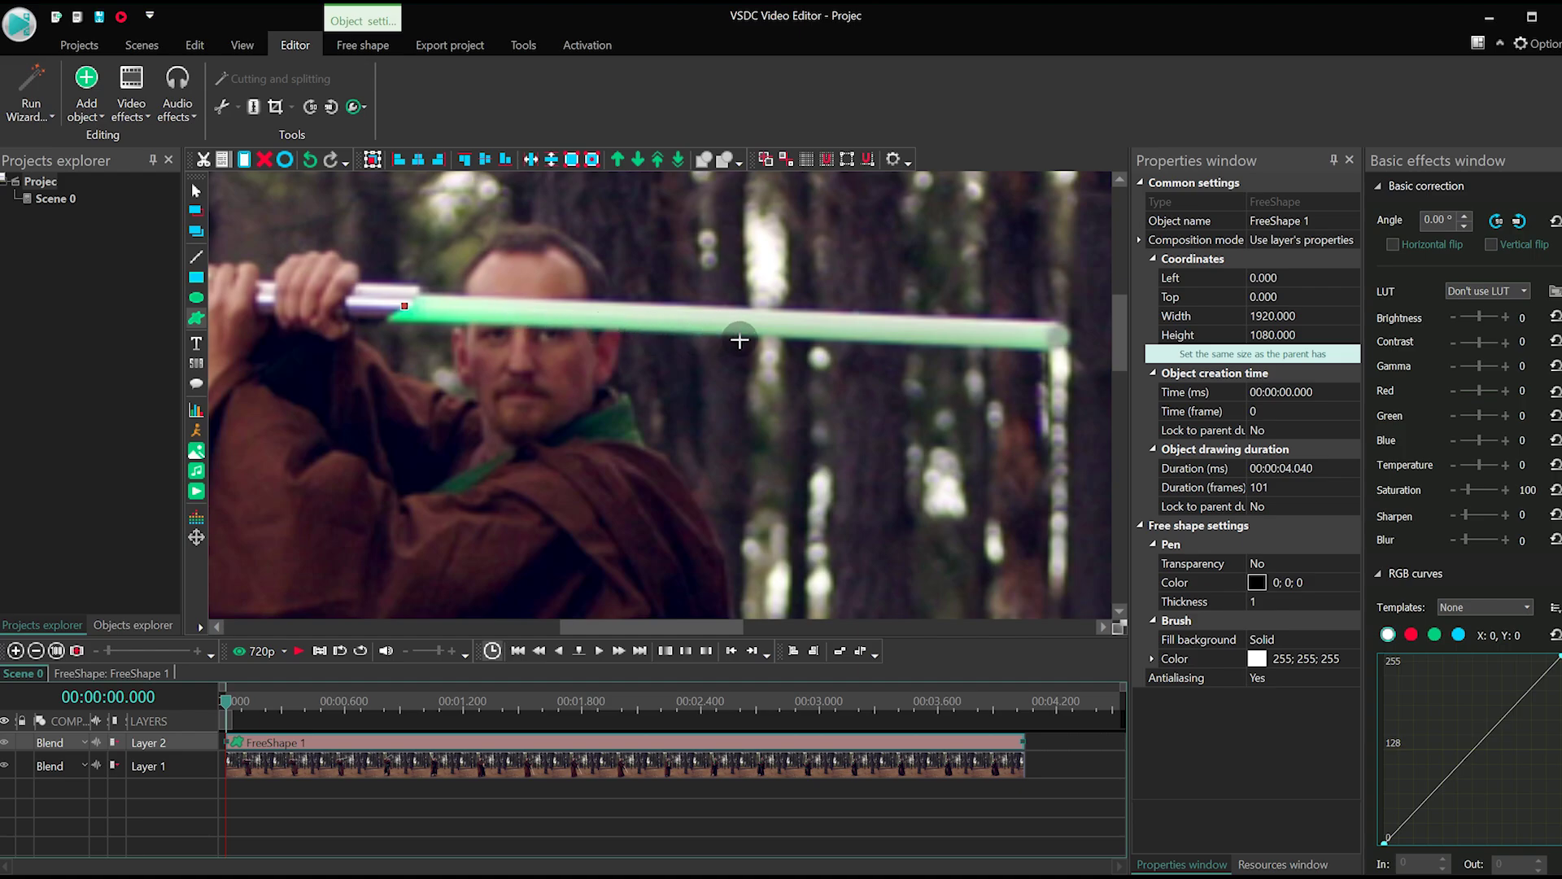
left_click(1064, 336)
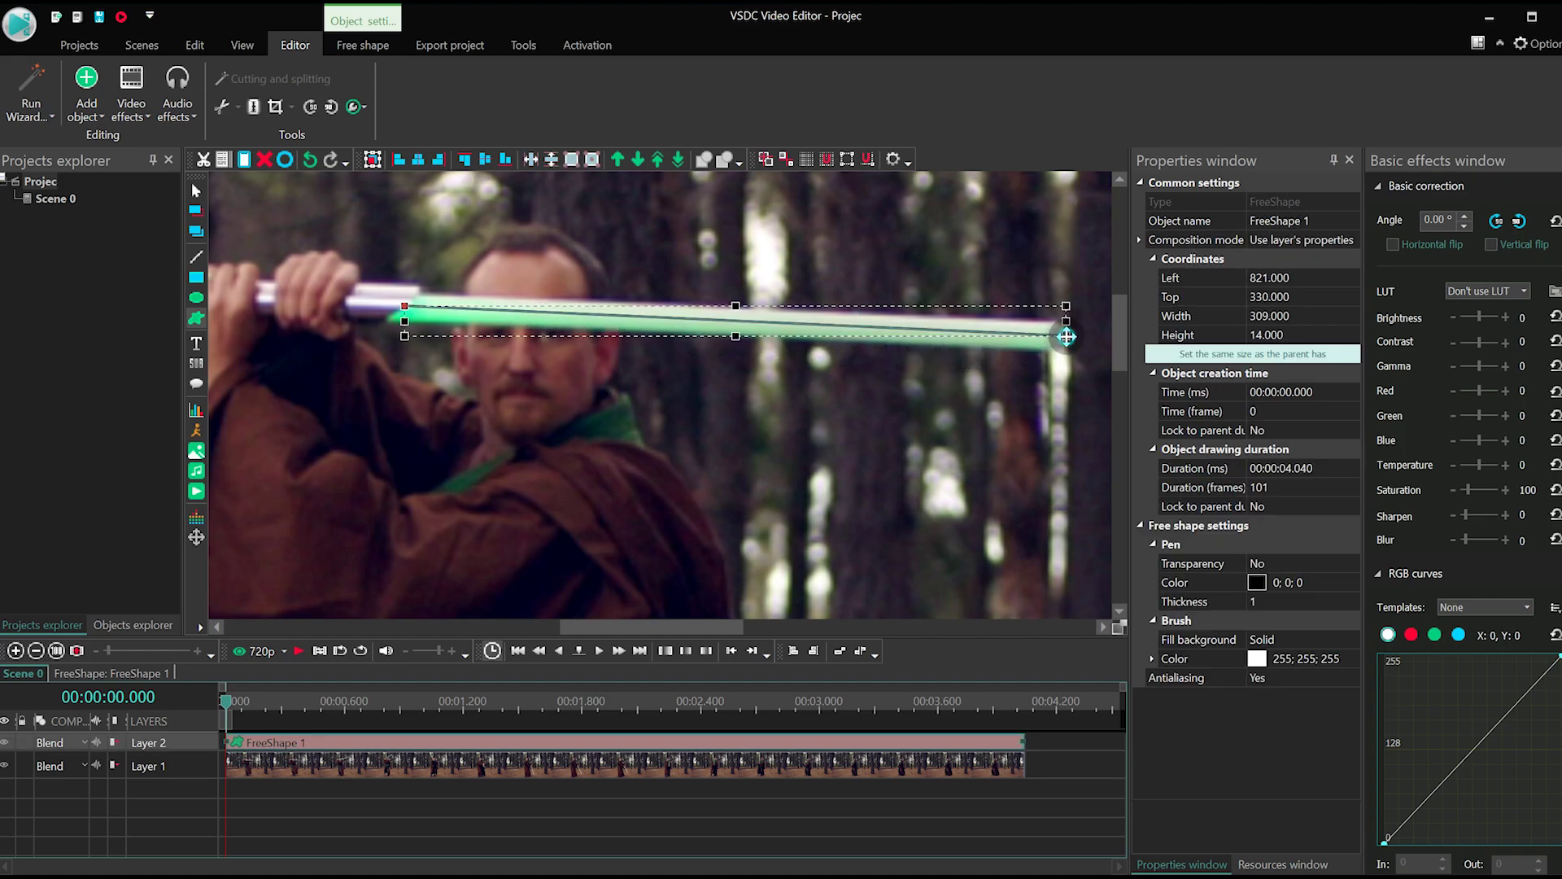
Attach a Light_Saber_Clip_start movement map to the blade shape's first point.
double_click(510, 742)
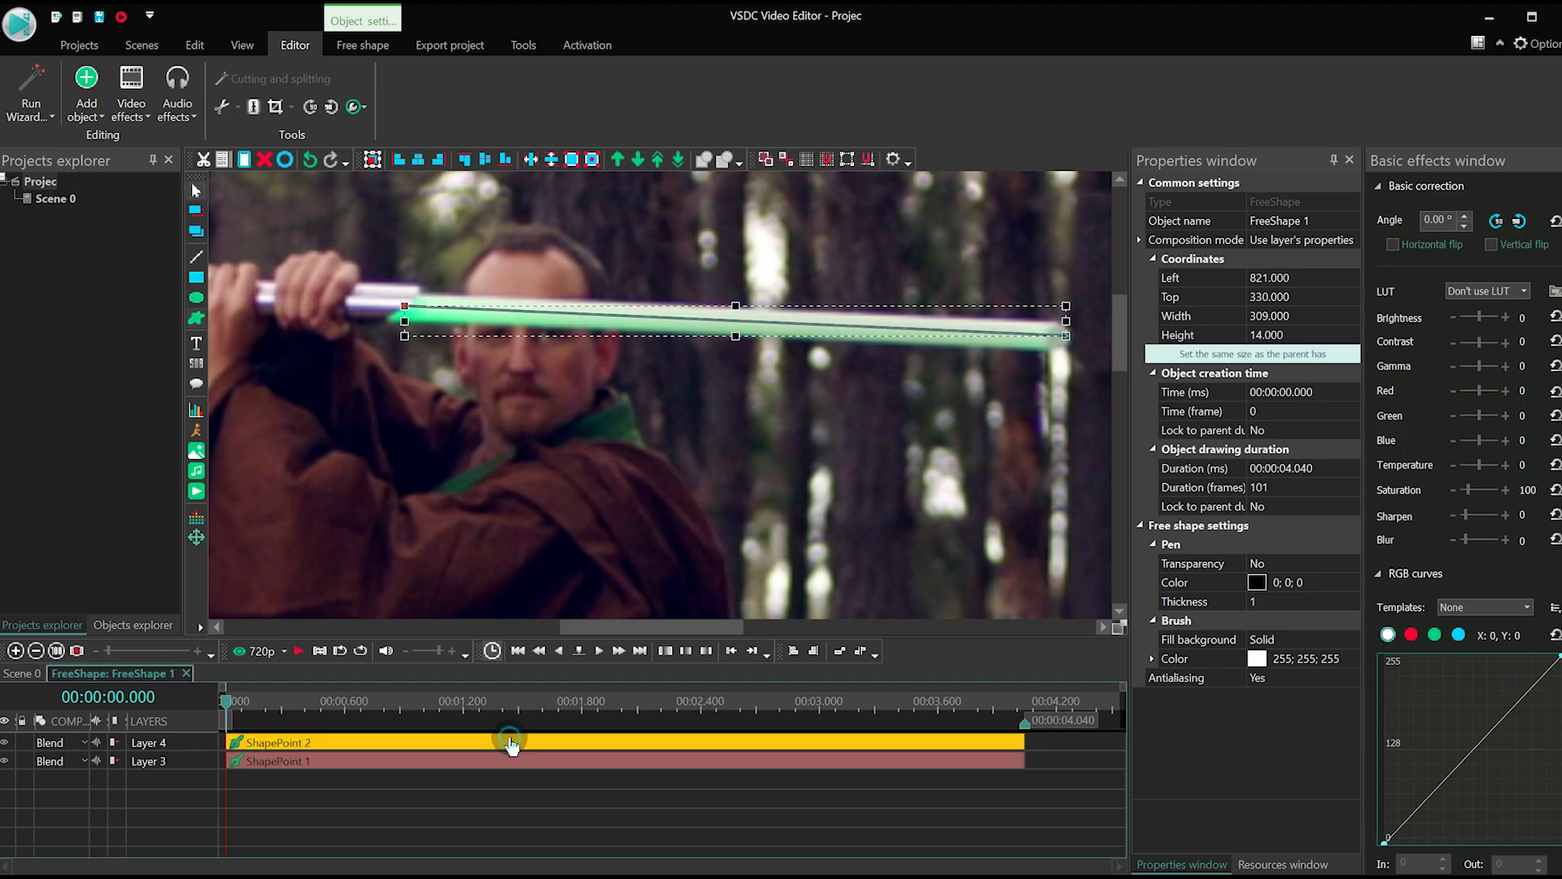
double_click(473, 766)
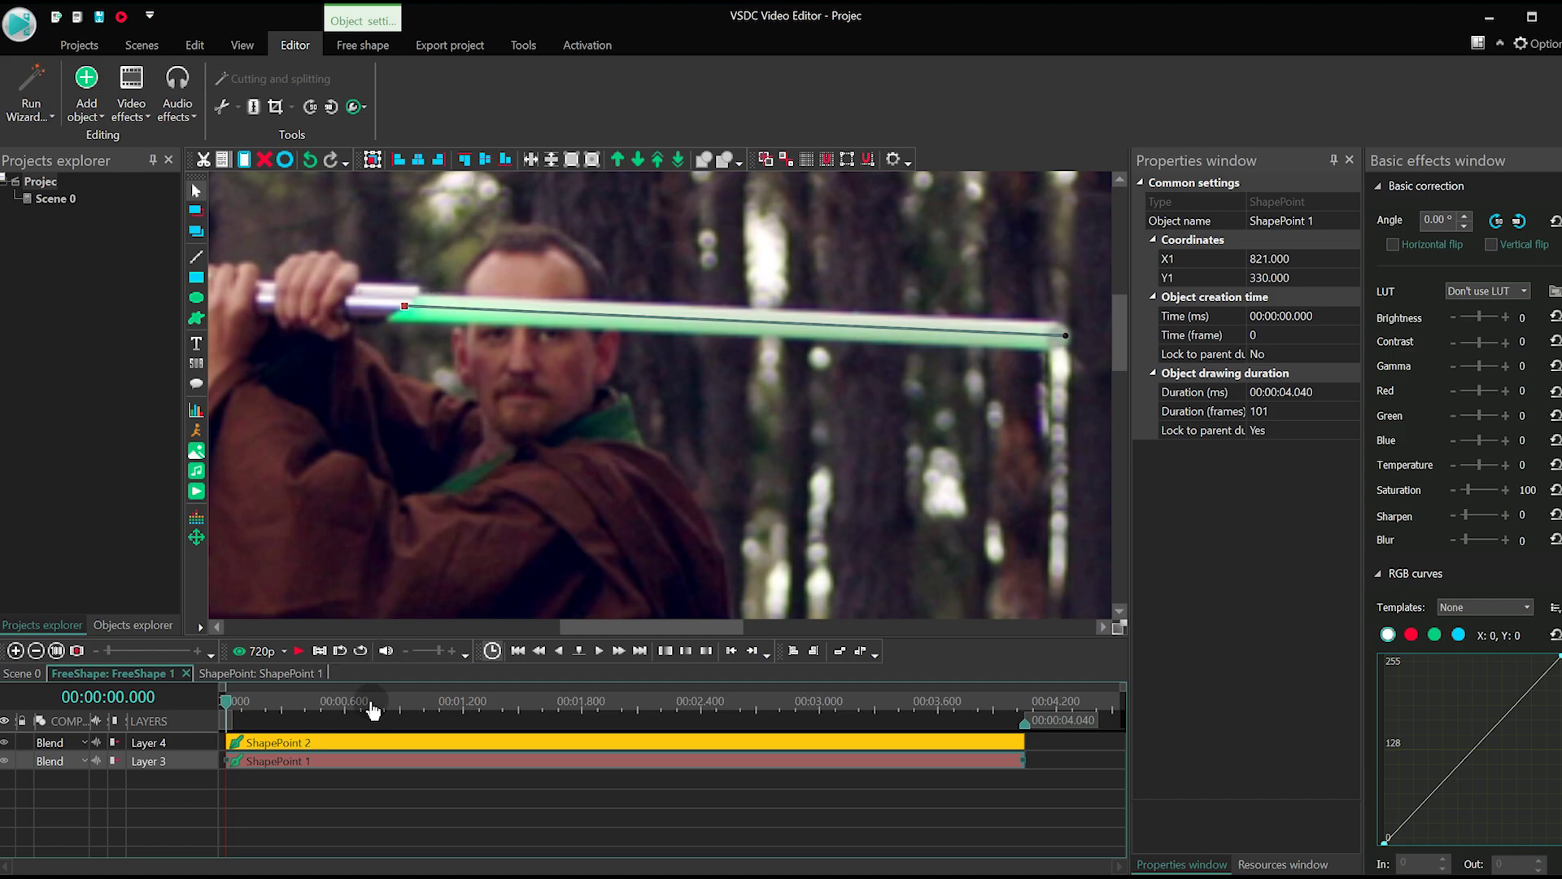
double_click(334, 764)
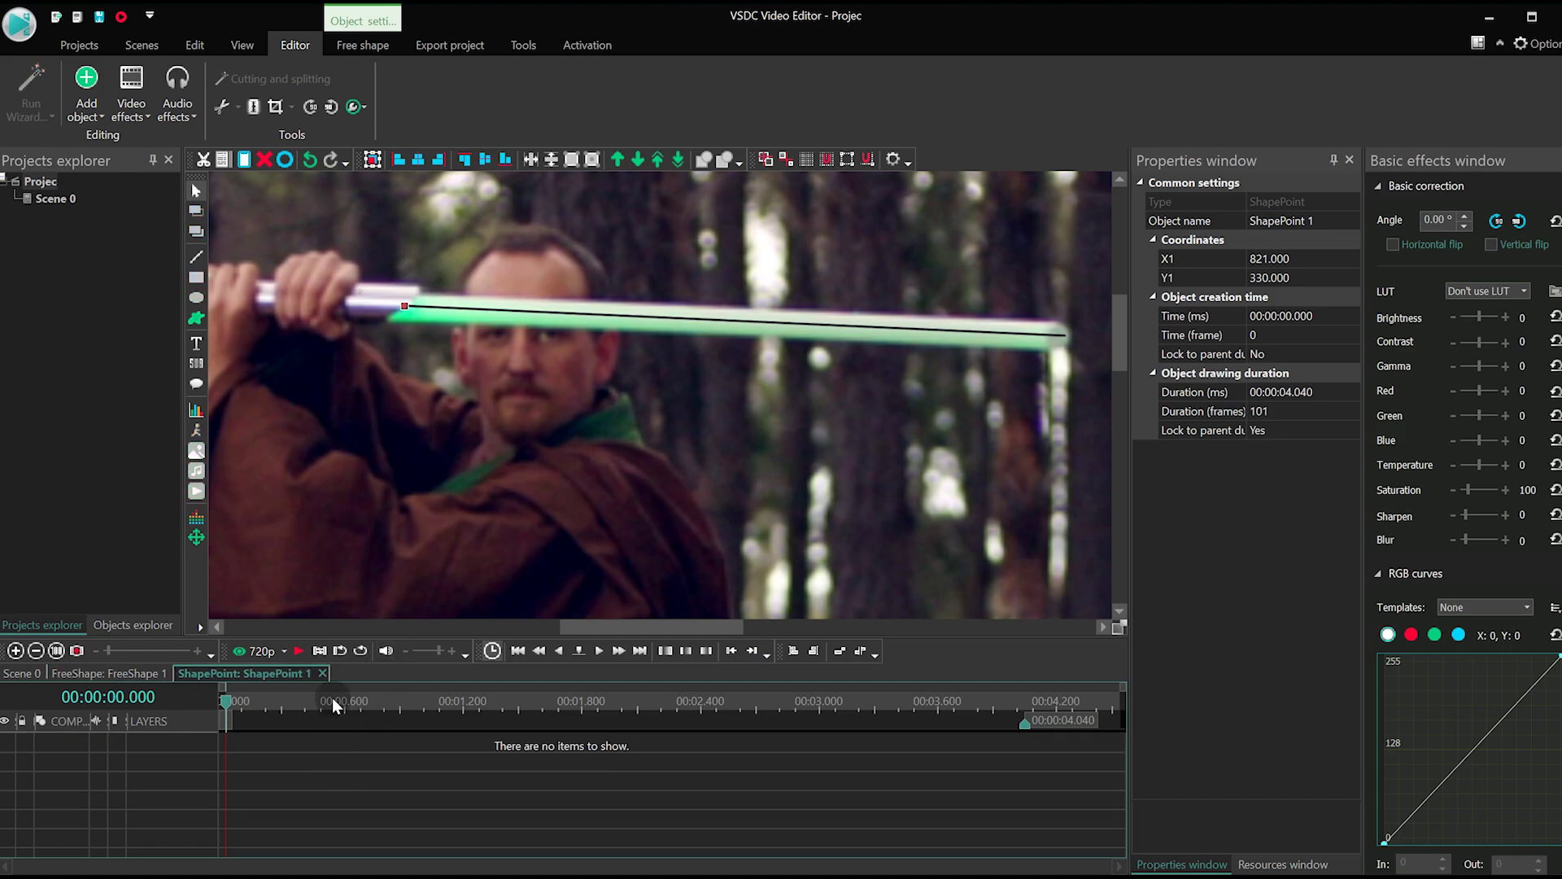
left_click(103, 116)
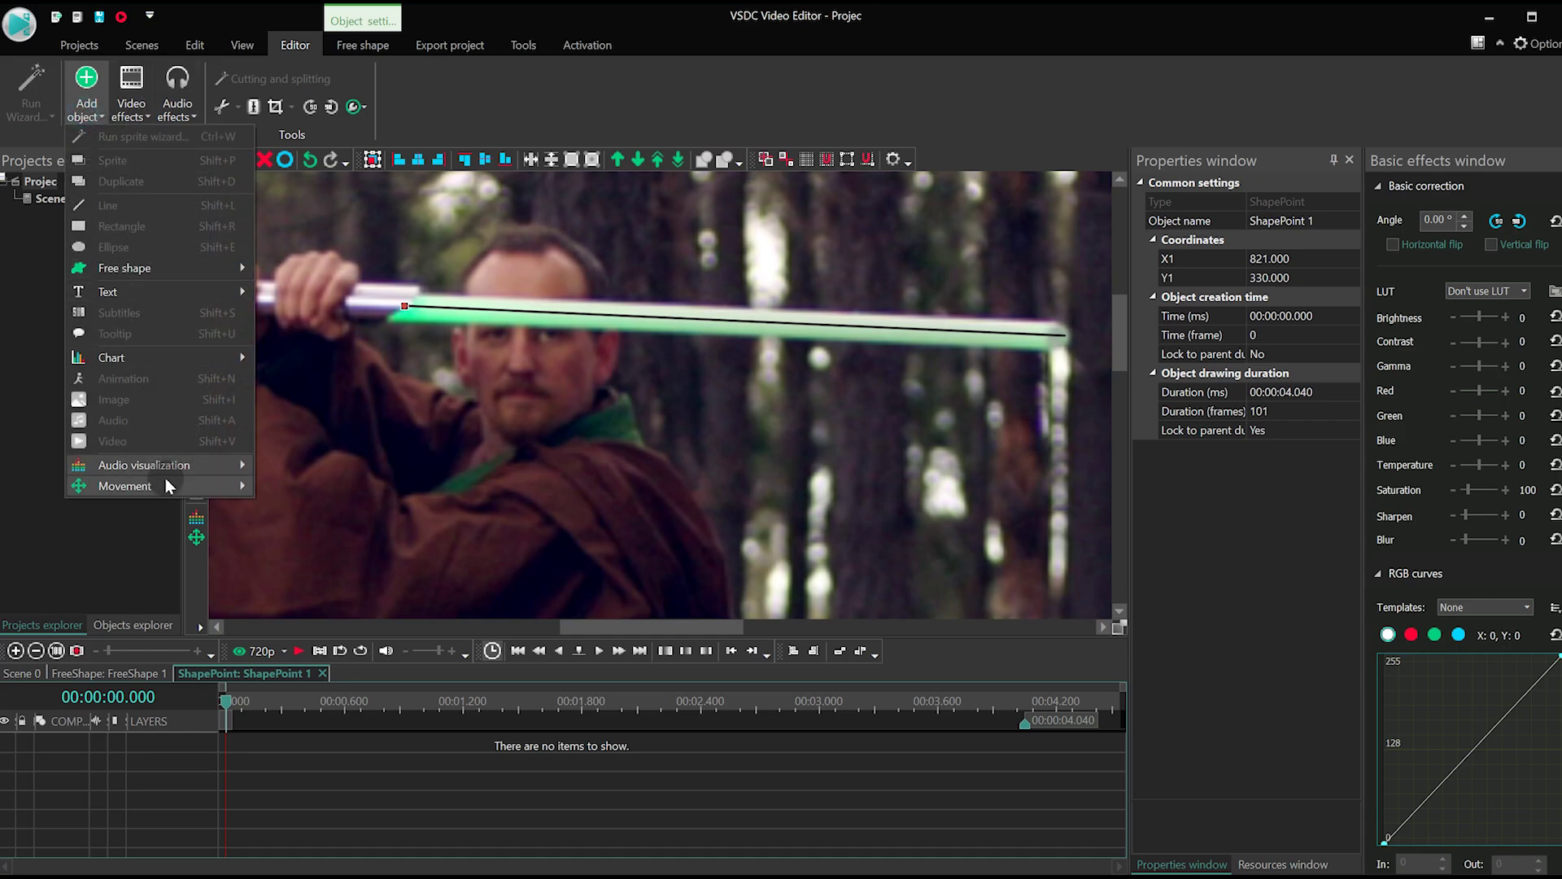
mouse_move(124, 486)
left_click(327, 509)
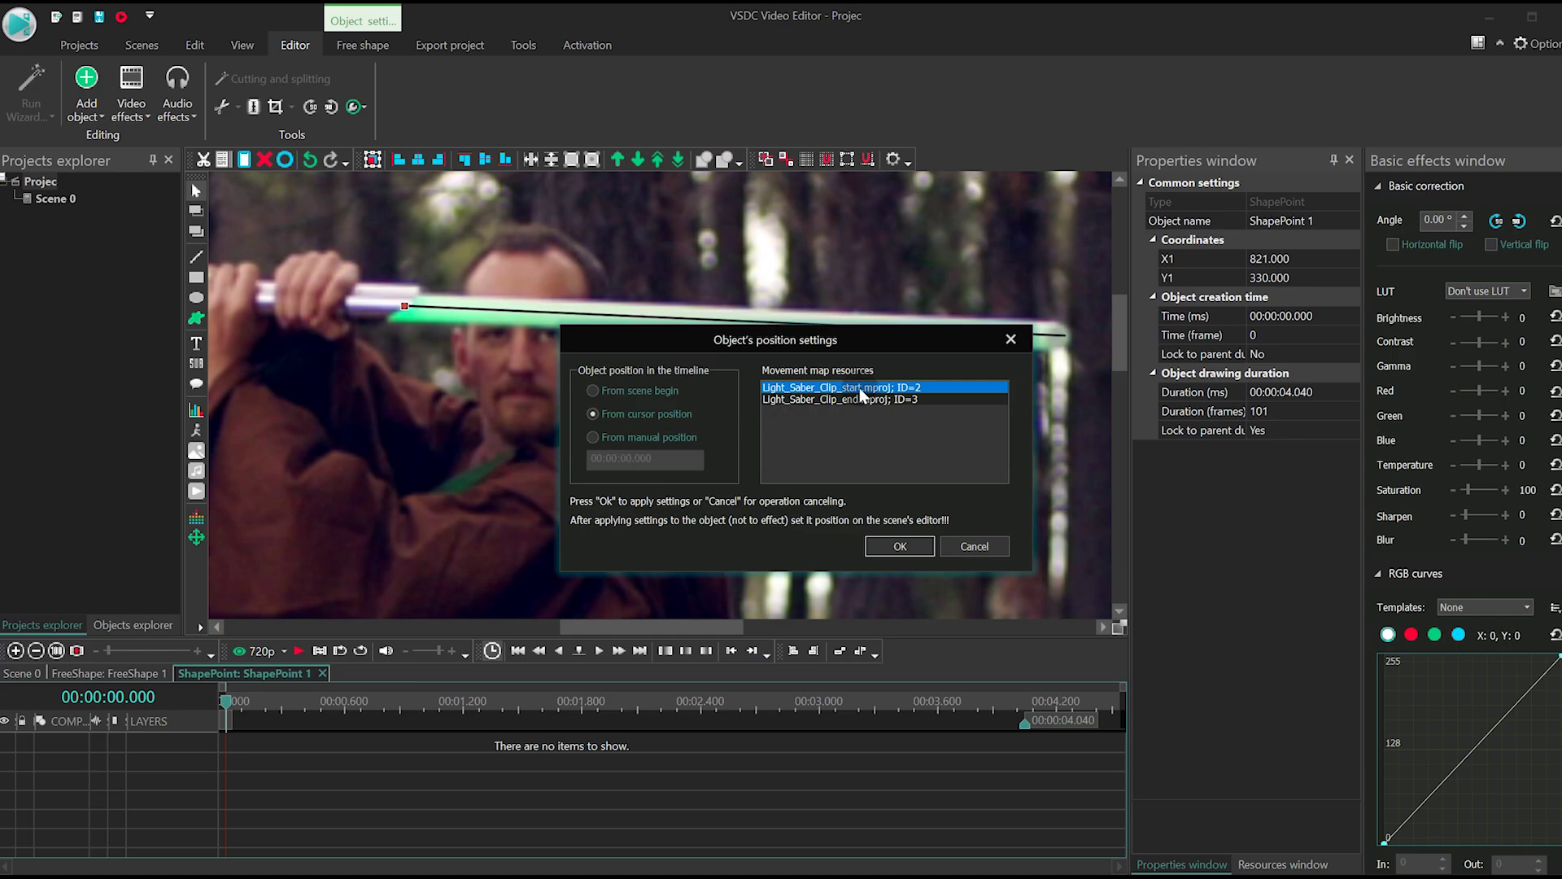
left_click(897, 543)
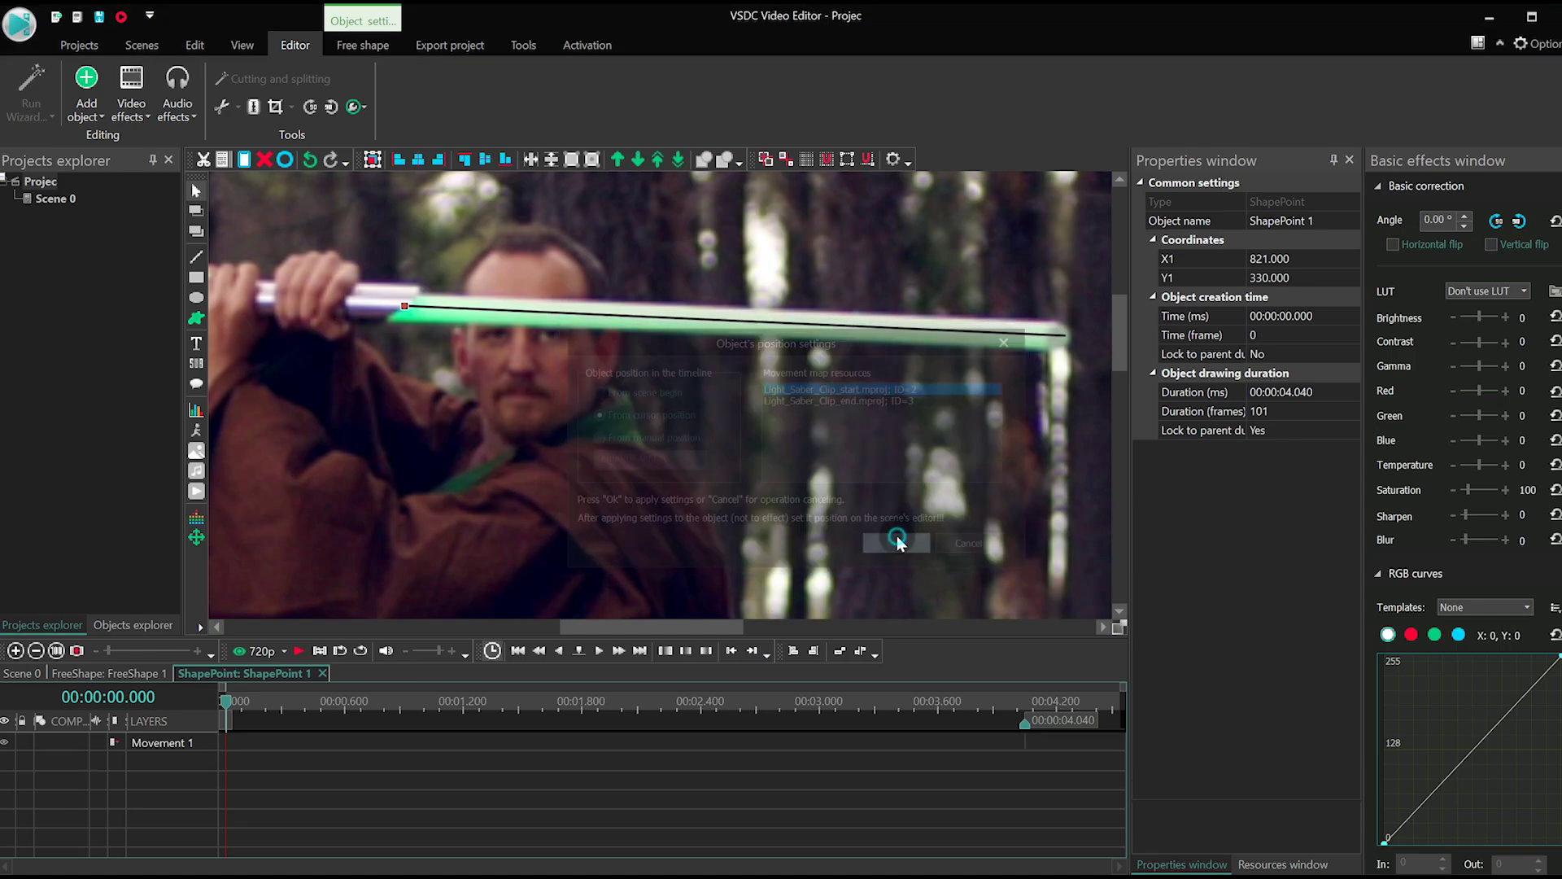
Attach the same tracking movement map to the second shape point.
left_click(145, 674)
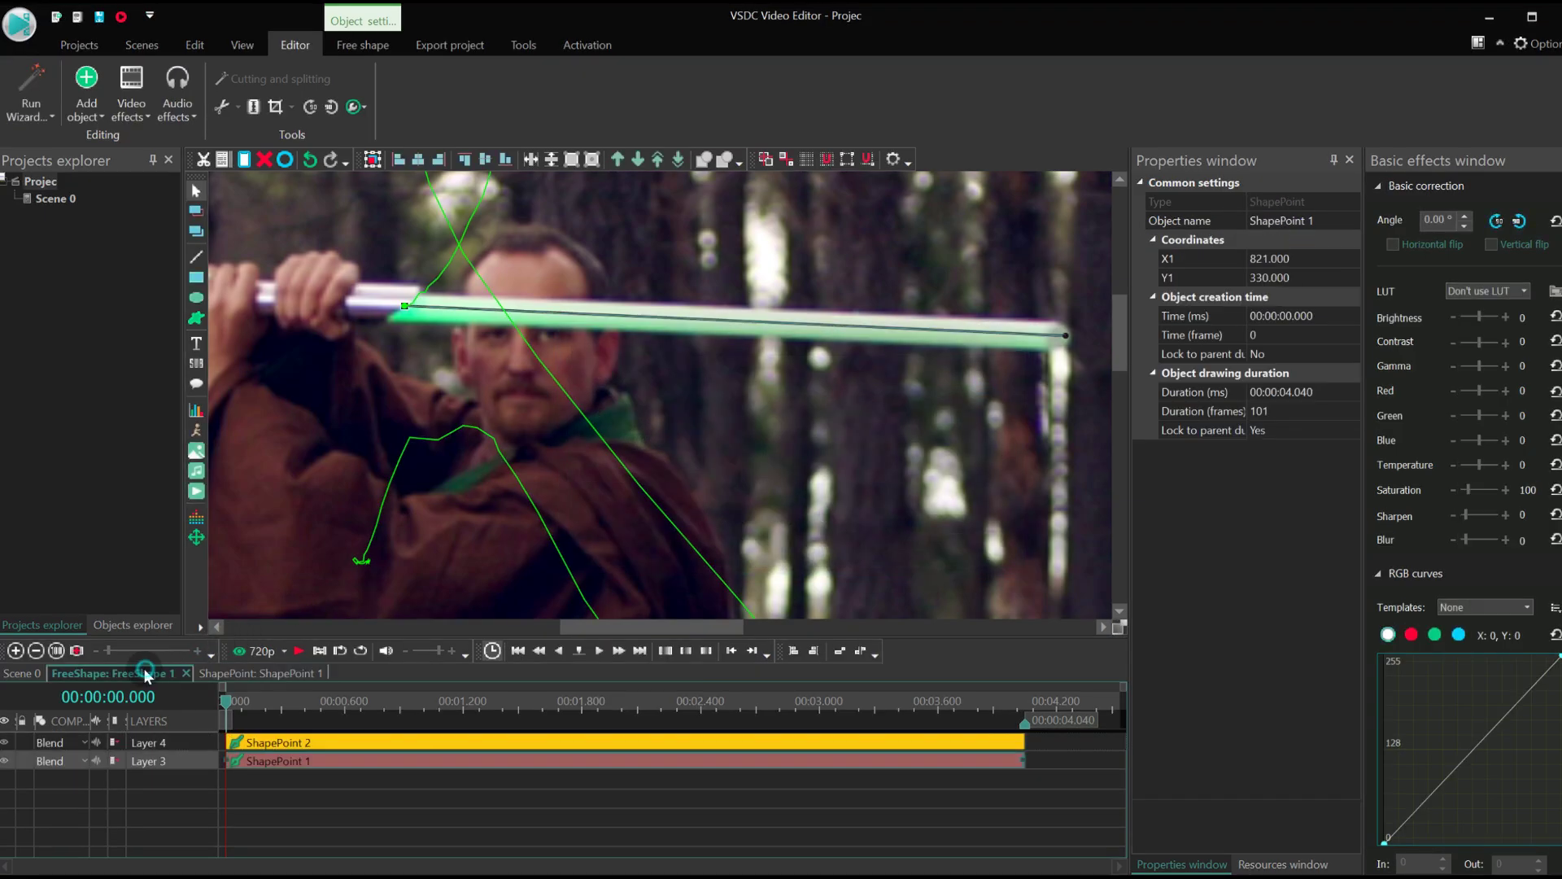
left_click(302, 743)
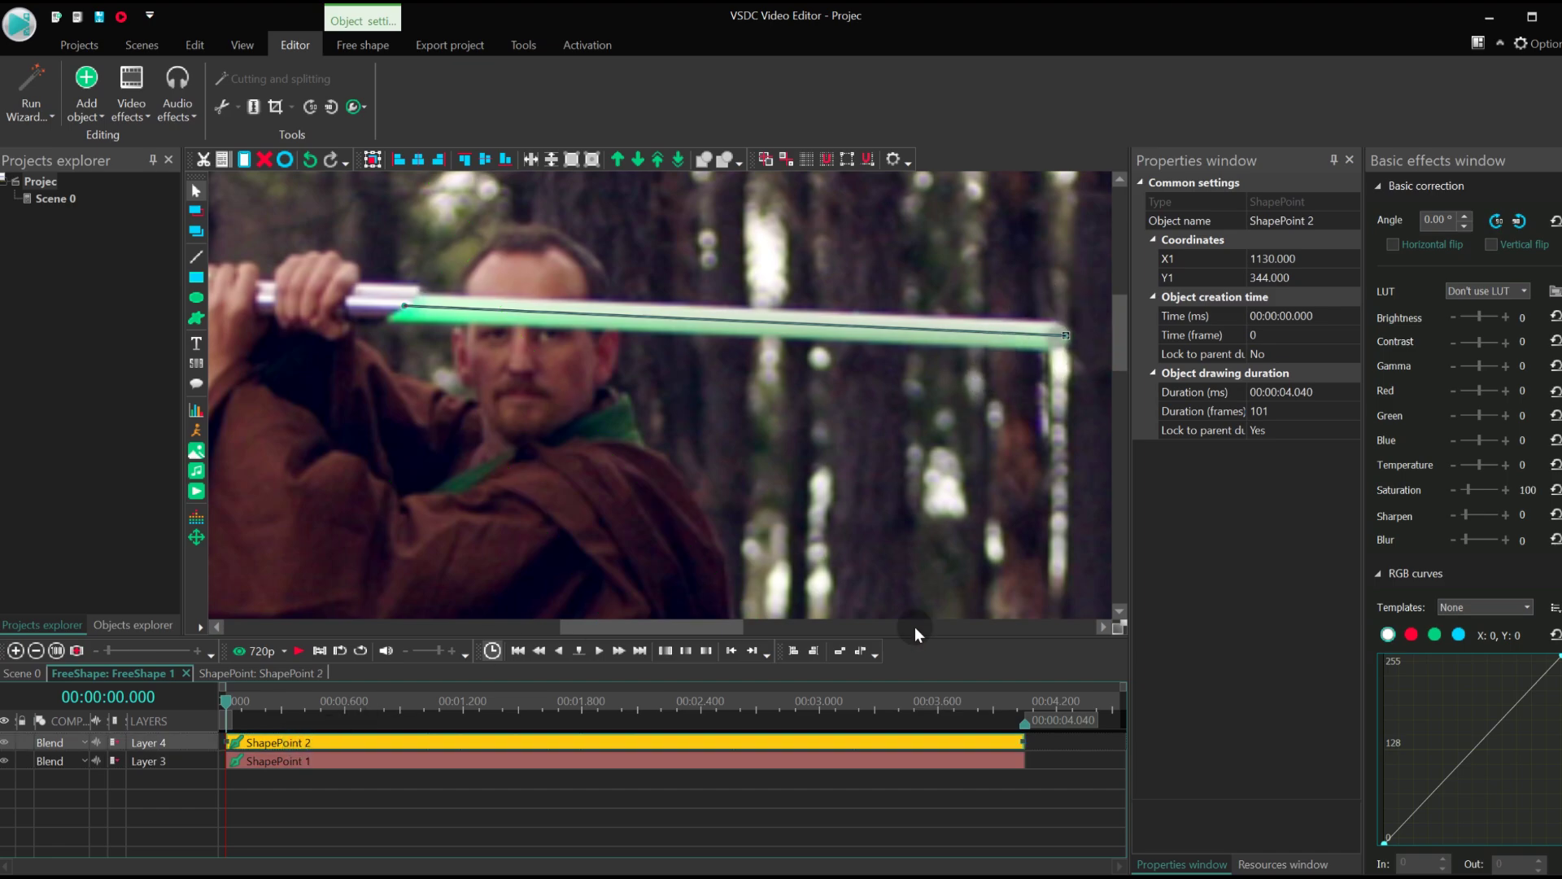
double_click(823, 744)
left_click(85, 85)
mouse_move(125, 487)
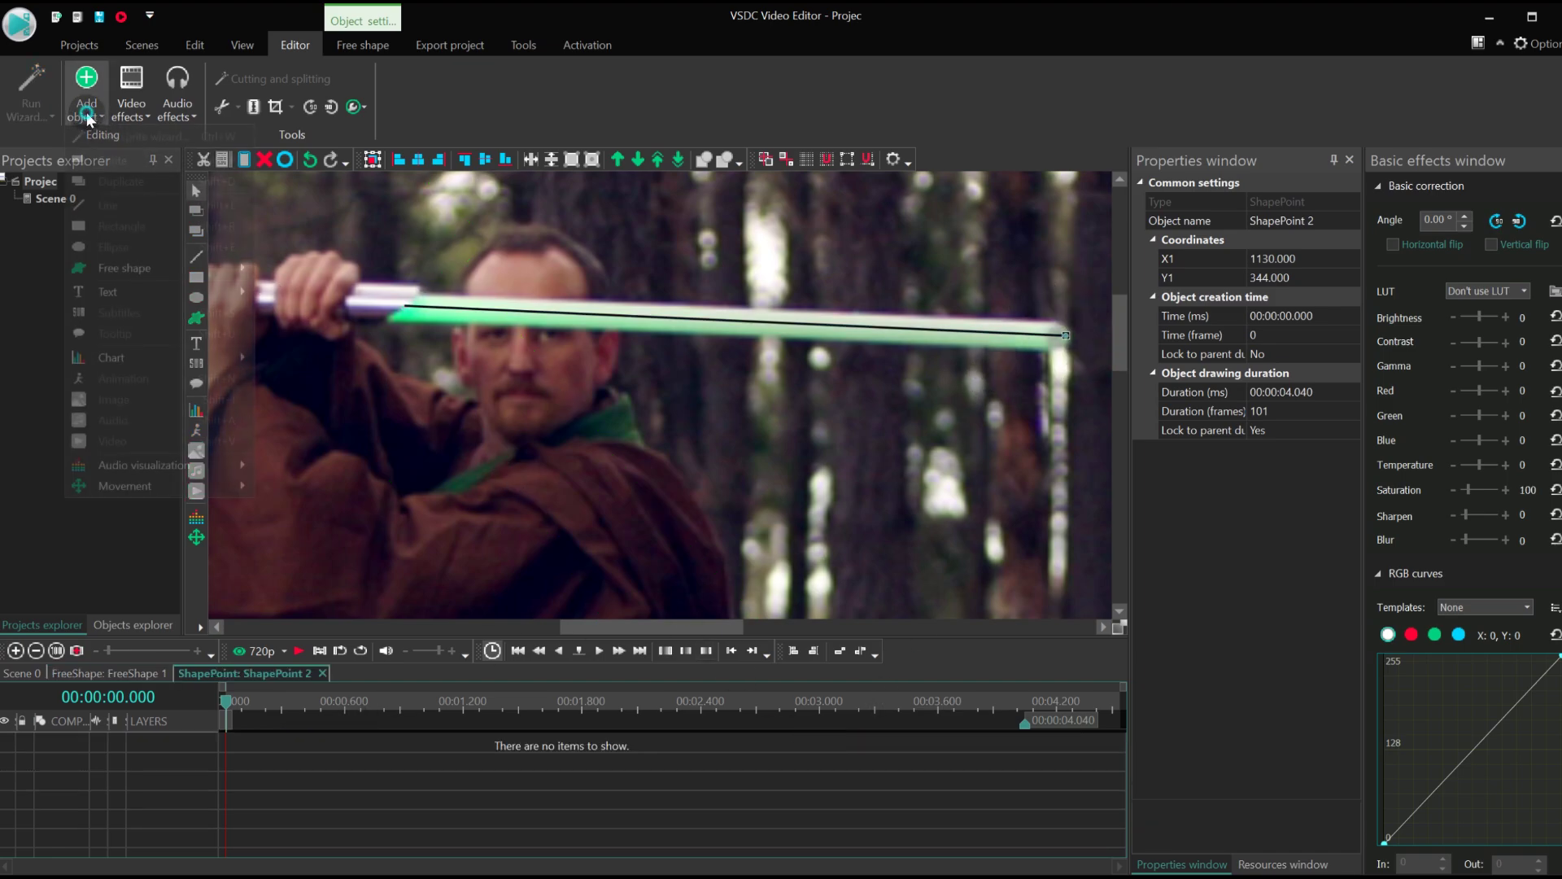
left_click(312, 510)
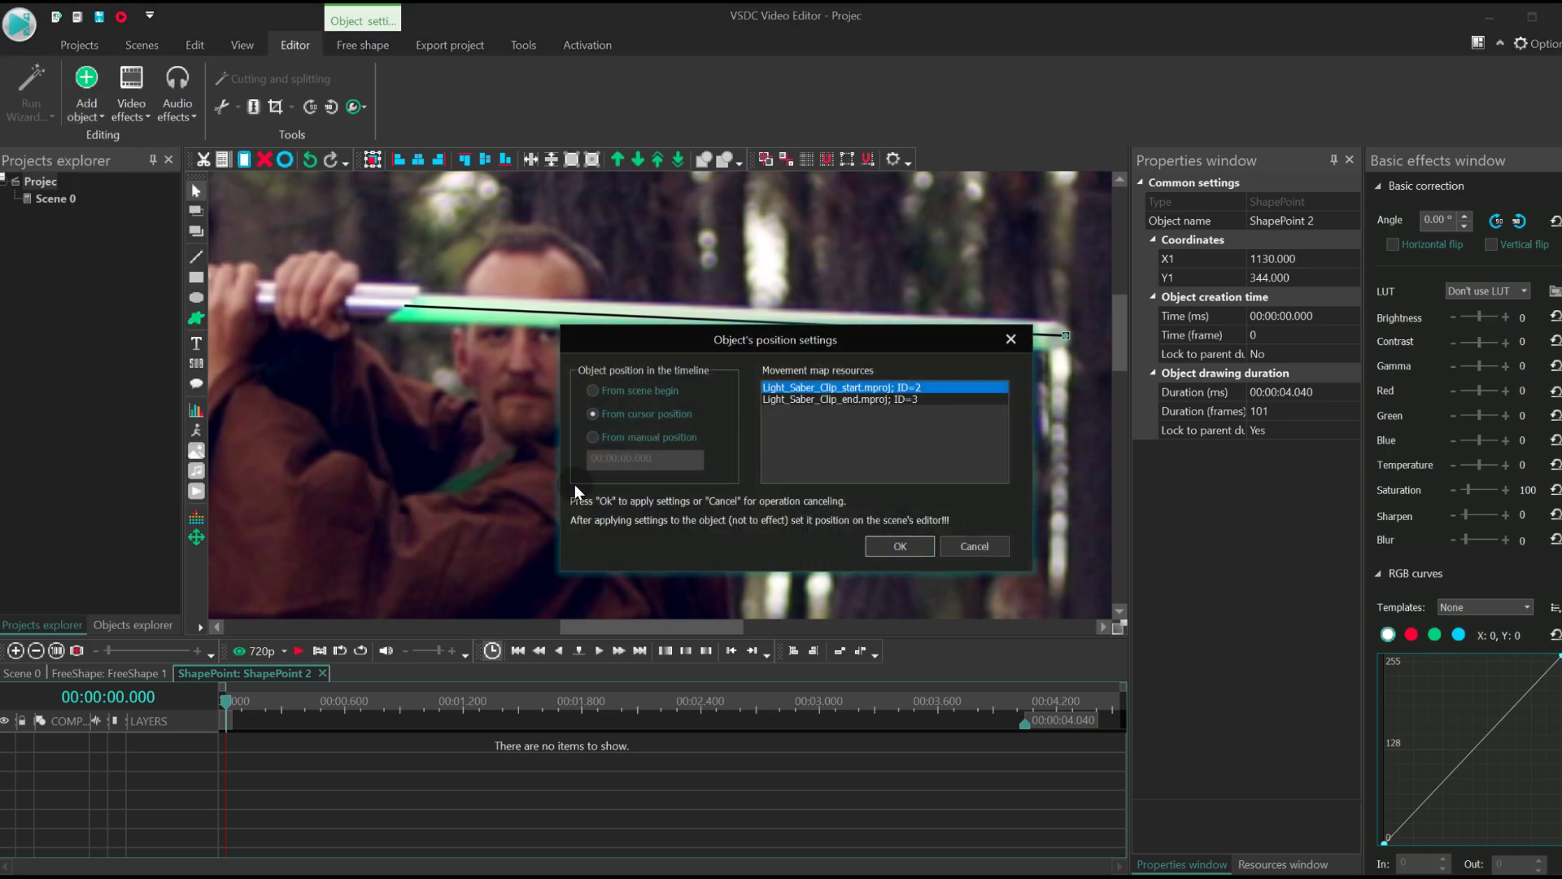
left_click(899, 545)
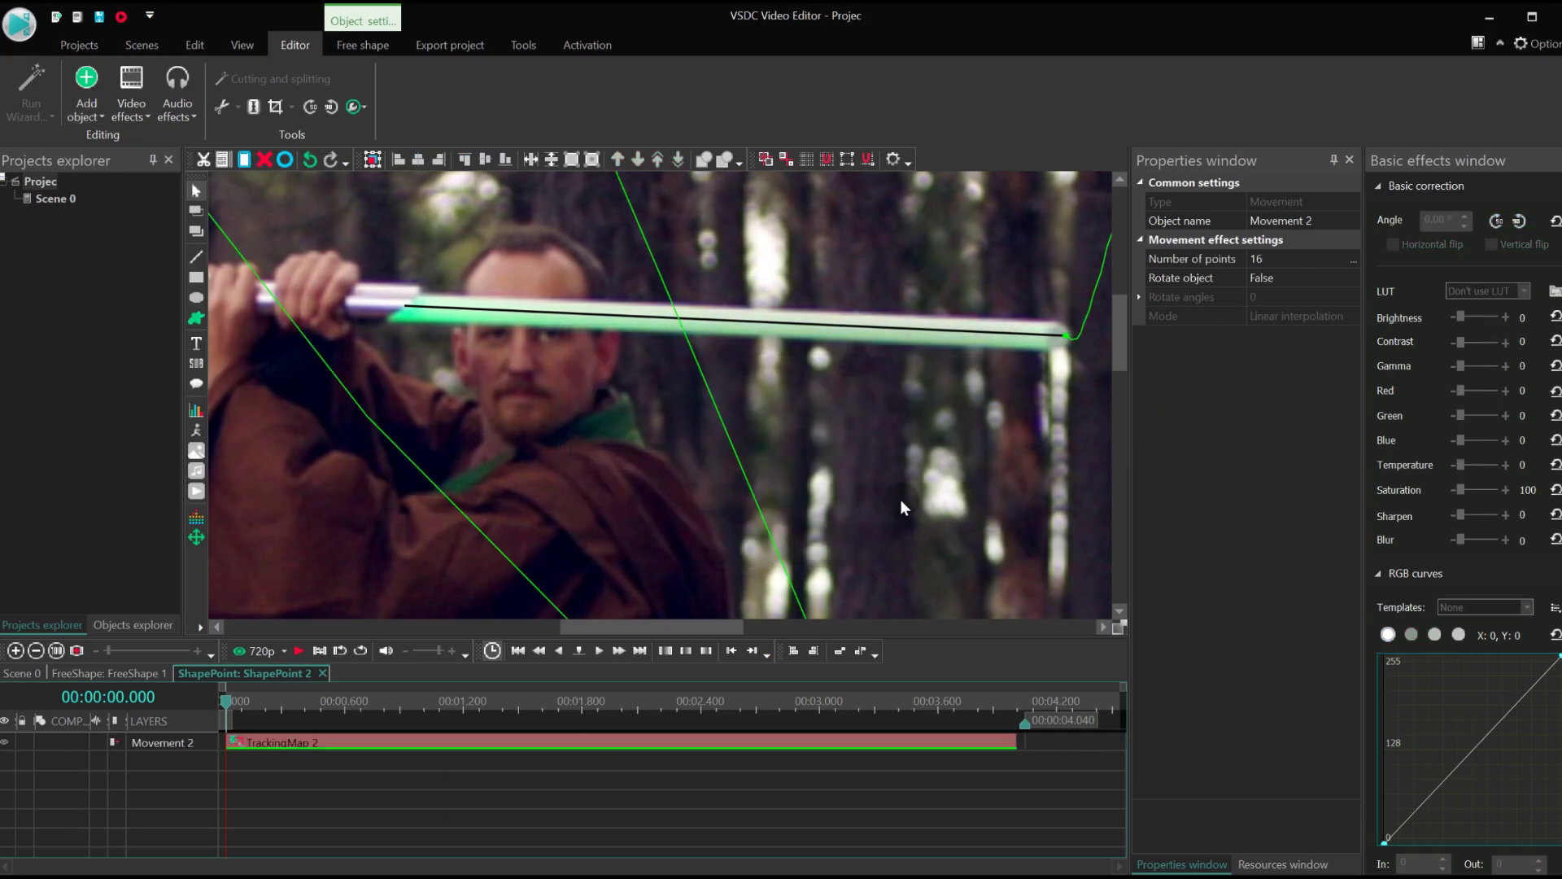
scroll(862, 433, "down", 5)
scroll(860, 425, "up", 1)
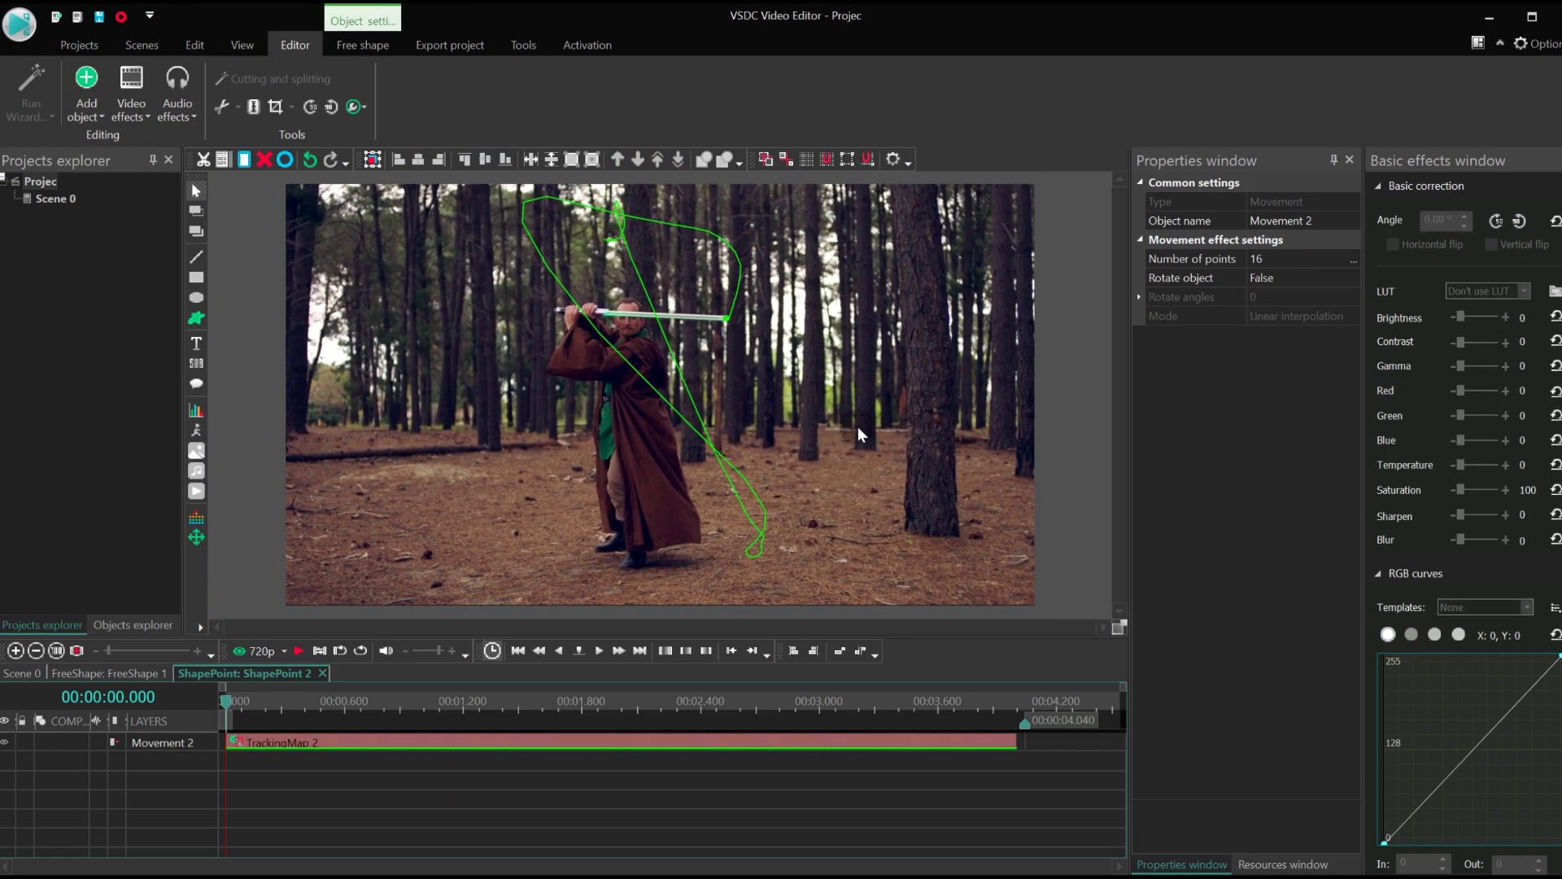
Back on Scene 0, raise FreeShape 1's Pen Thickness to 15.
left_click(113, 673)
left_click(44, 673)
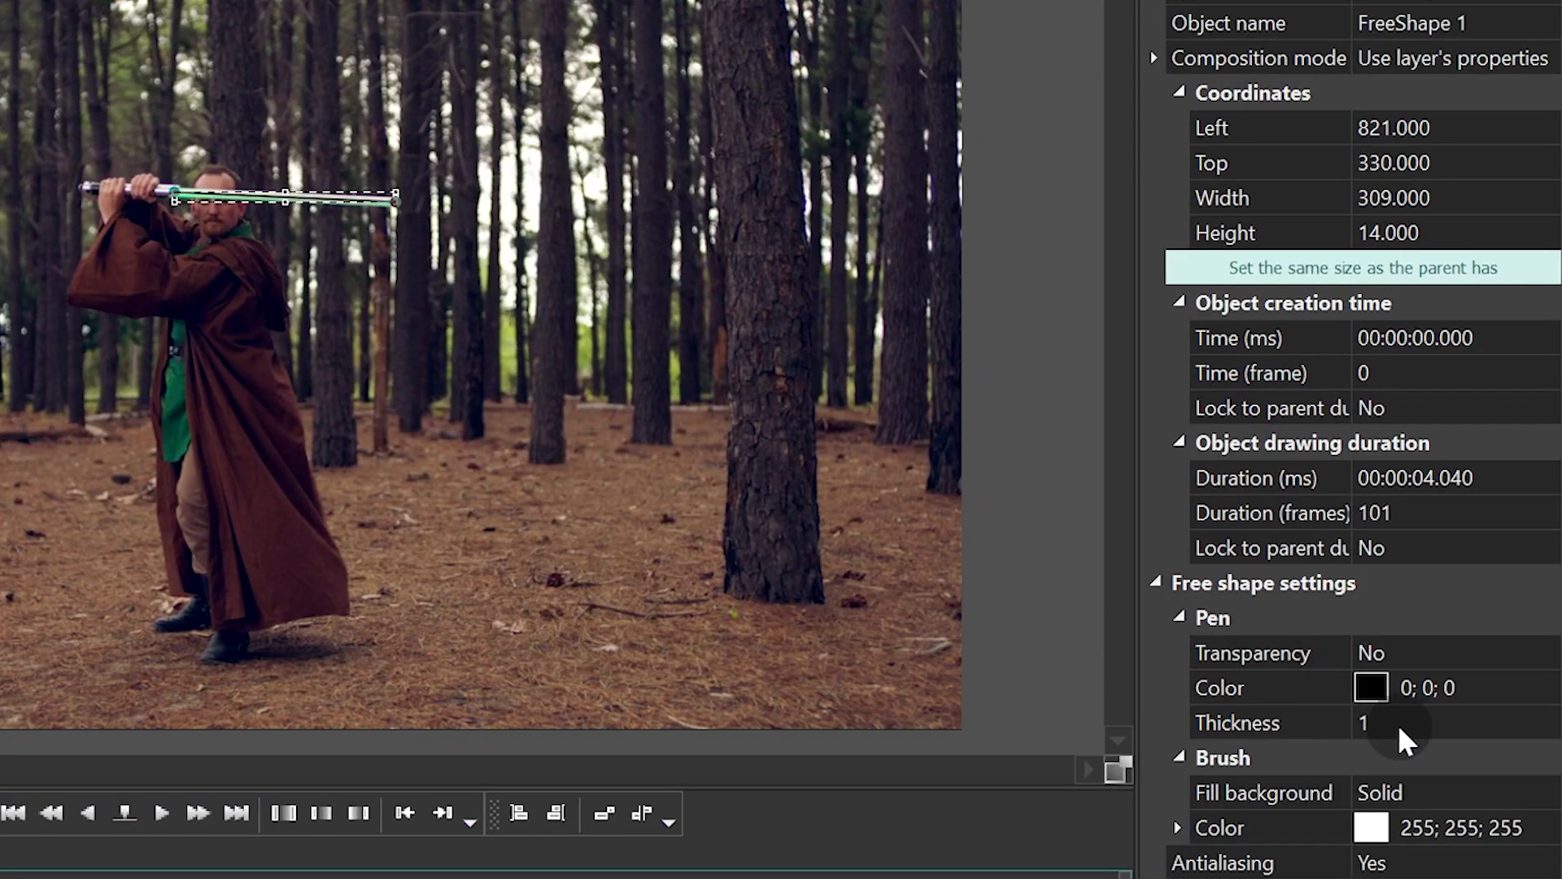
left_click(1425, 727)
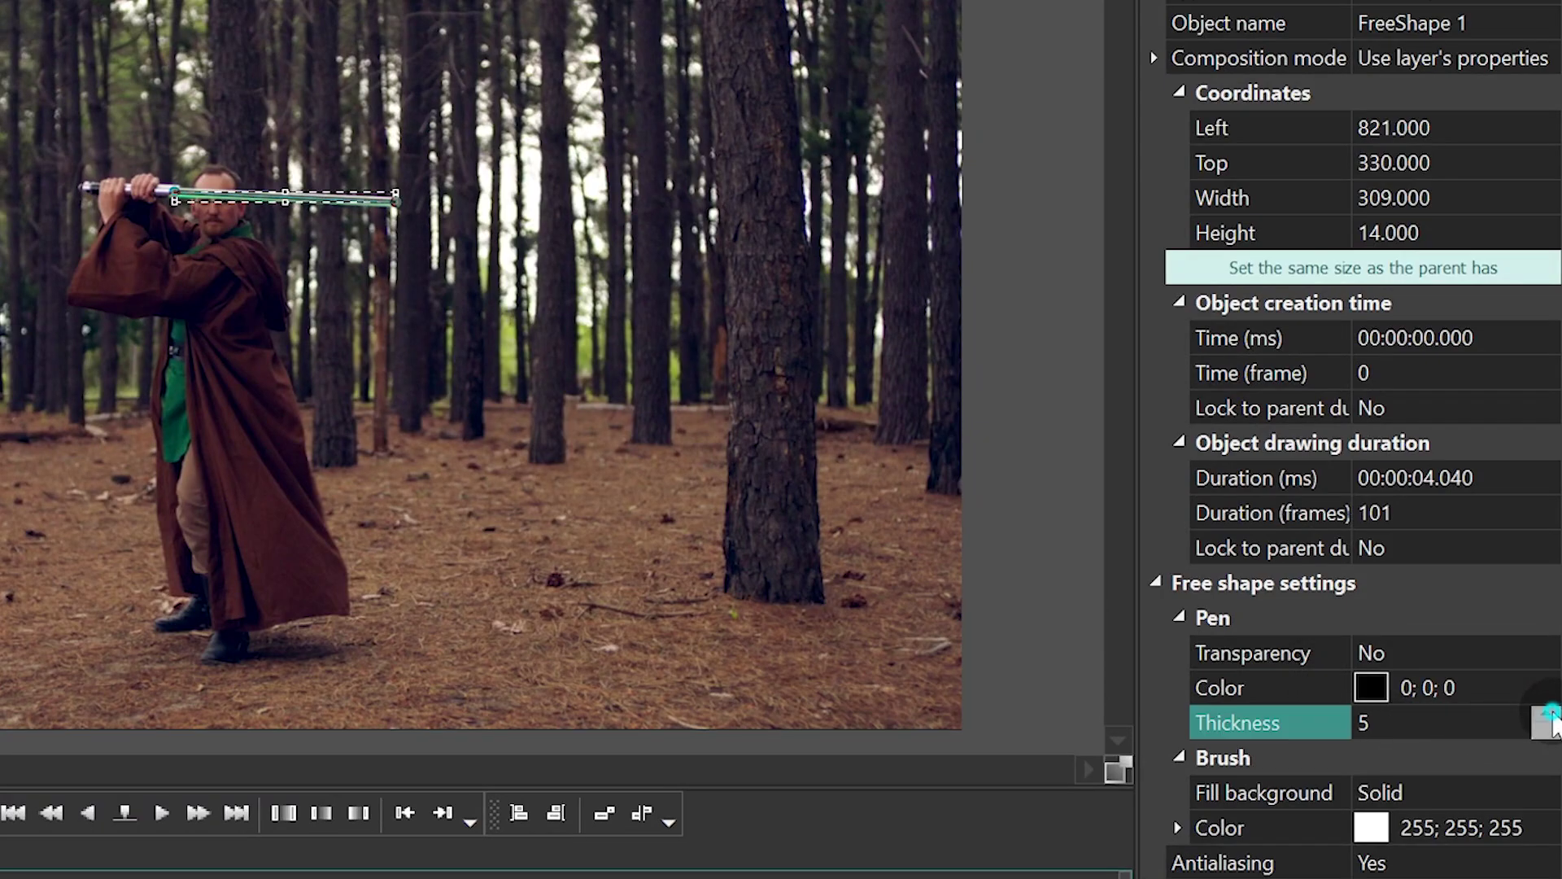
scroll(321, 297, "up", 2)
scroll(335, 339, "up", 2)
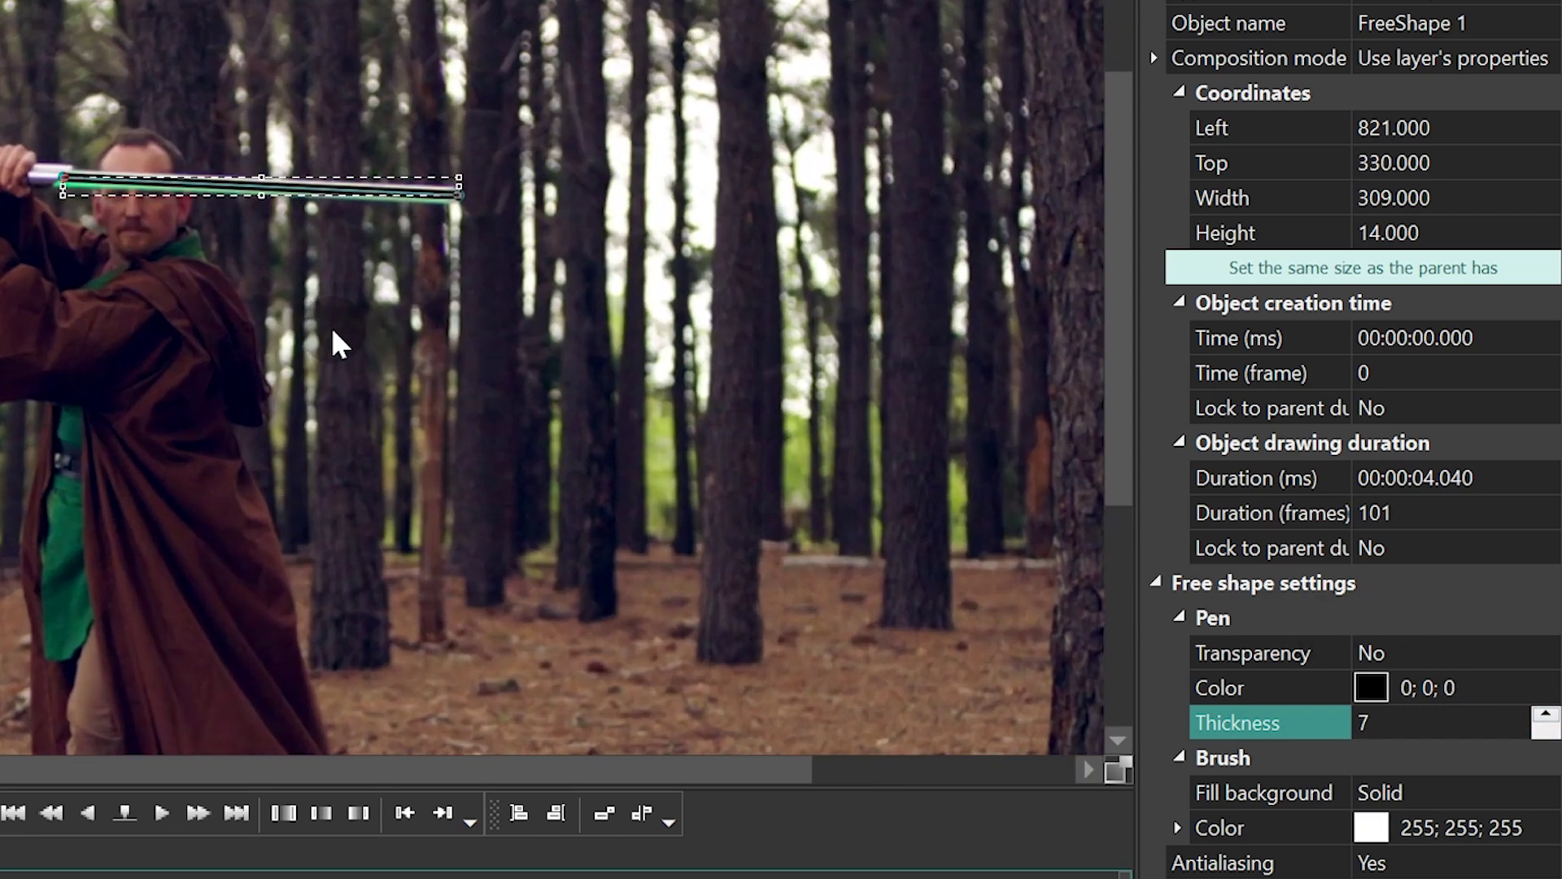
scroll(221, 195, "up", 1)
scroll(80, 58, "up", 2)
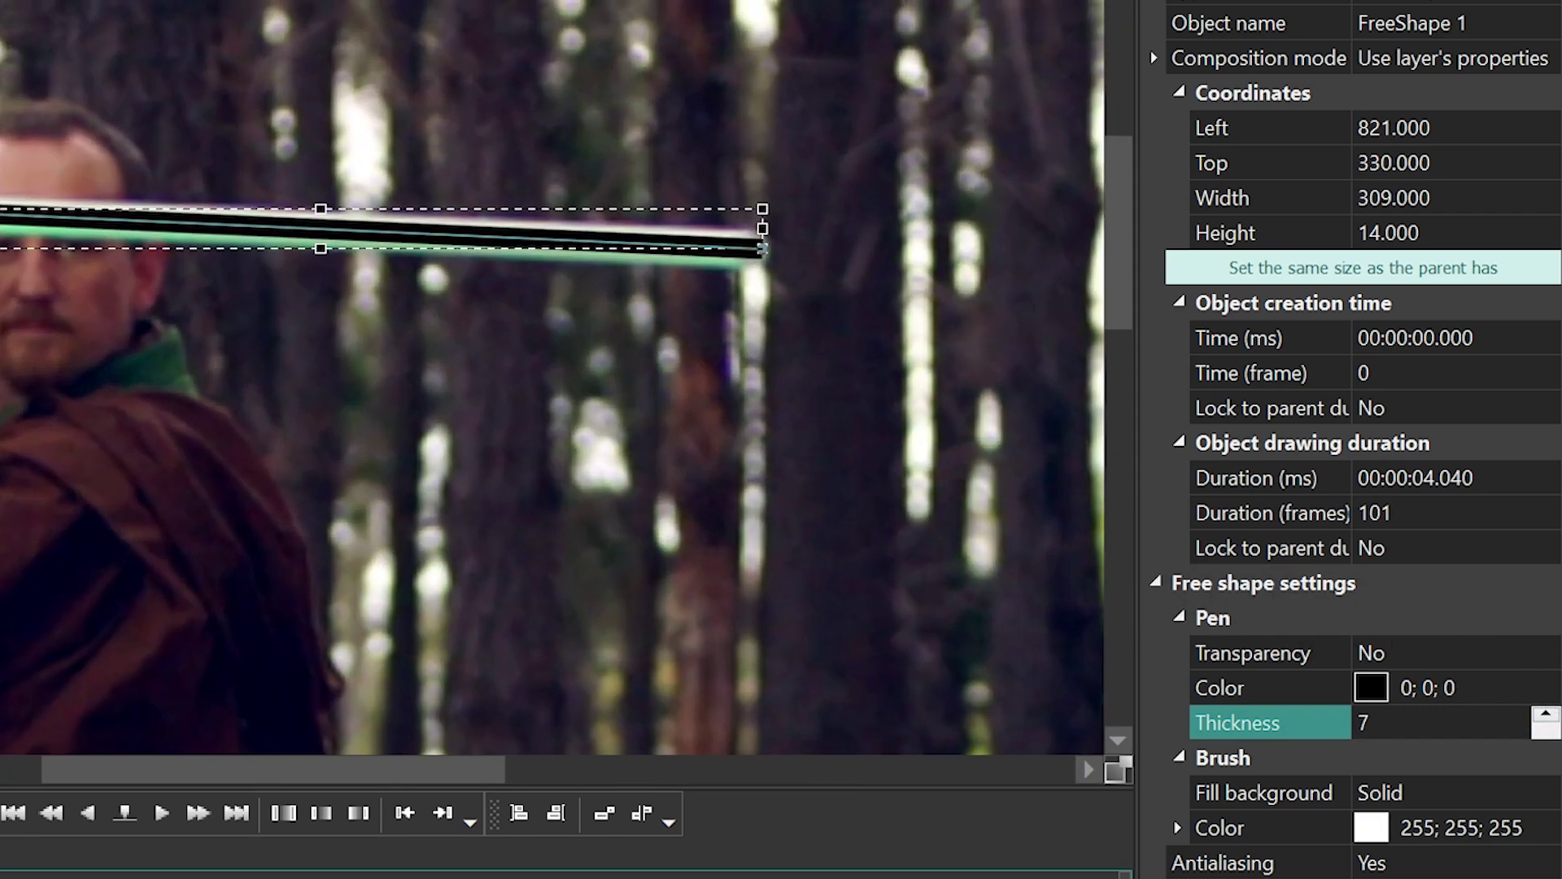
left_click(1545, 716)
left_click(1545, 717)
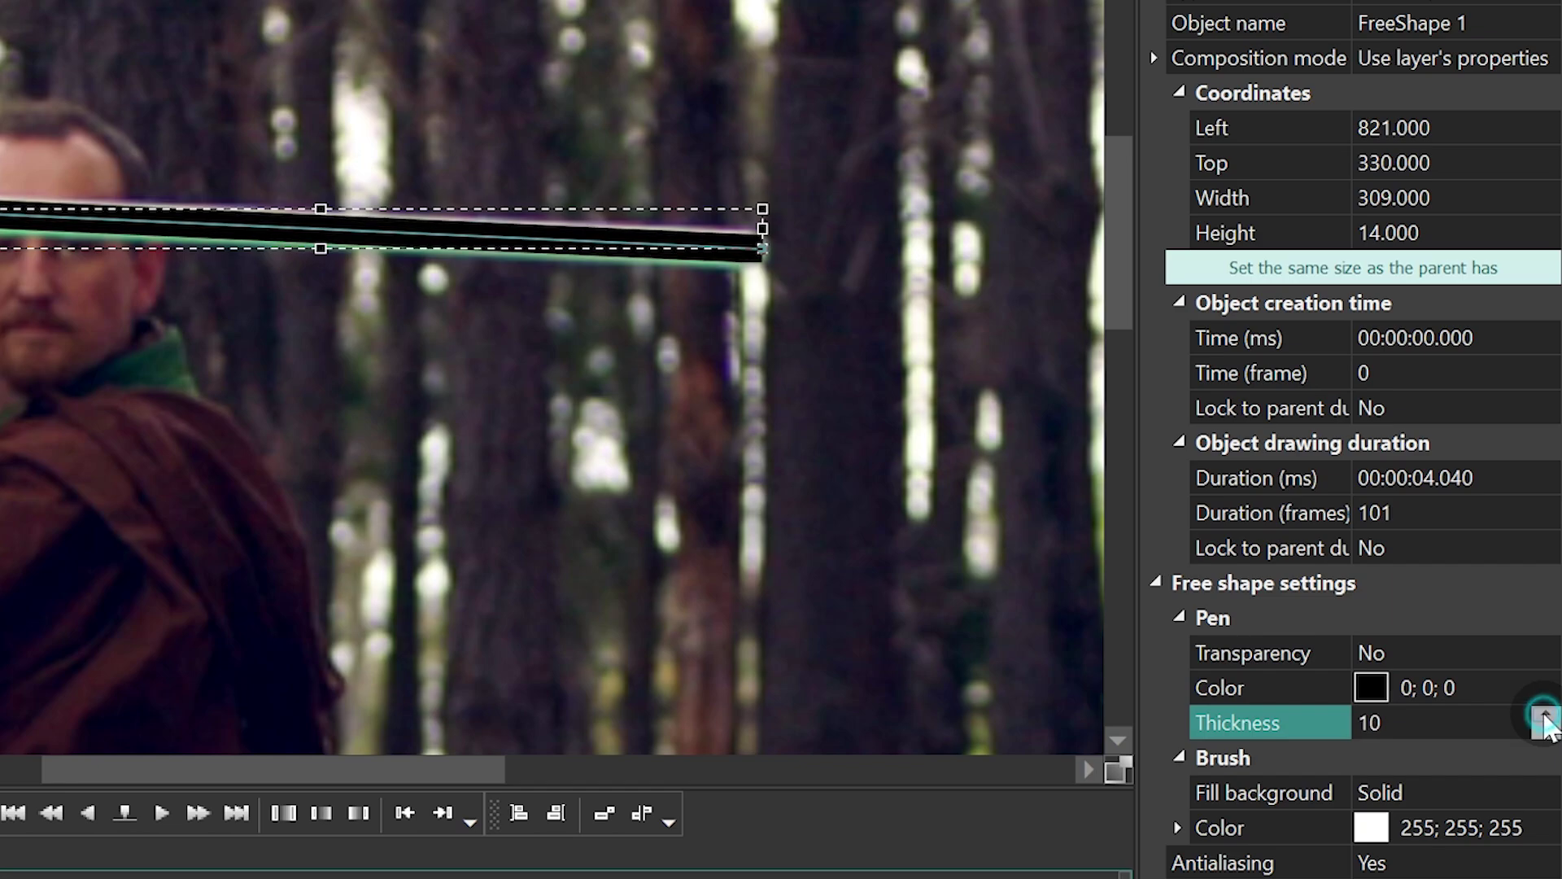
left_click(1545, 716)
left_click(1545, 717)
left_click(1545, 717)
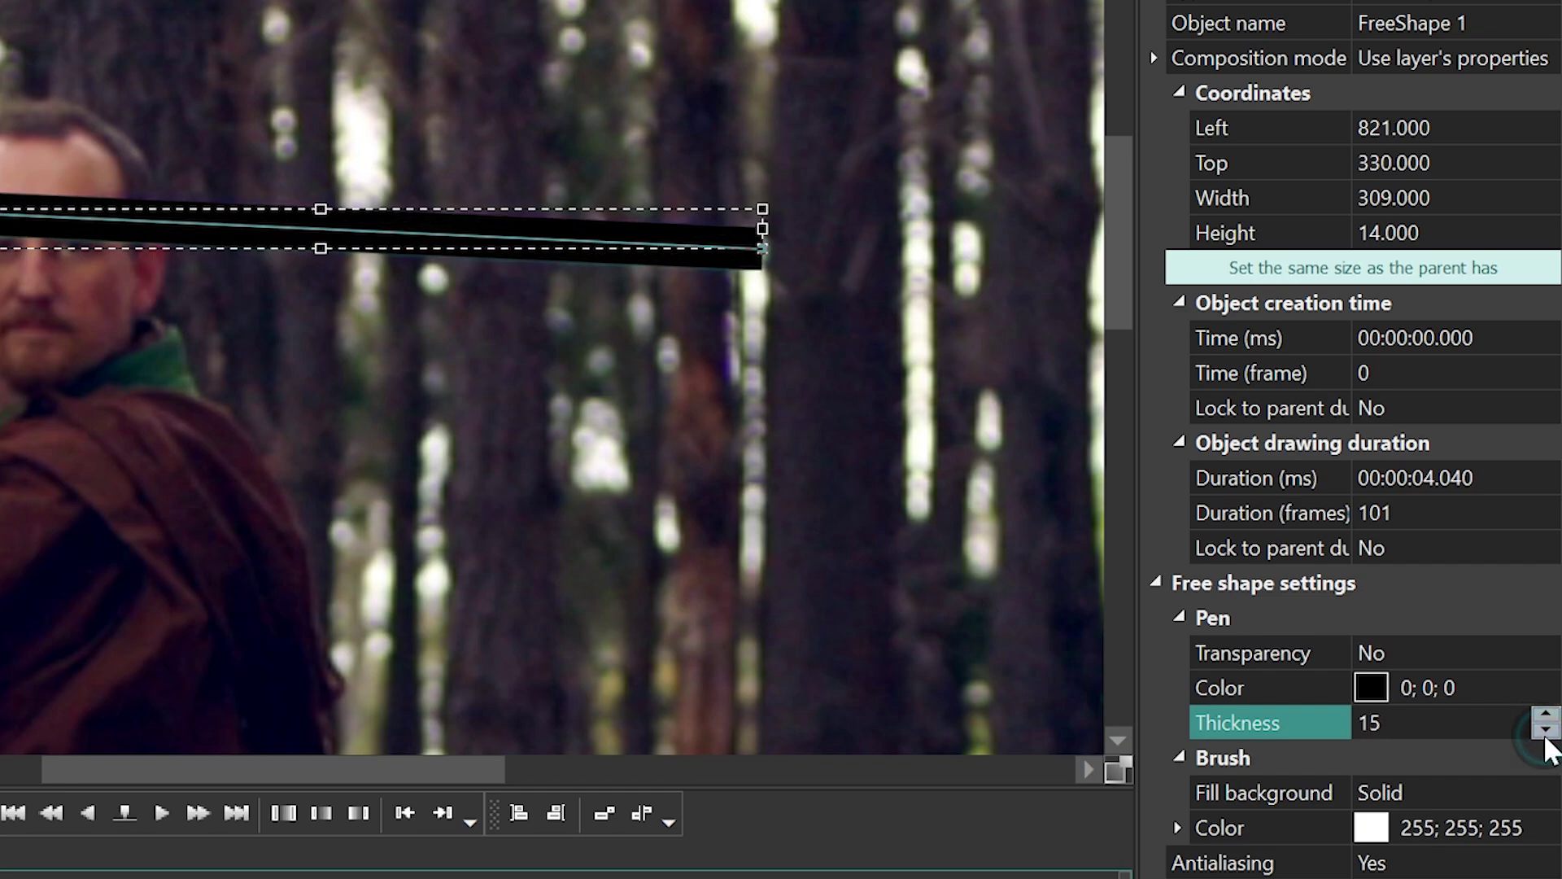
left_click(1370, 691)
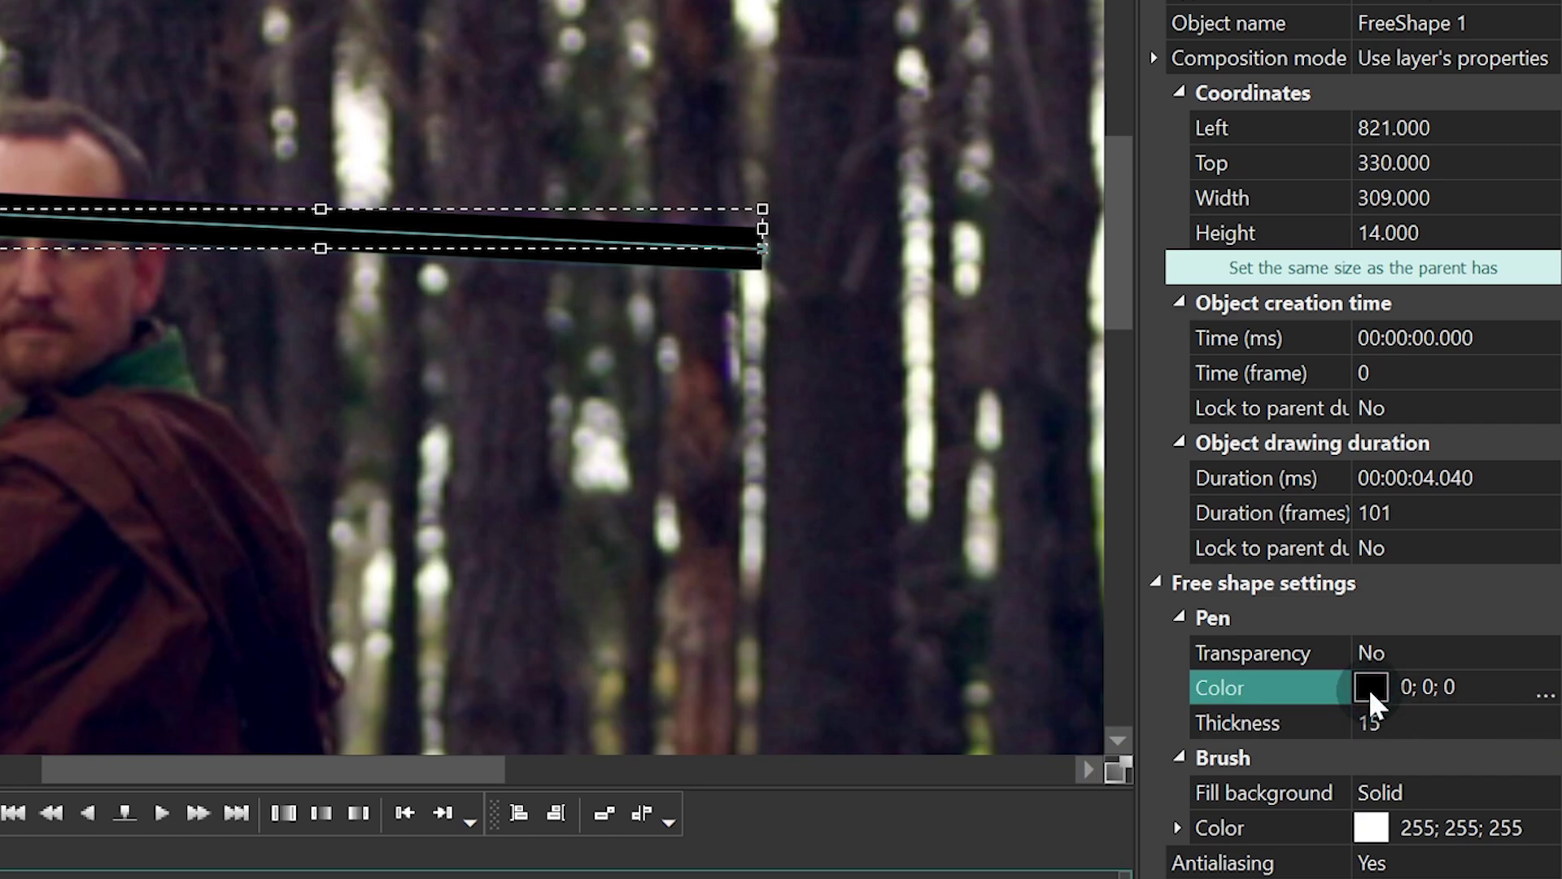
Set the blade's Pen Color to white and play the clip to preview it.
left_click(1533, 692)
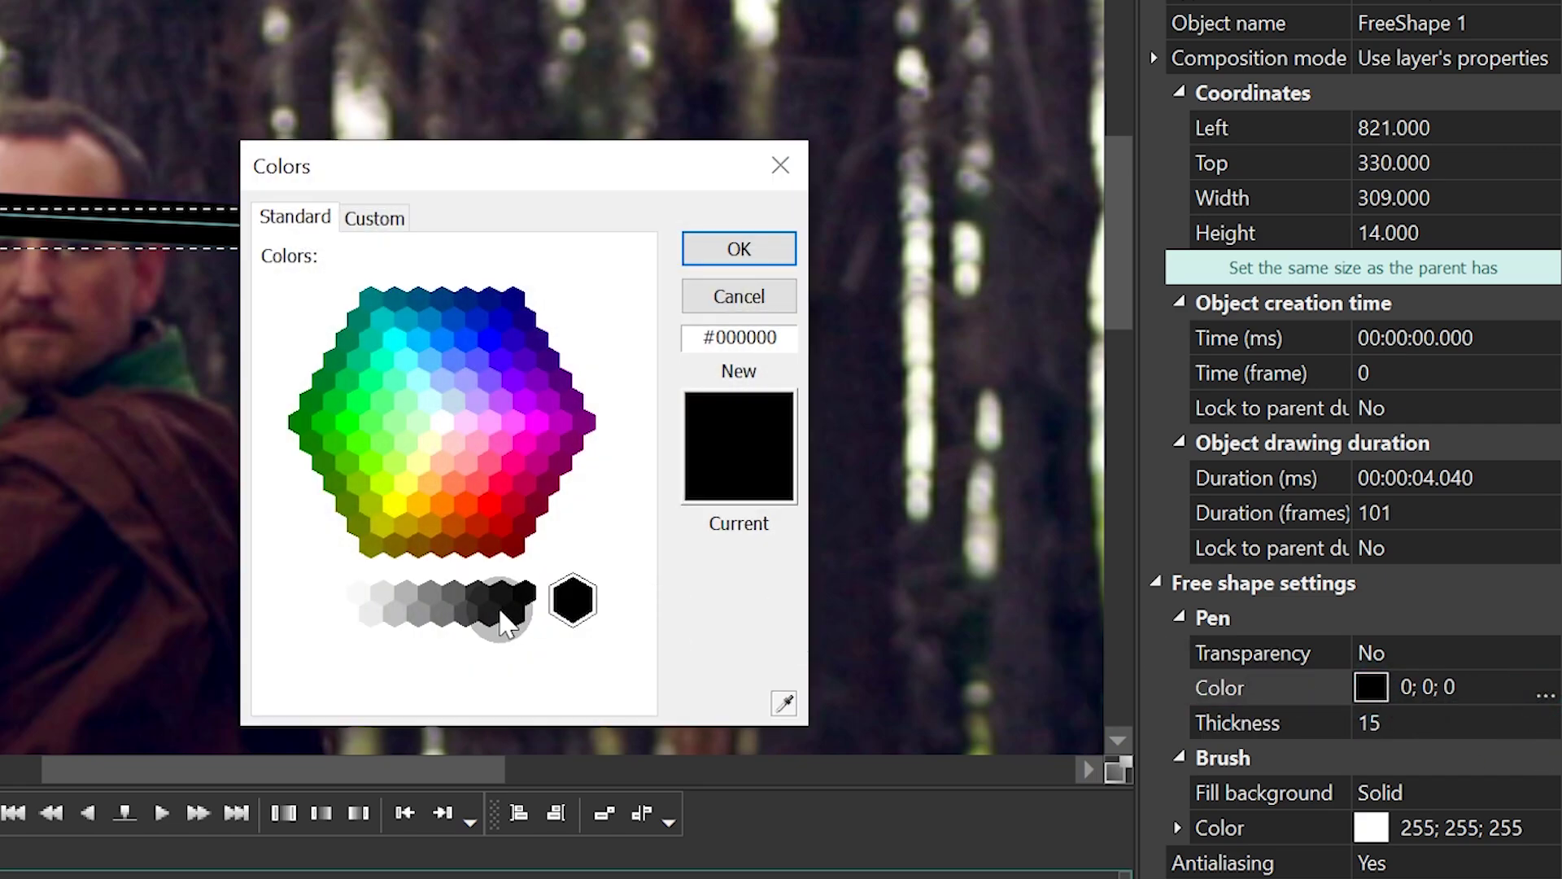
left_click(310, 599)
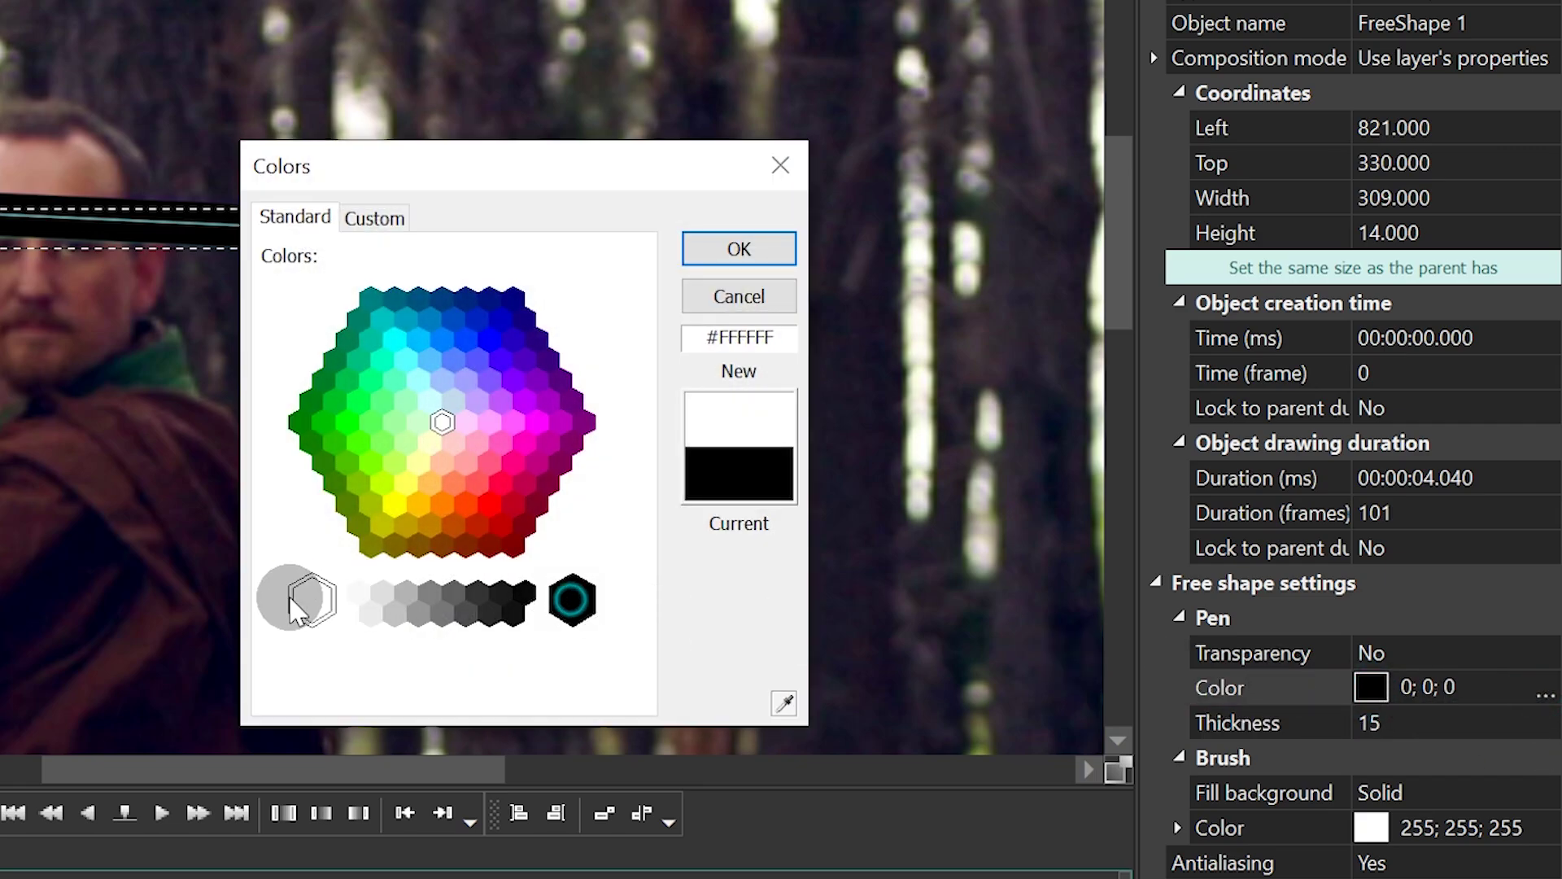
left_click(718, 261)
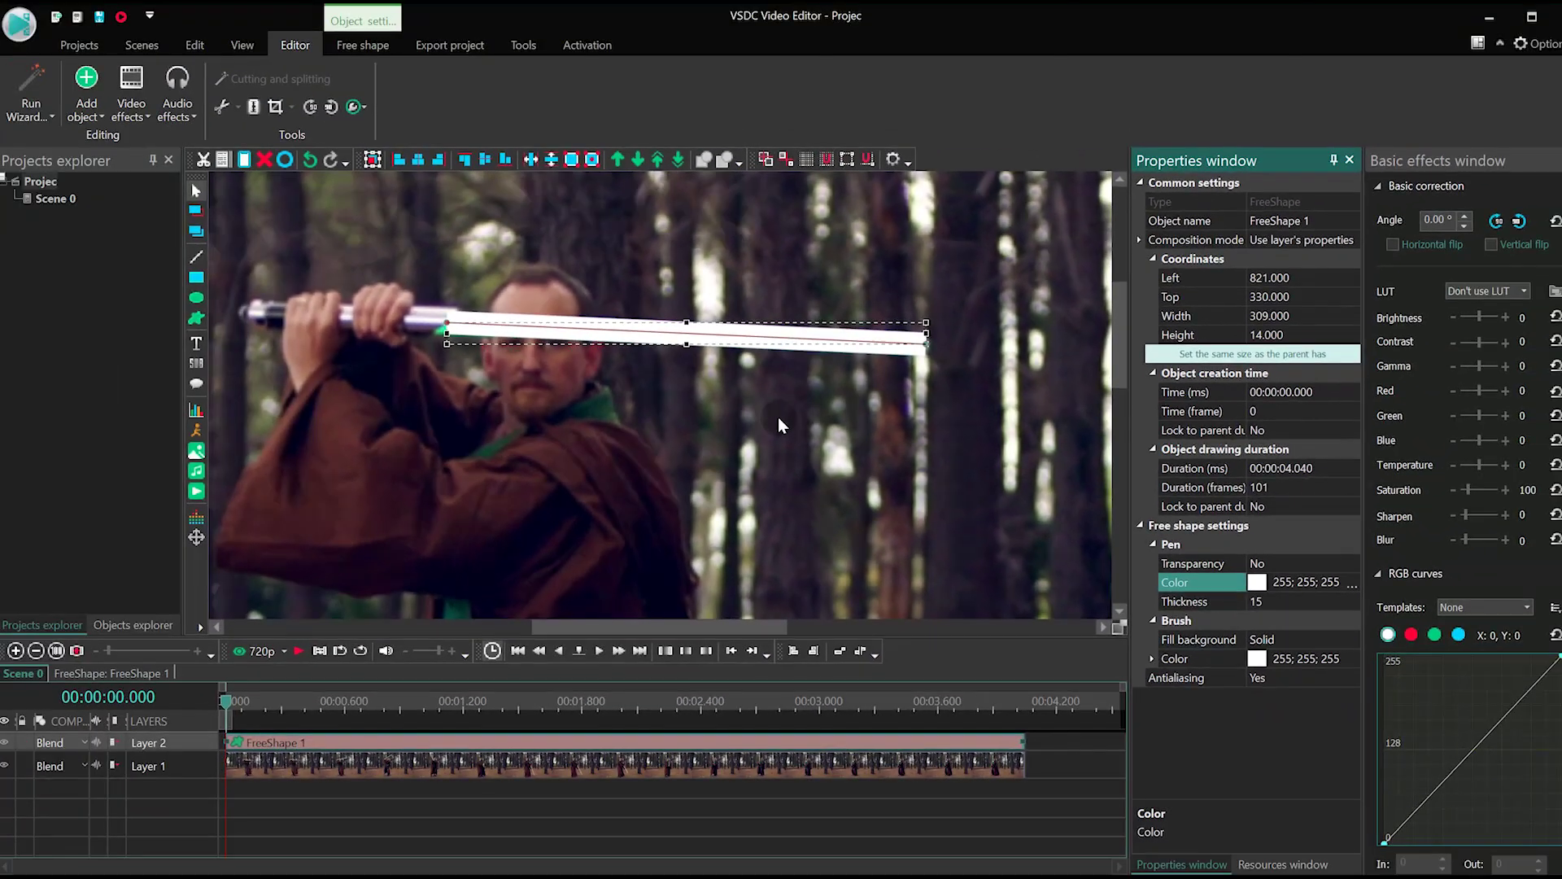
scroll(773, 421, "down", 2)
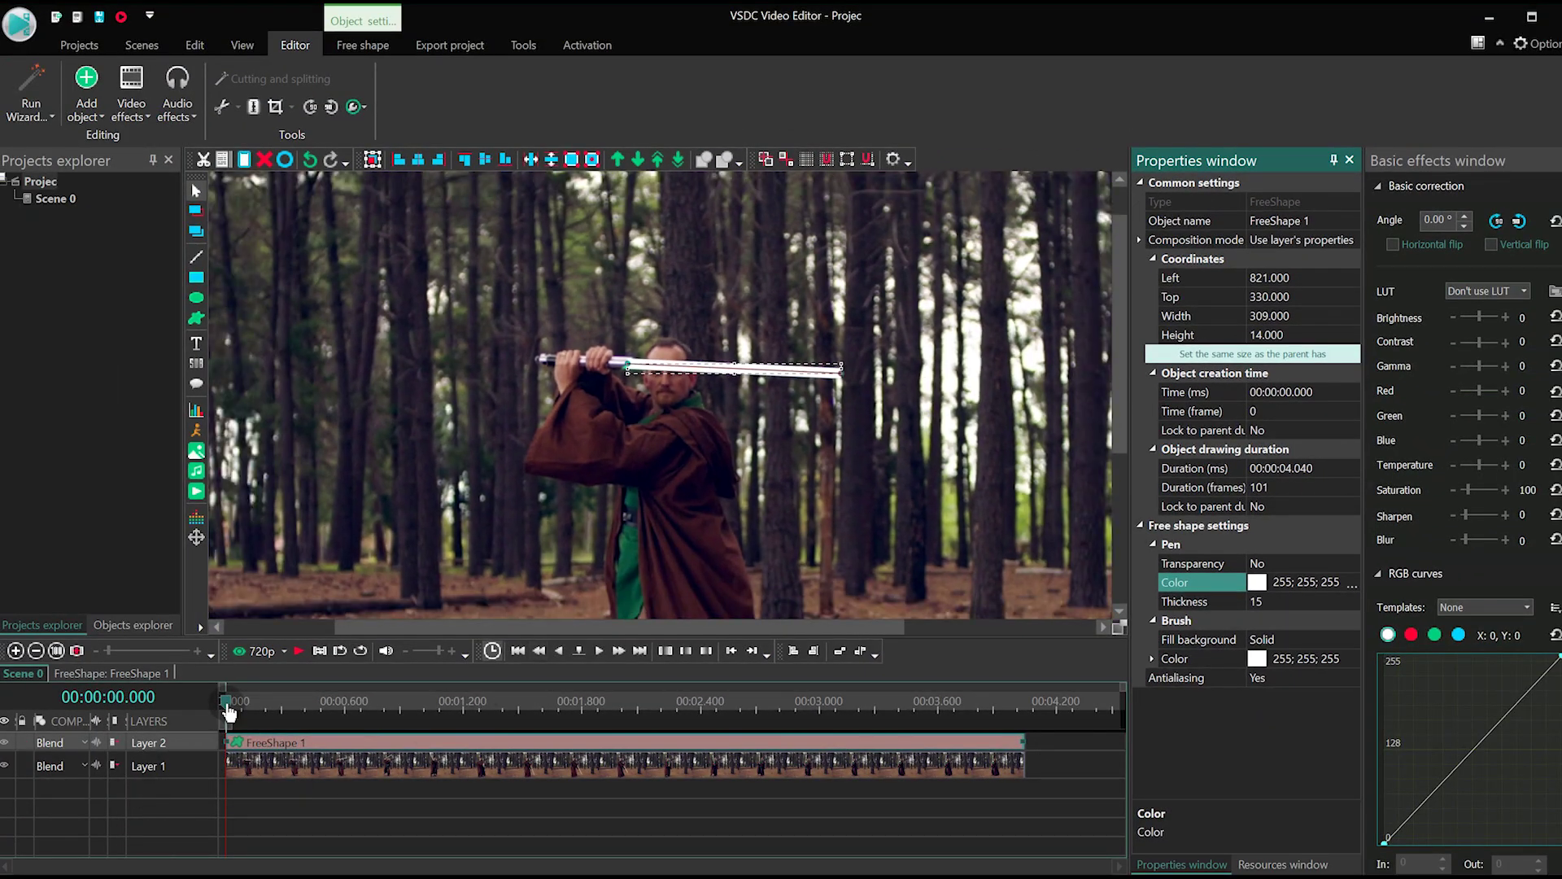
key("space")
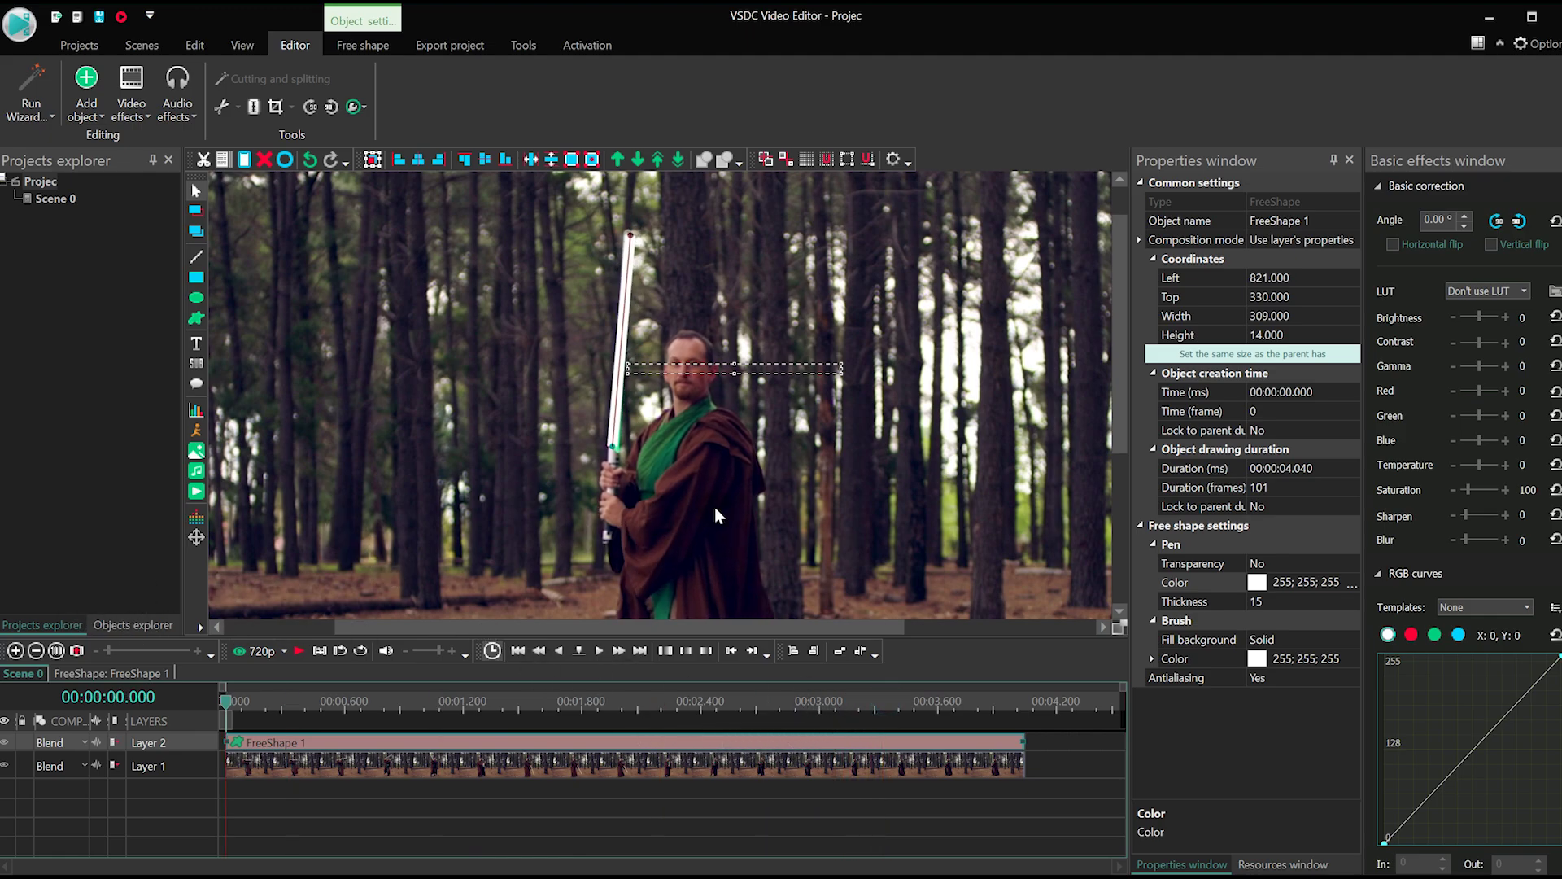
Add a Gaussian blur inside FreeShape 1 with blur level 10 and extended boundaries.
double_click(514, 743)
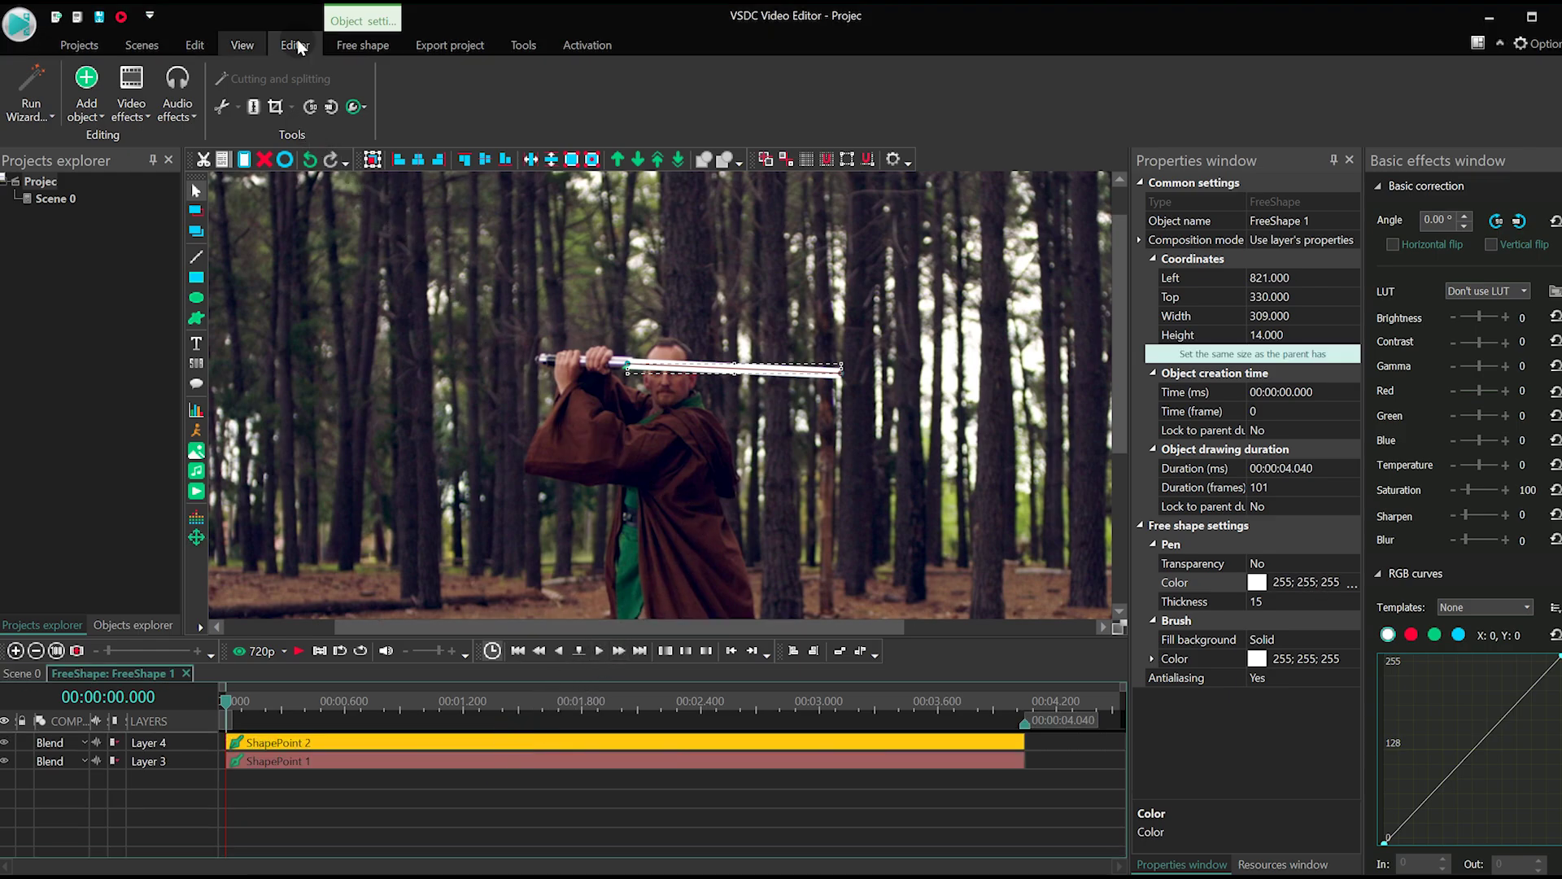
left_click(143, 106)
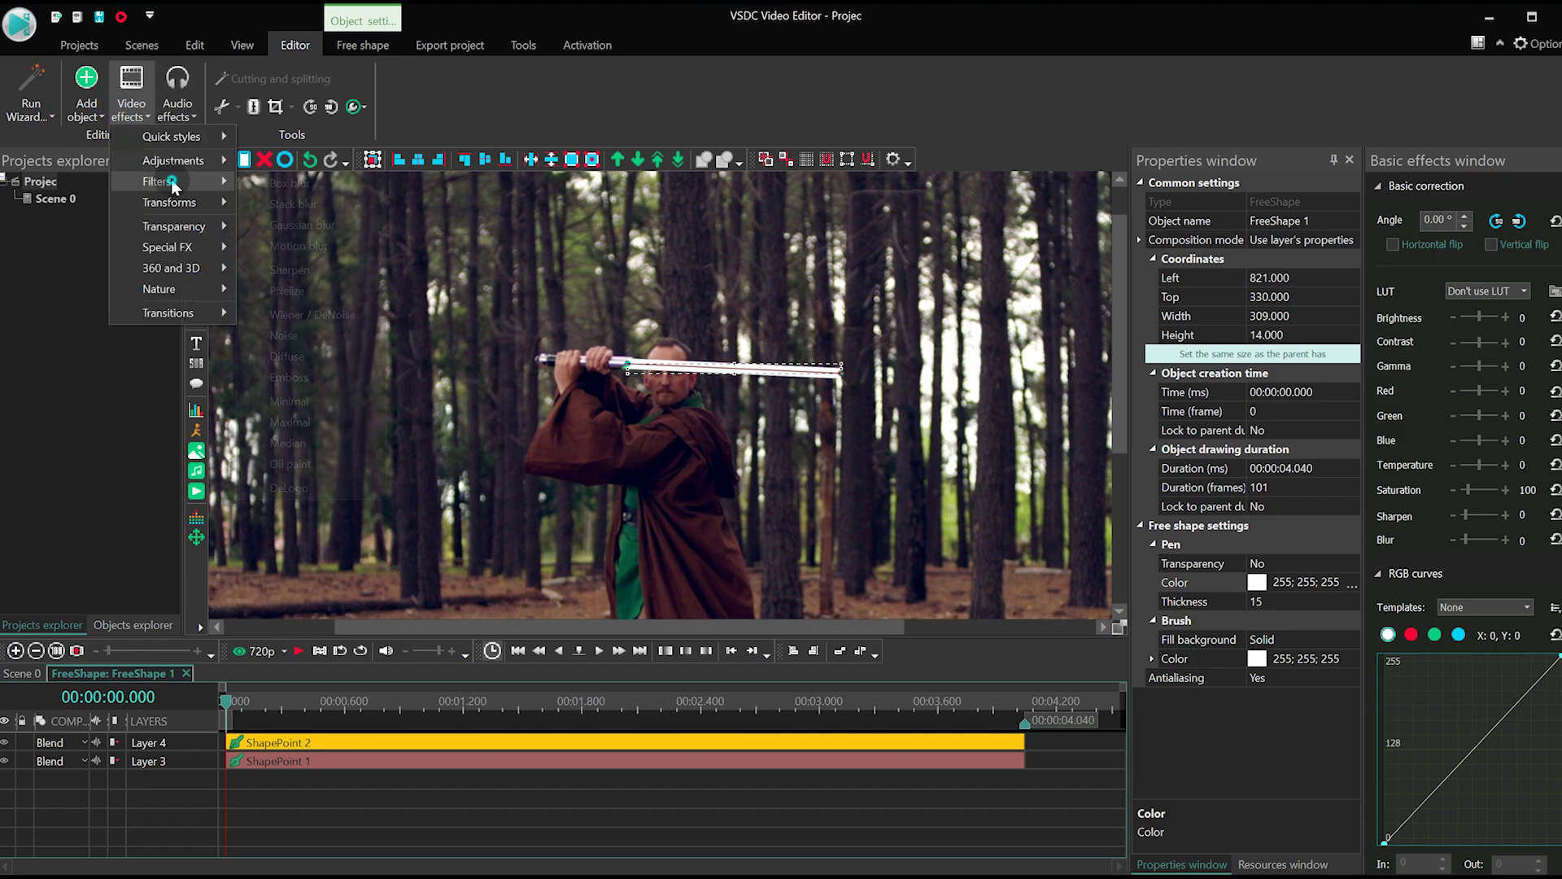
mouse_move(156, 181)
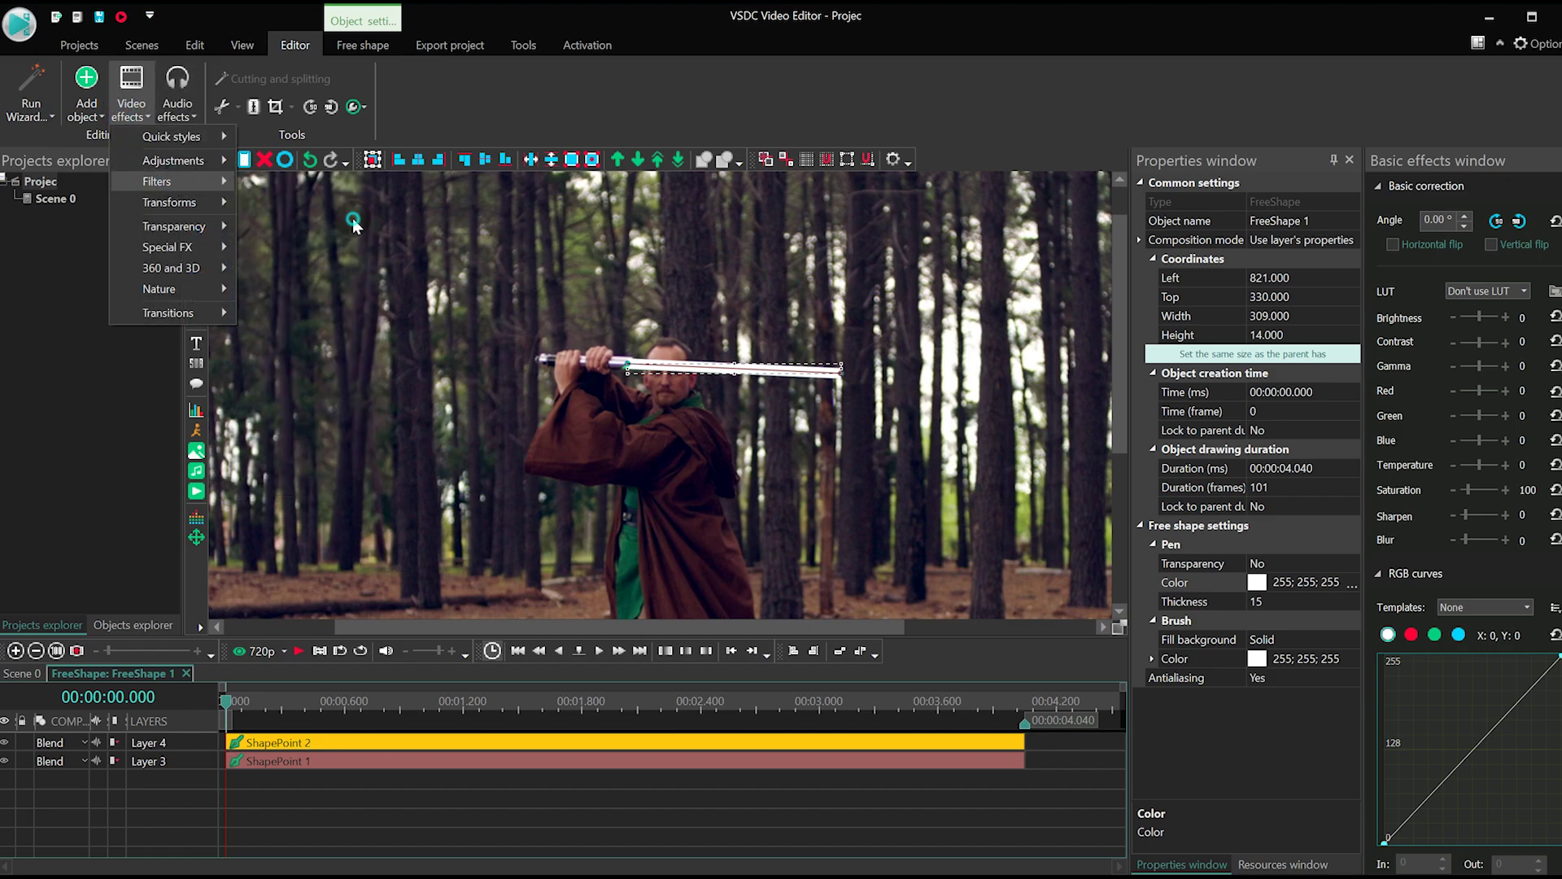
left_click(353, 218)
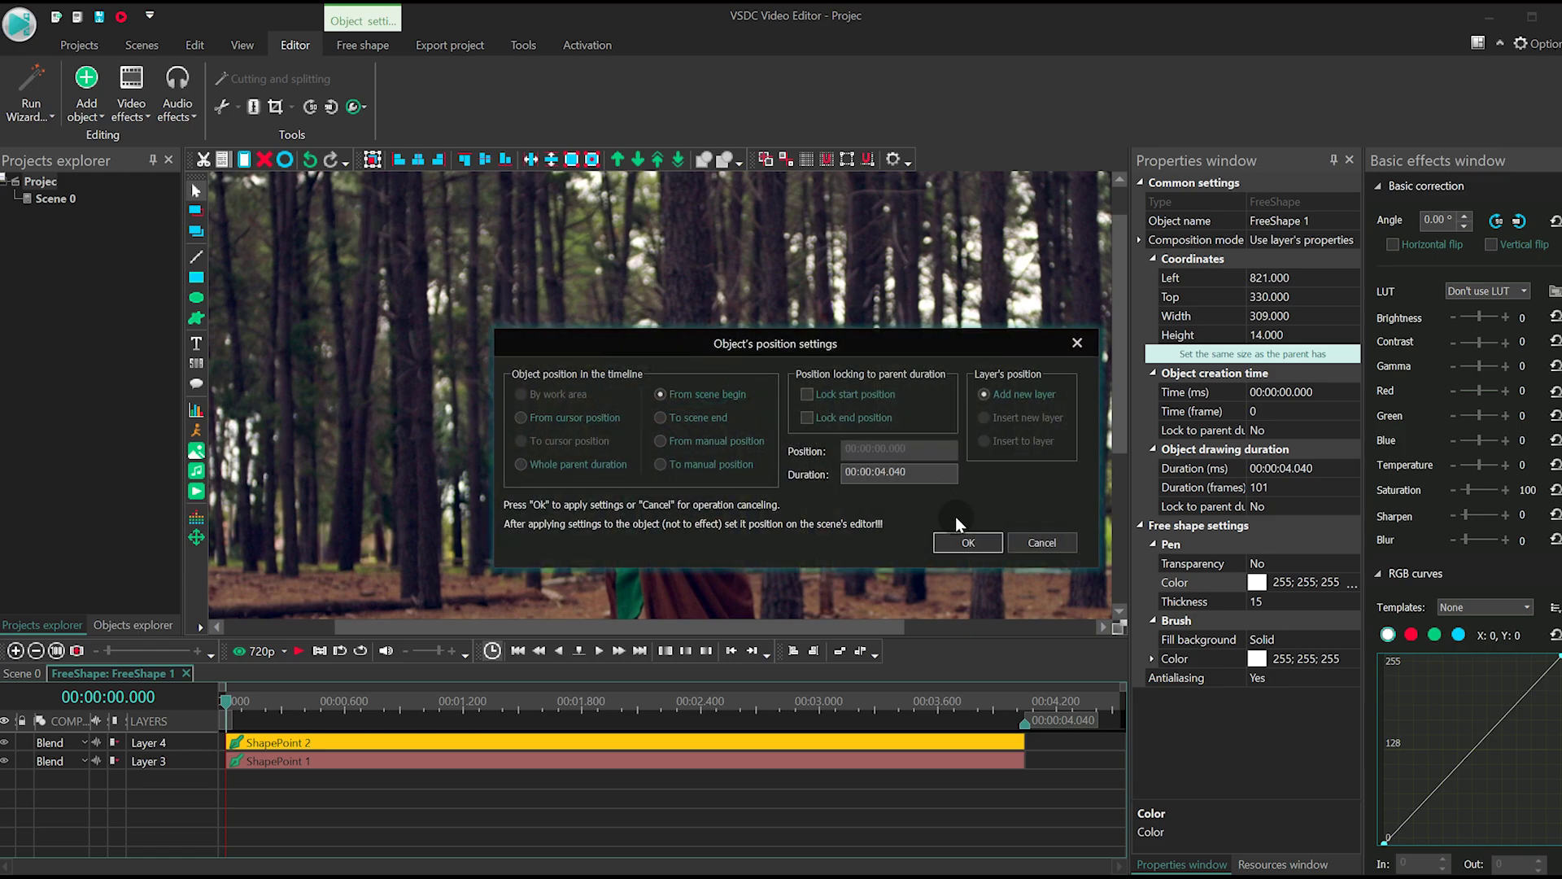
left_click(971, 541)
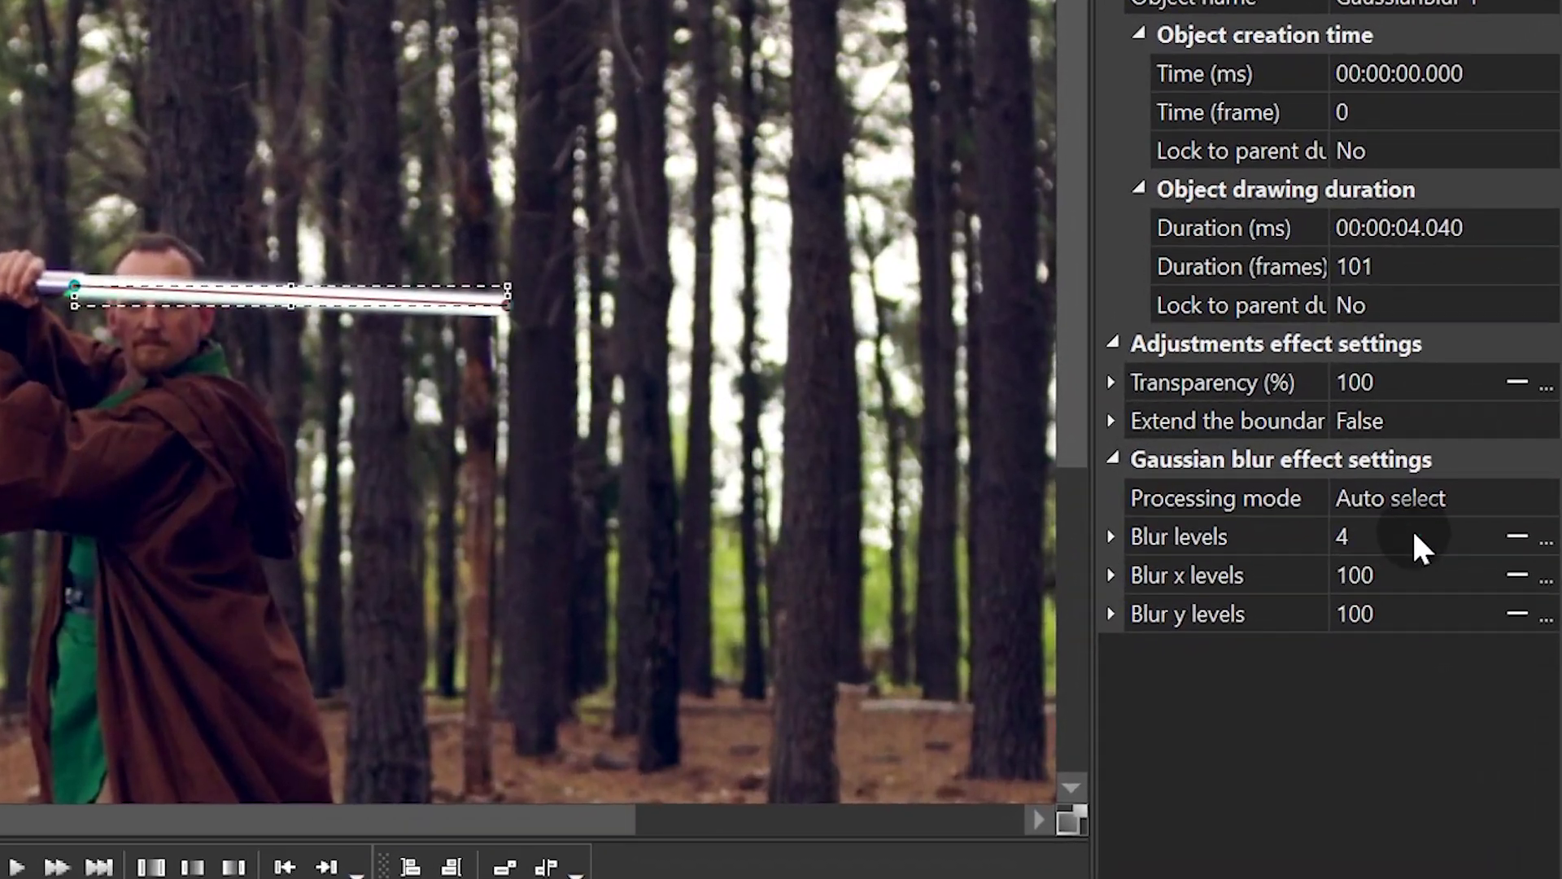
left_click(1288, 487)
type("10")
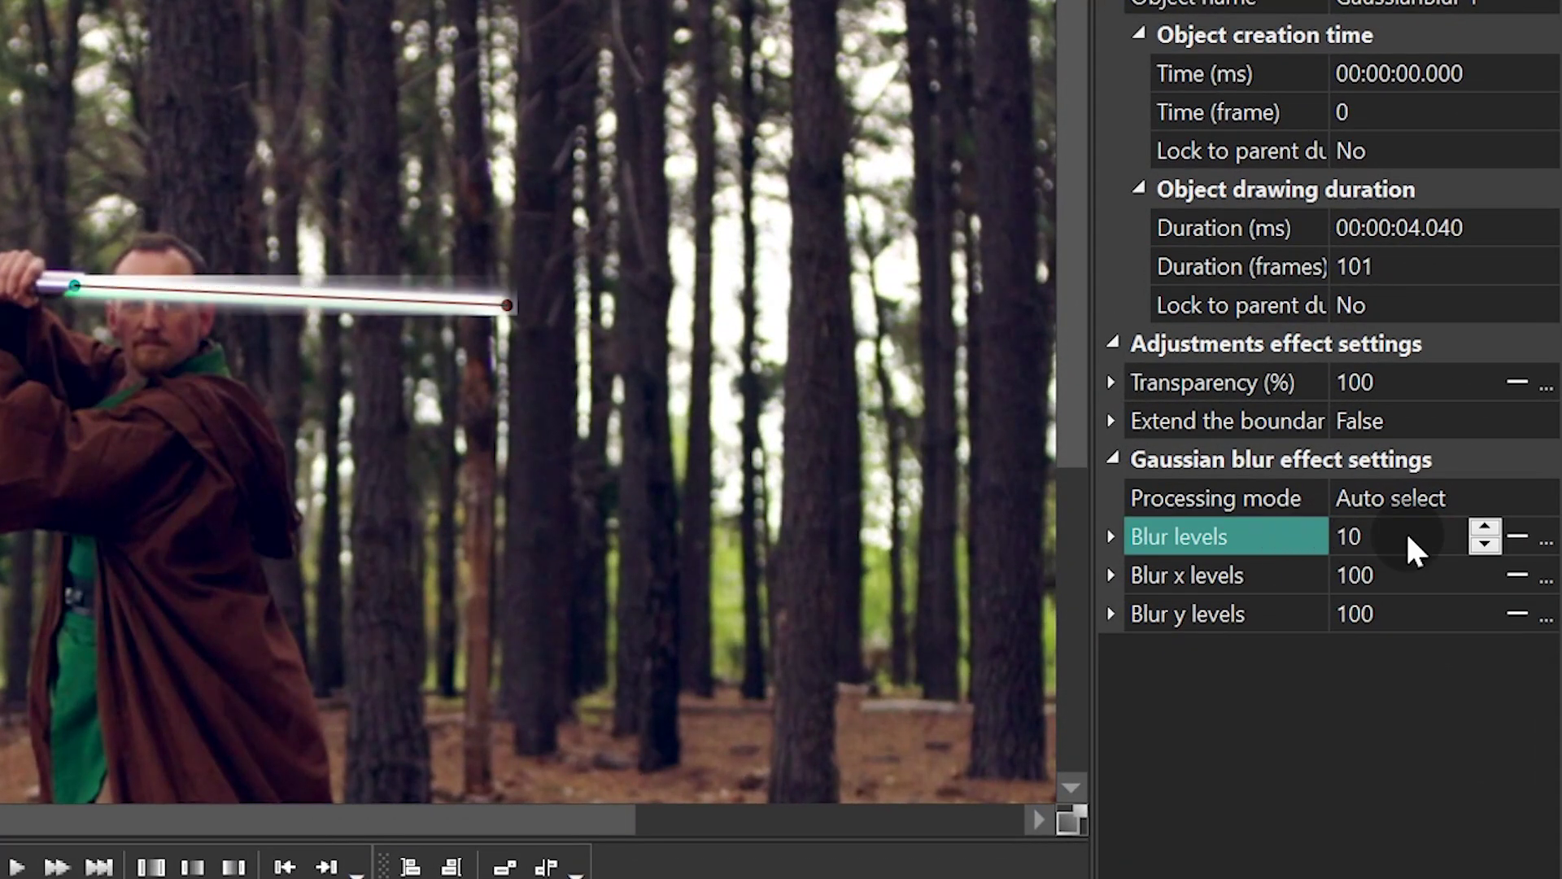
double_click(1489, 421)
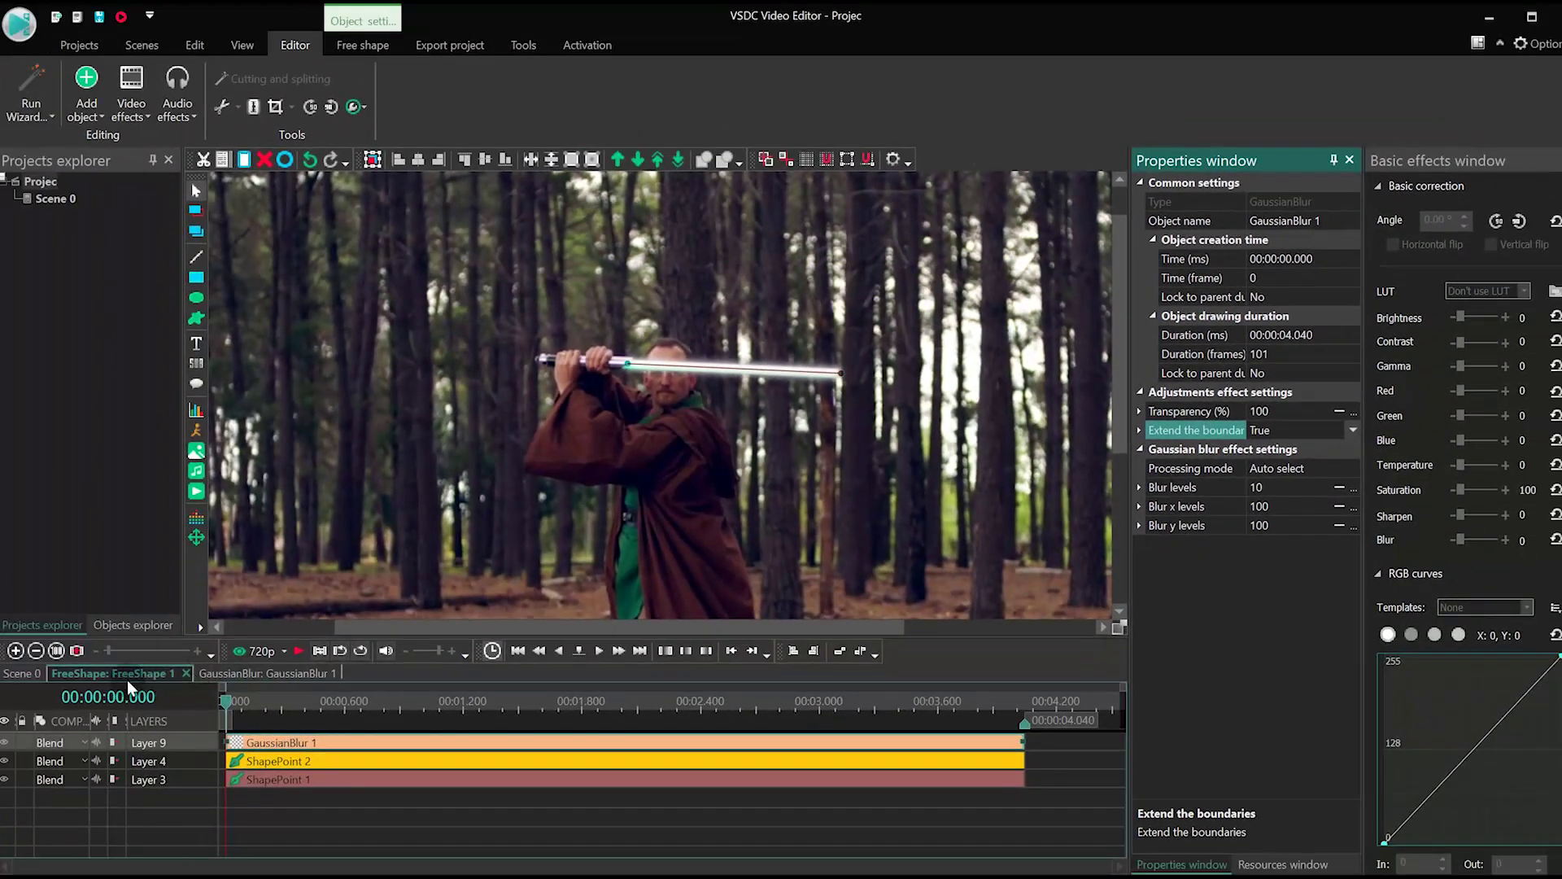
left_click(33, 676)
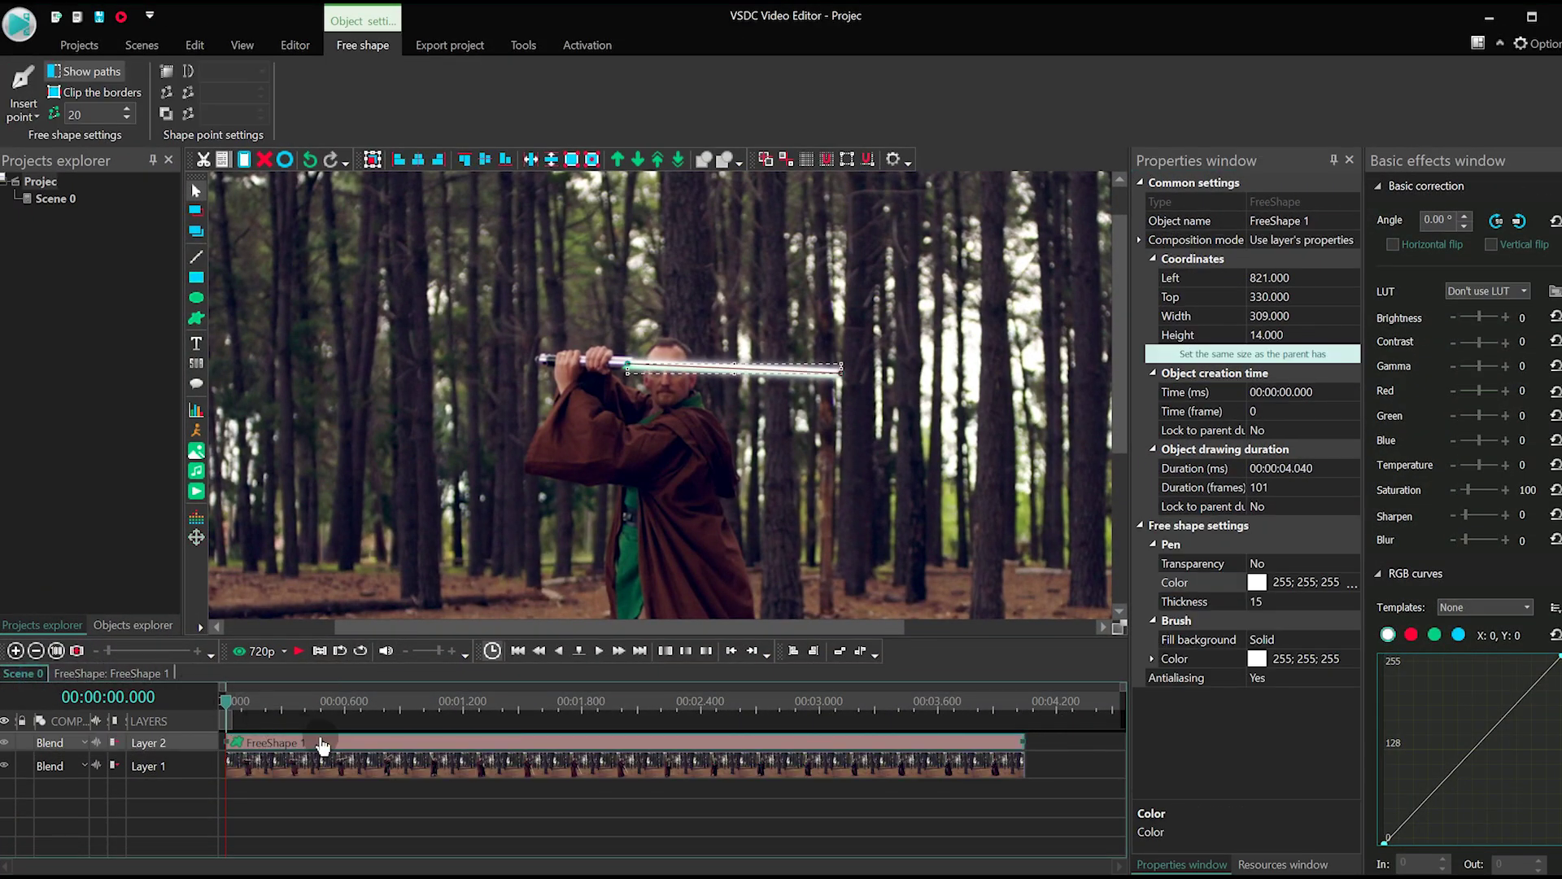
Make the shape a parent-sized sprite: not a container, effects shown, no background fill.
right_click(789, 375)
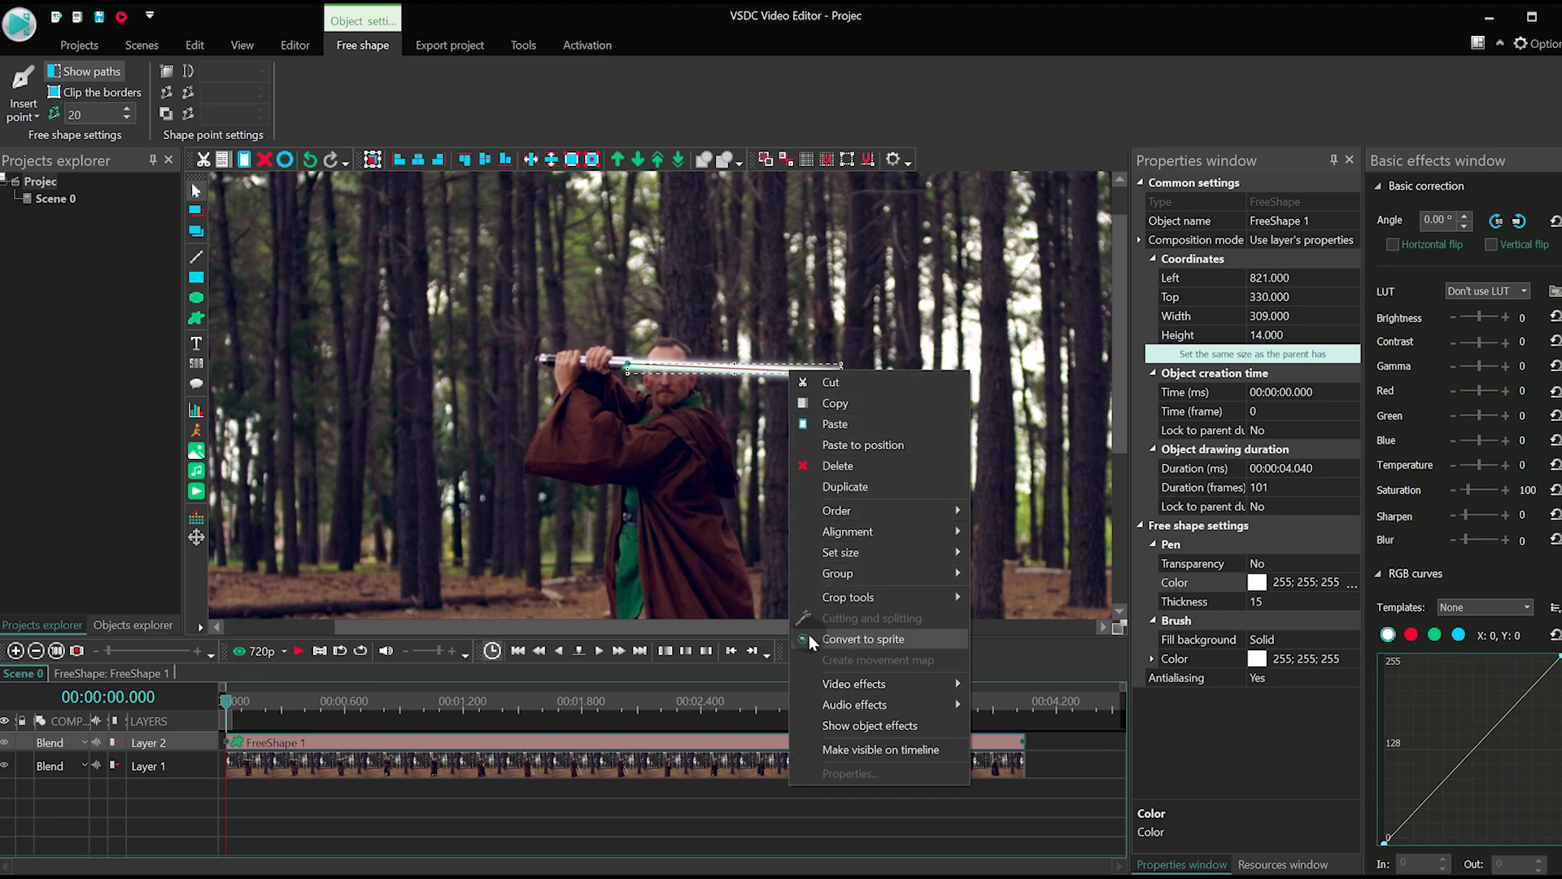
left_click(937, 636)
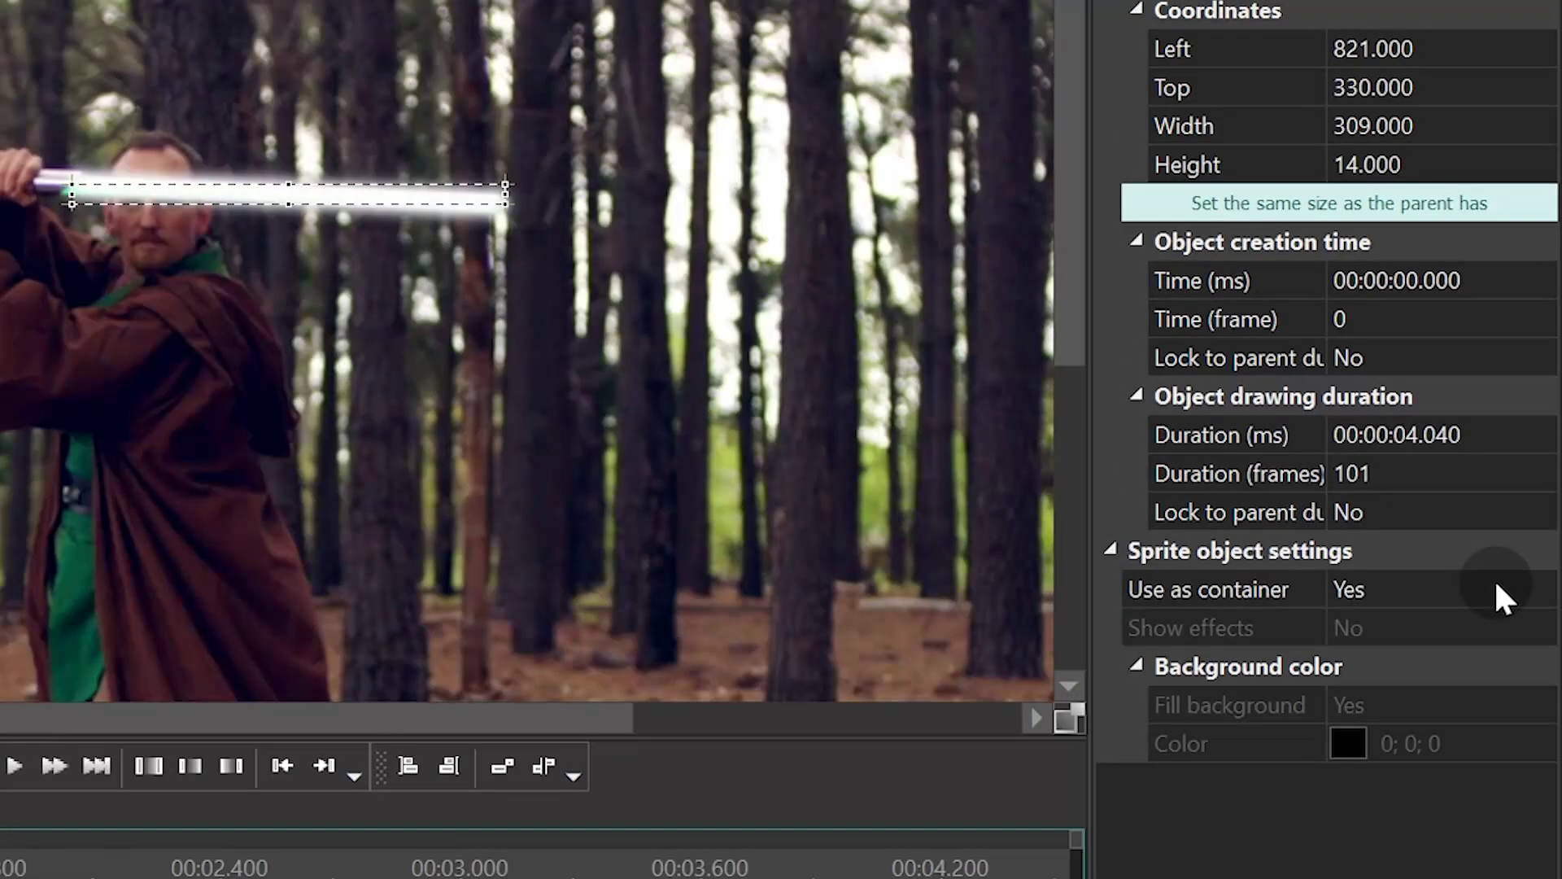
left_click(1492, 581)
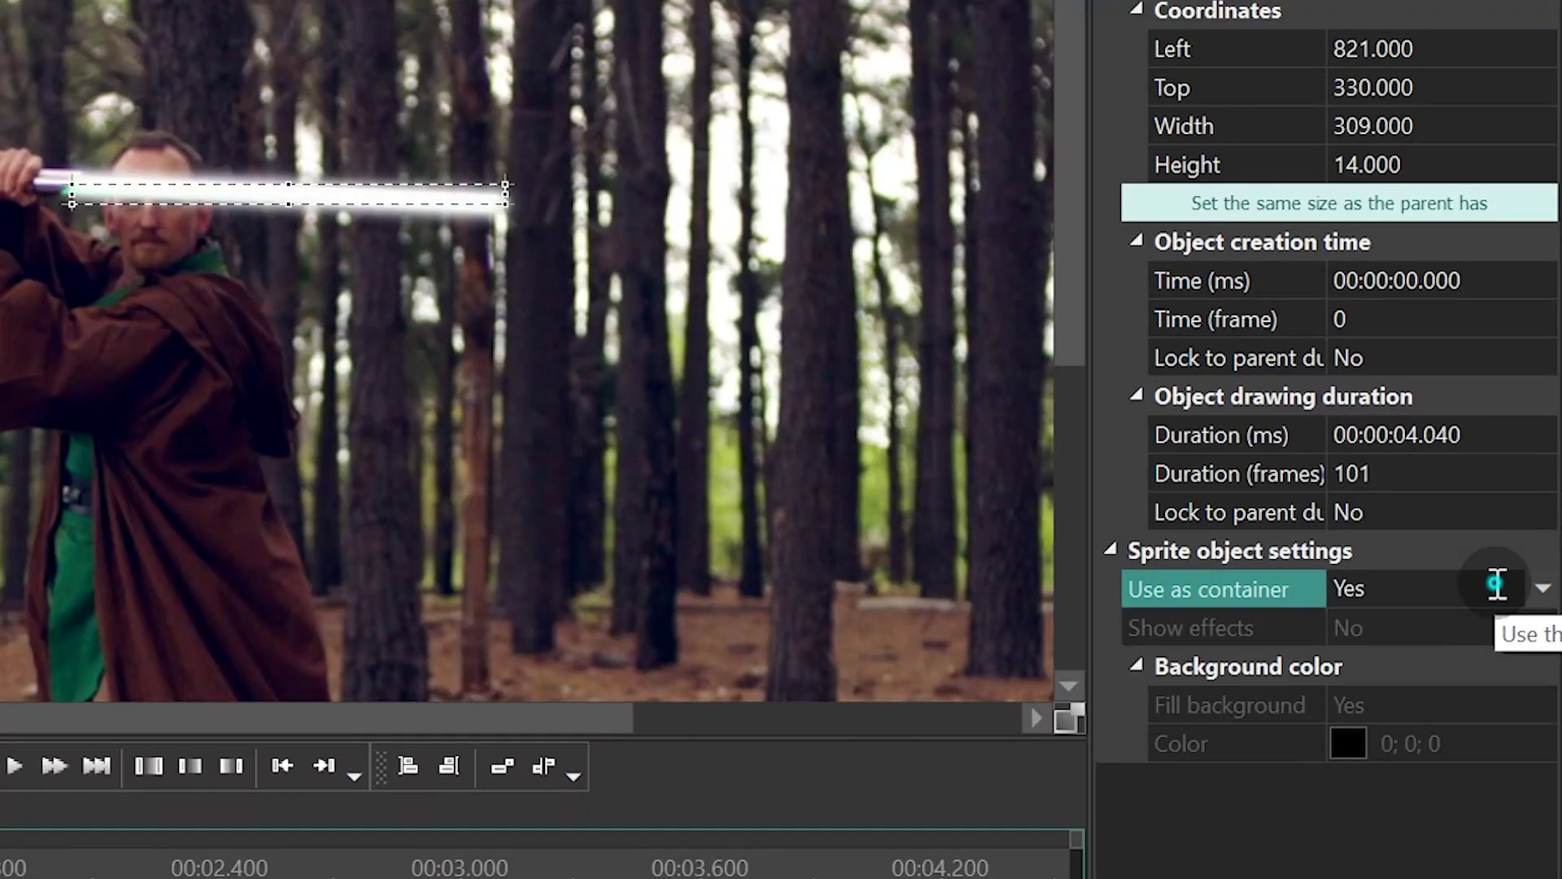
left_click(1488, 630)
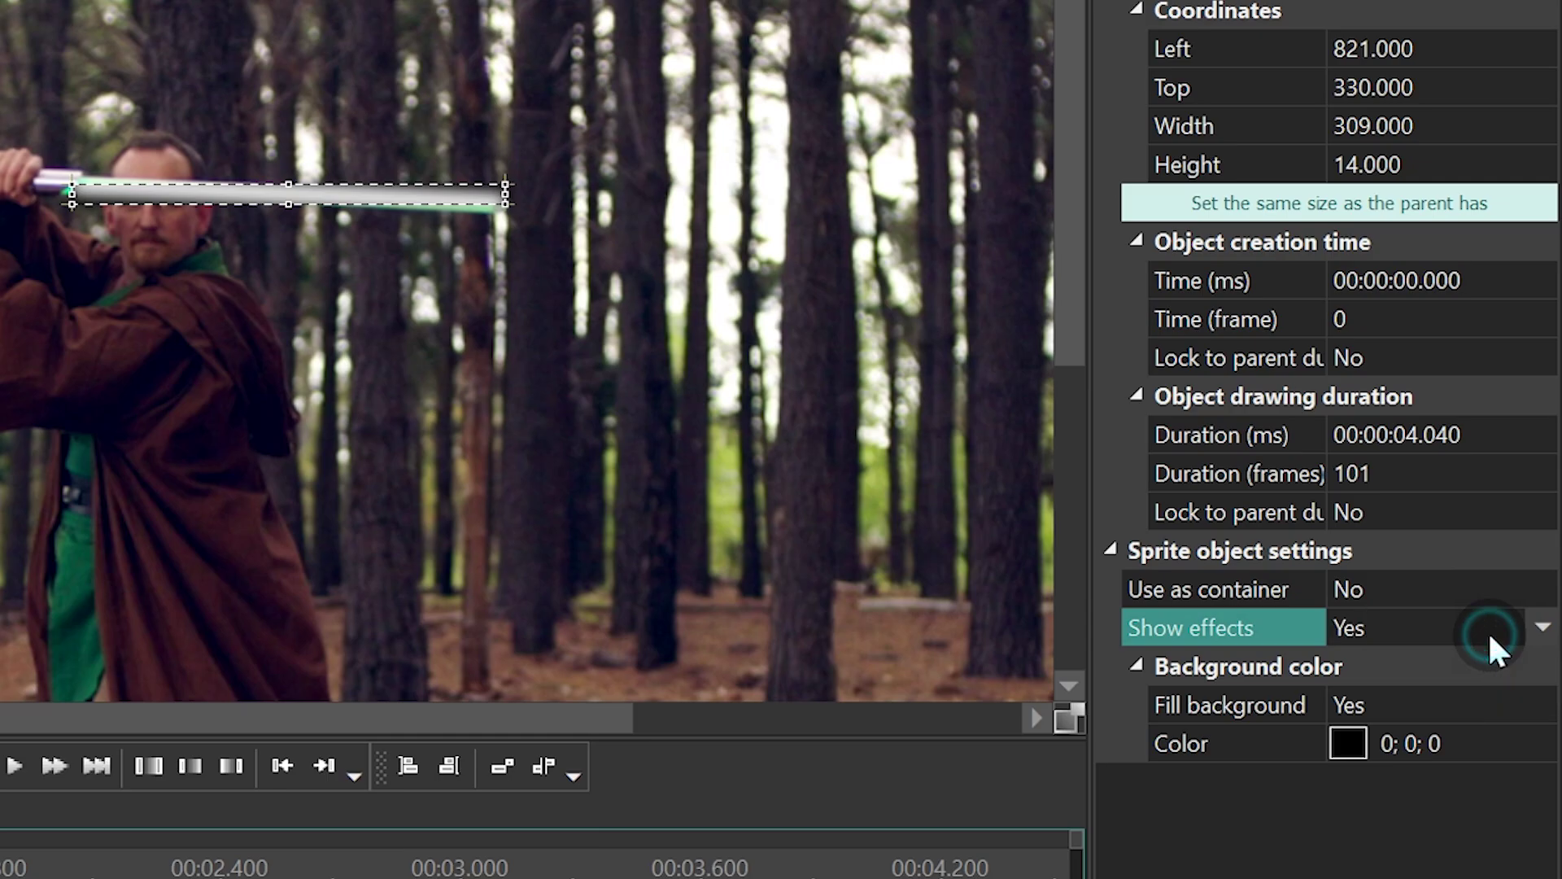
left_click(1469, 693)
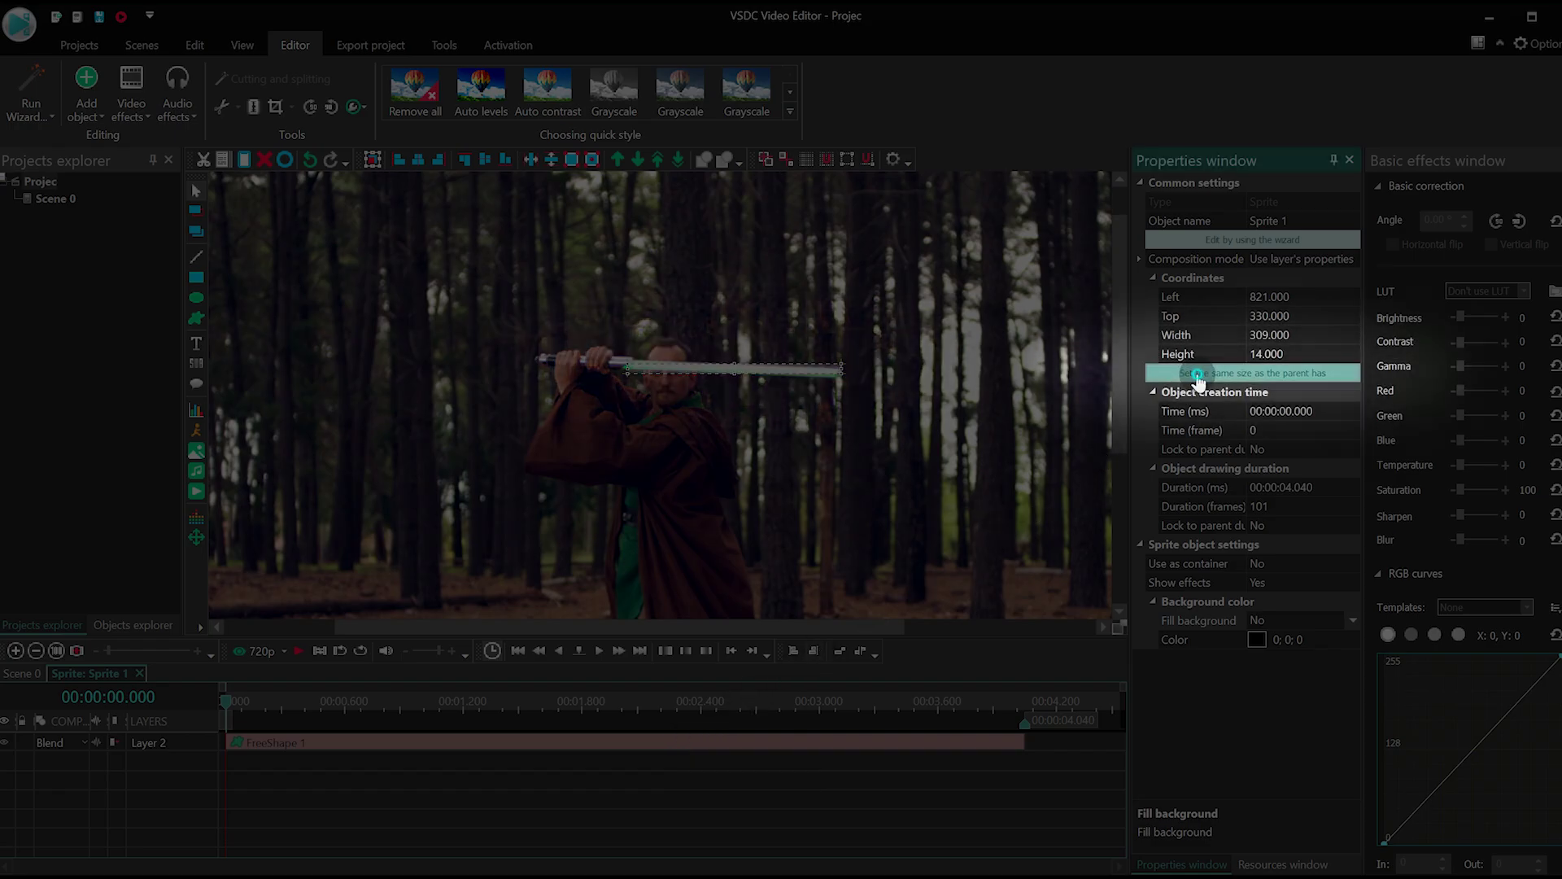
left_click(1181, 377)
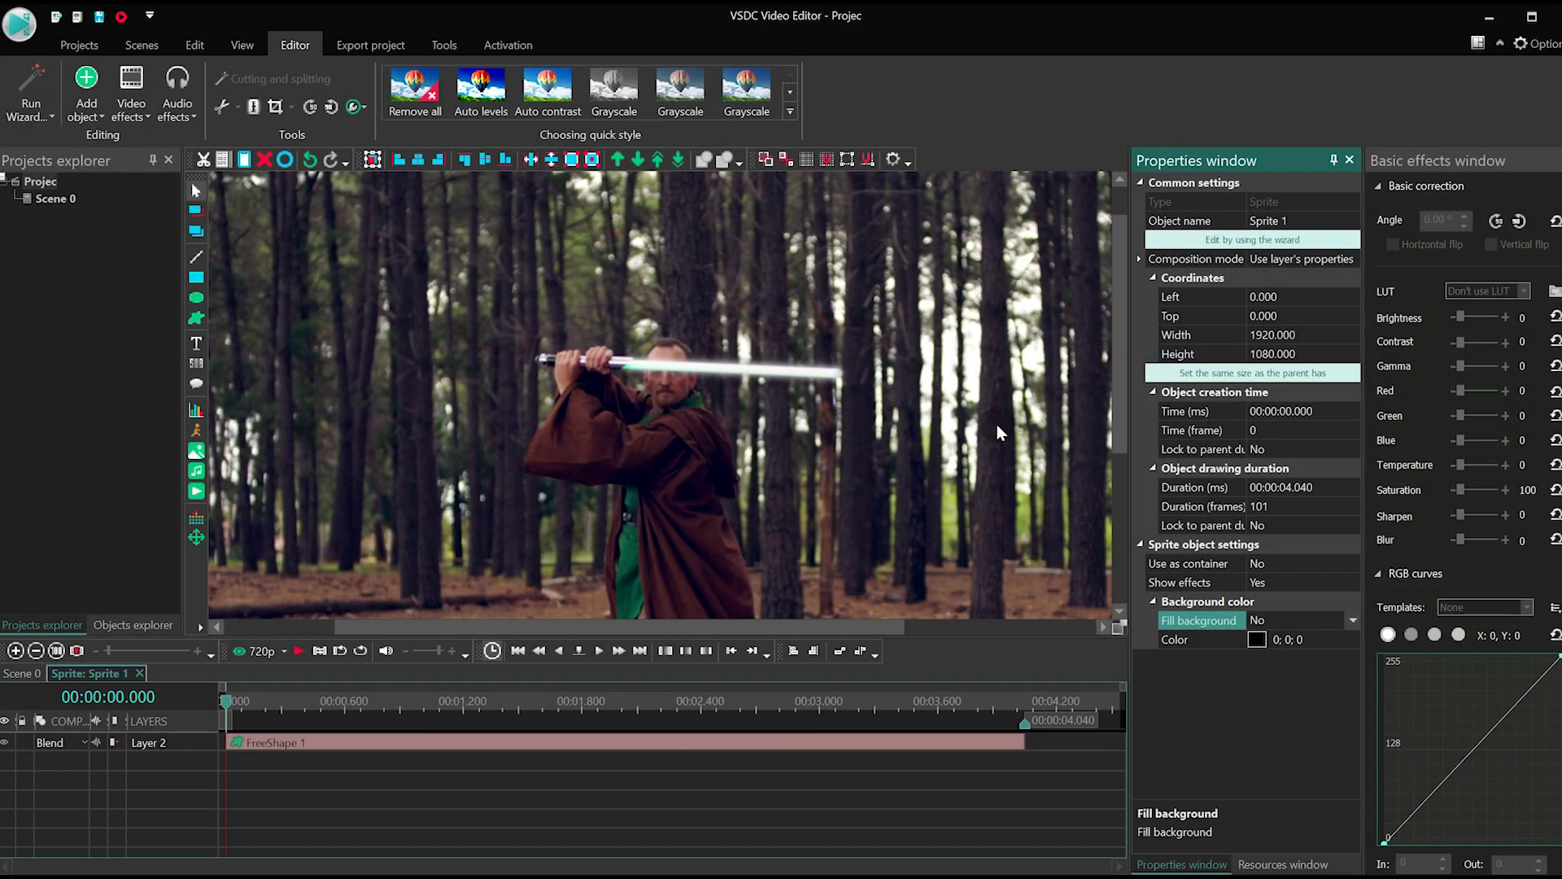
Duplicate the FreeShape 1 blade shape twice to make three blade layers.
double_click(511, 746)
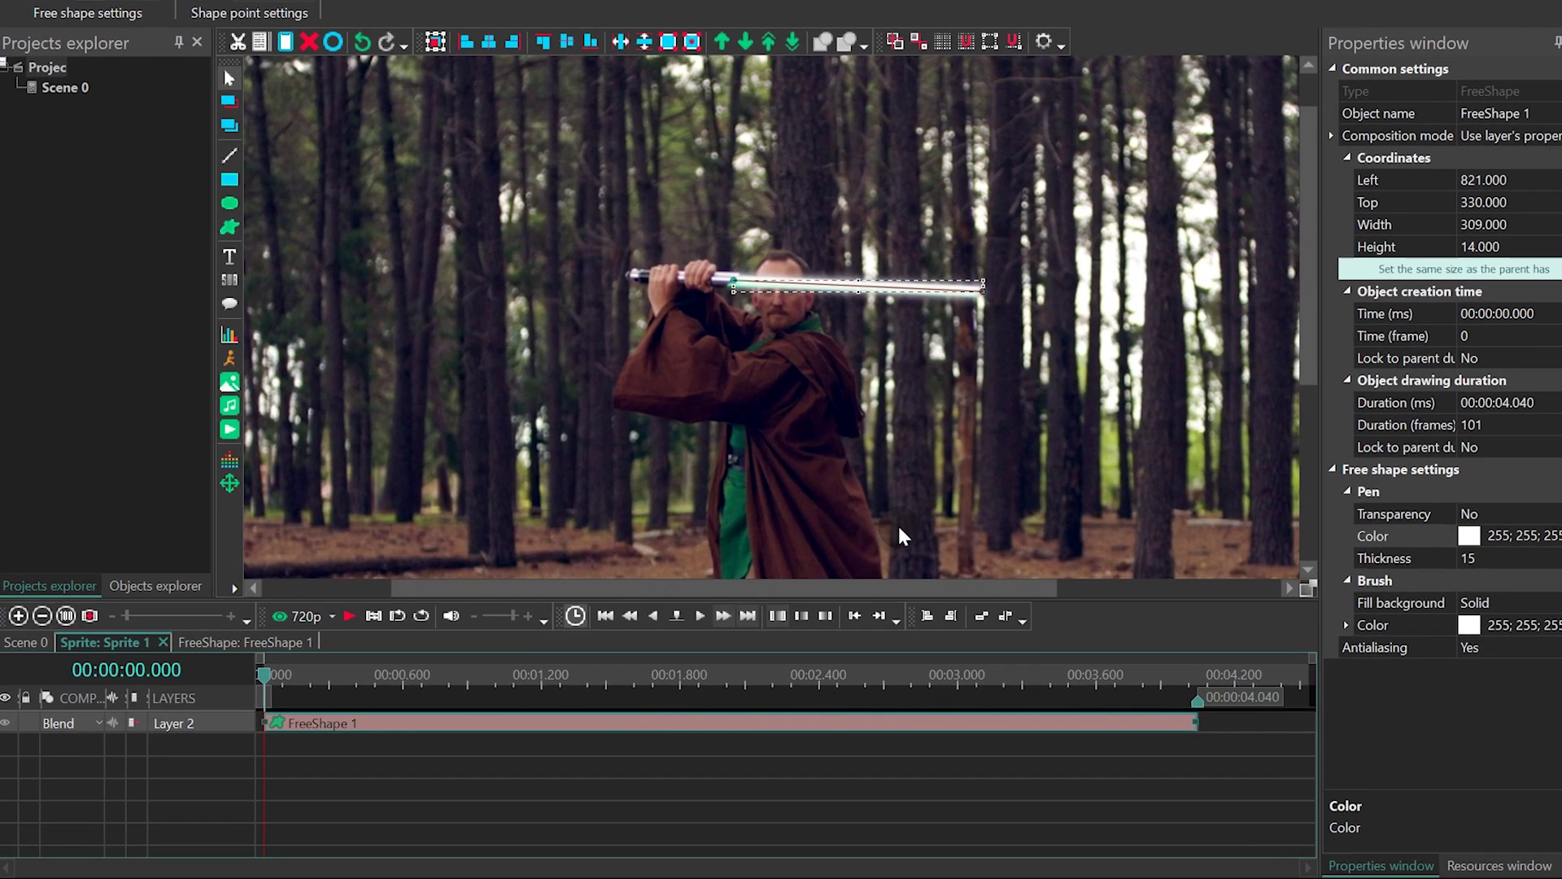
key("ctrl+v")
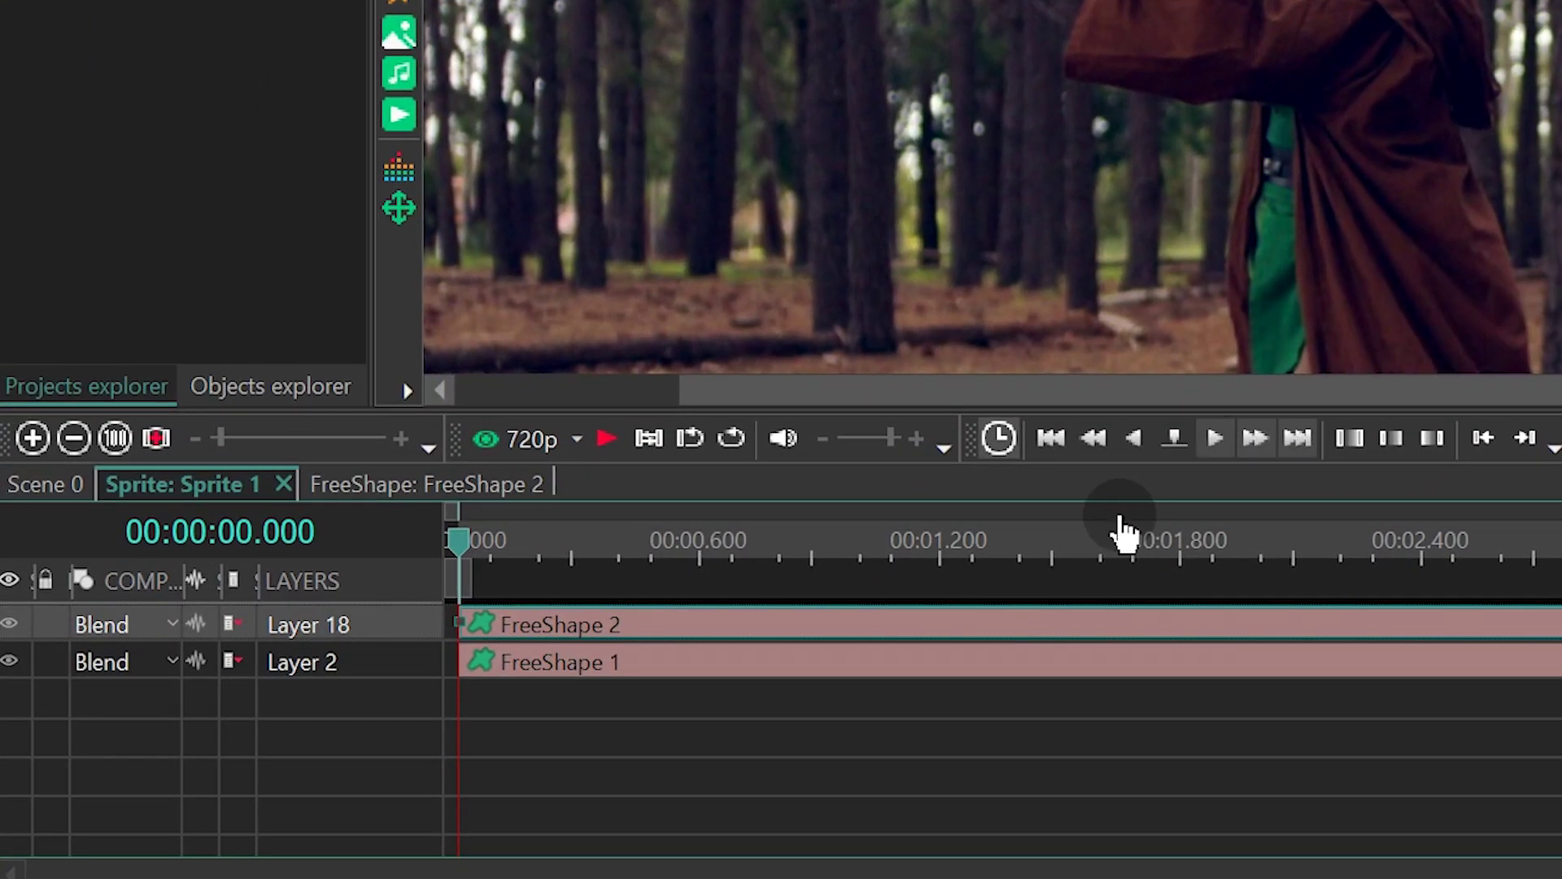
key("ctrl+v")
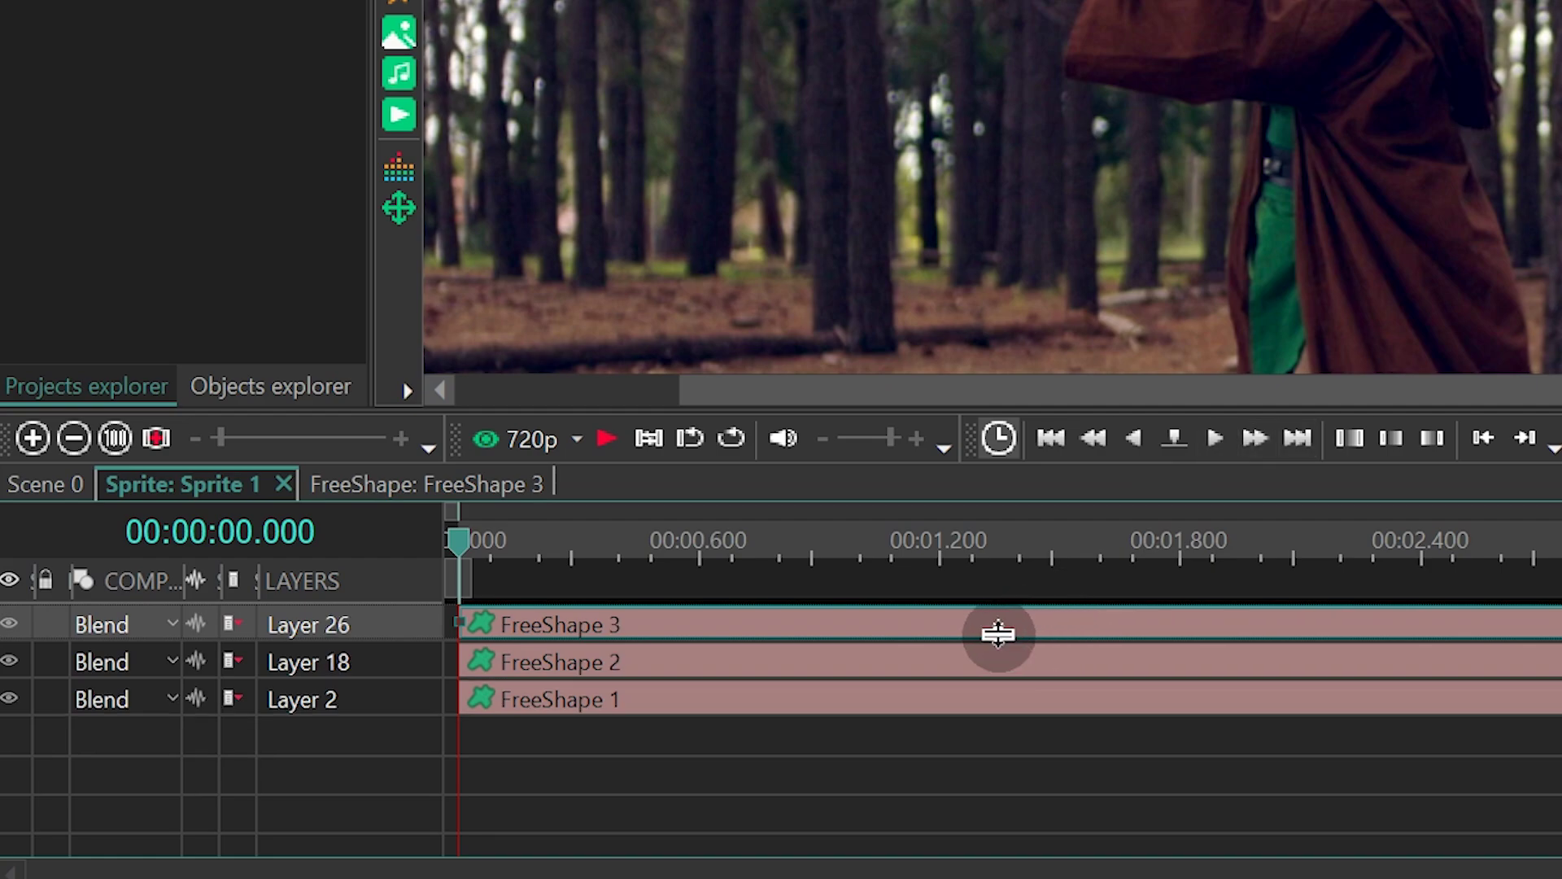
Rename the three layers White 1, White 2 and Green 1, then move Green 1 below White 1.
left_click(339, 700)
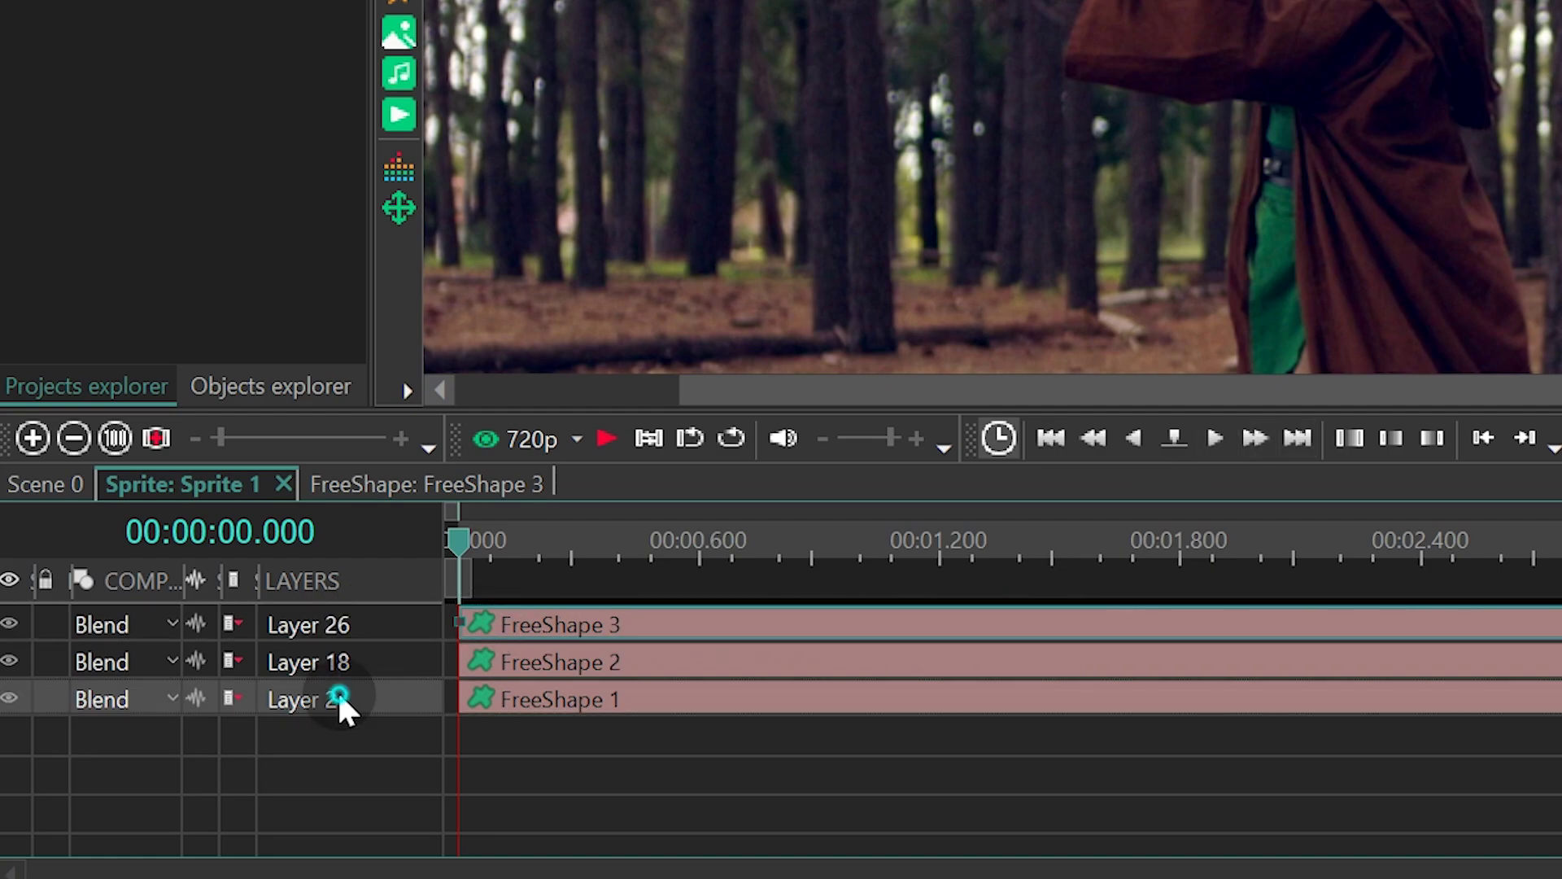
double_click(339, 699)
type("White 1")
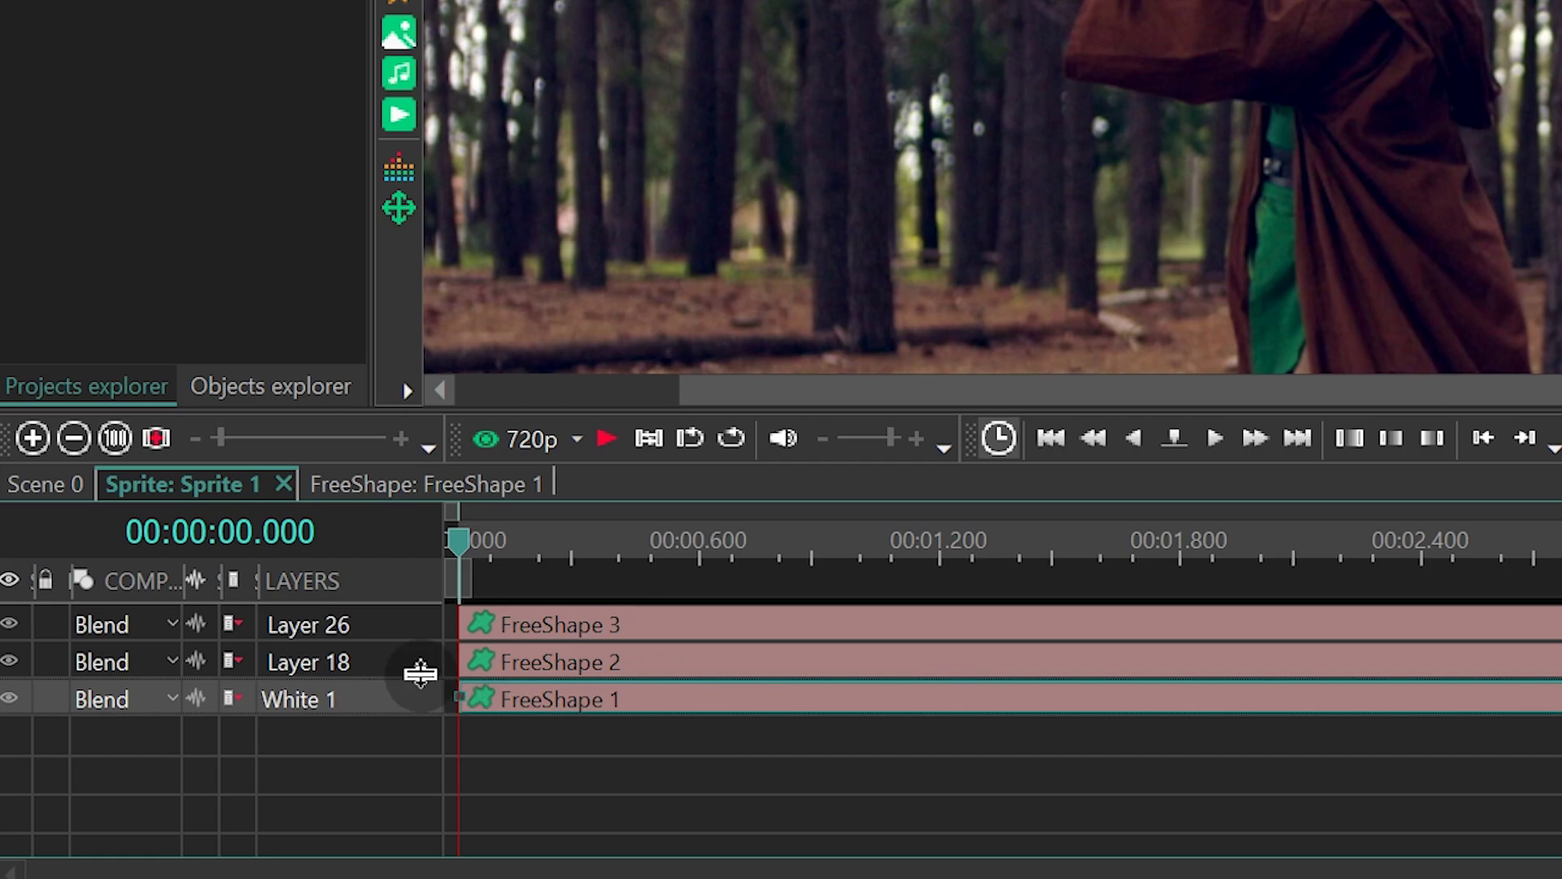
left_click(313, 663)
type("Whi")
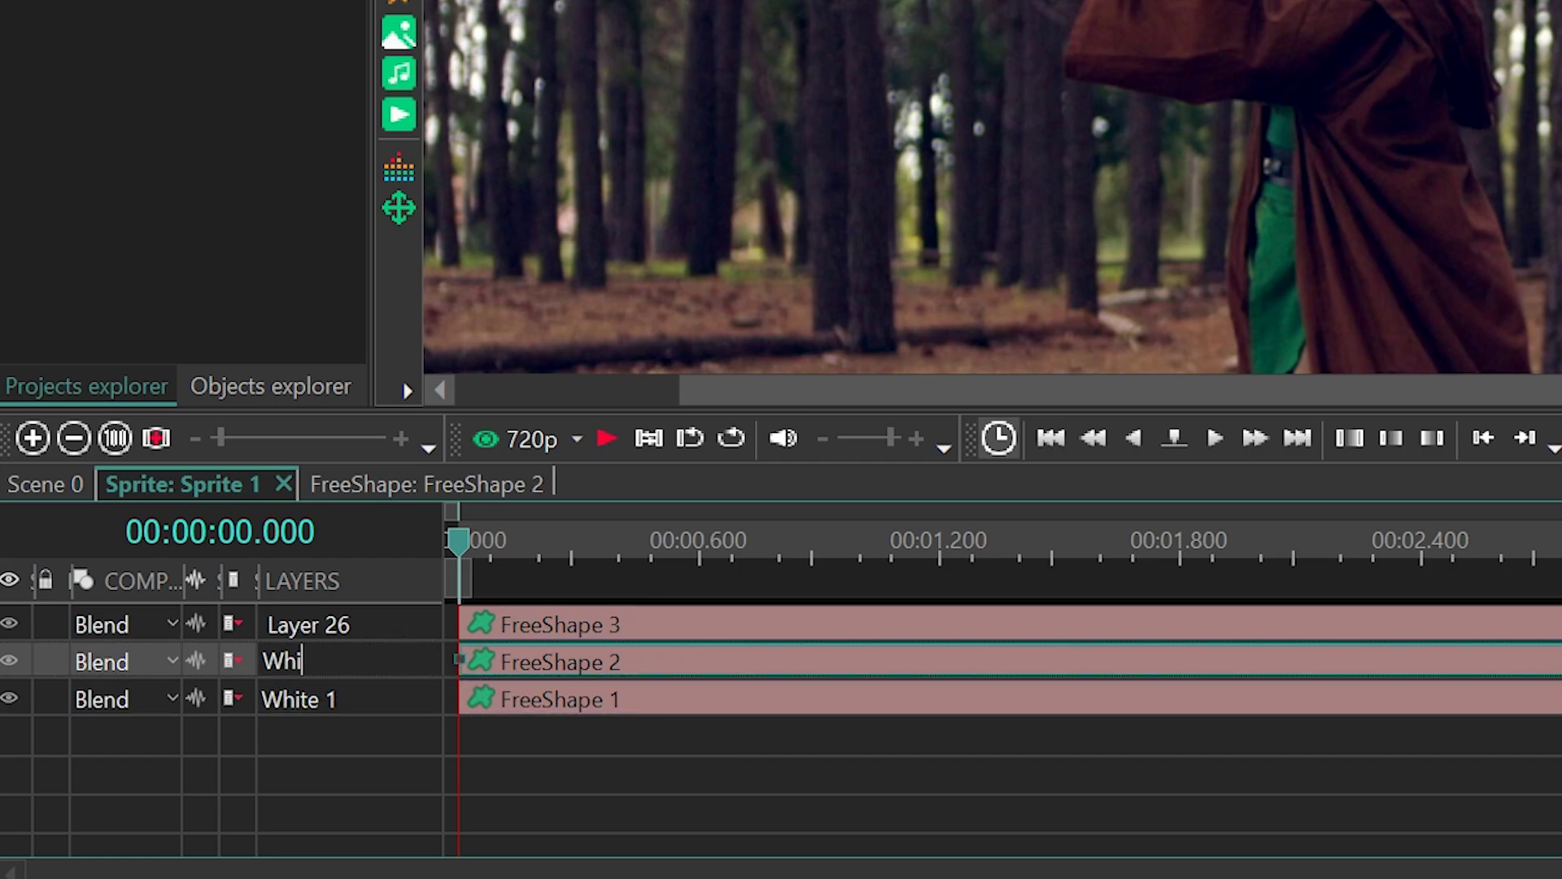
type("te 2")
left_click(339, 624)
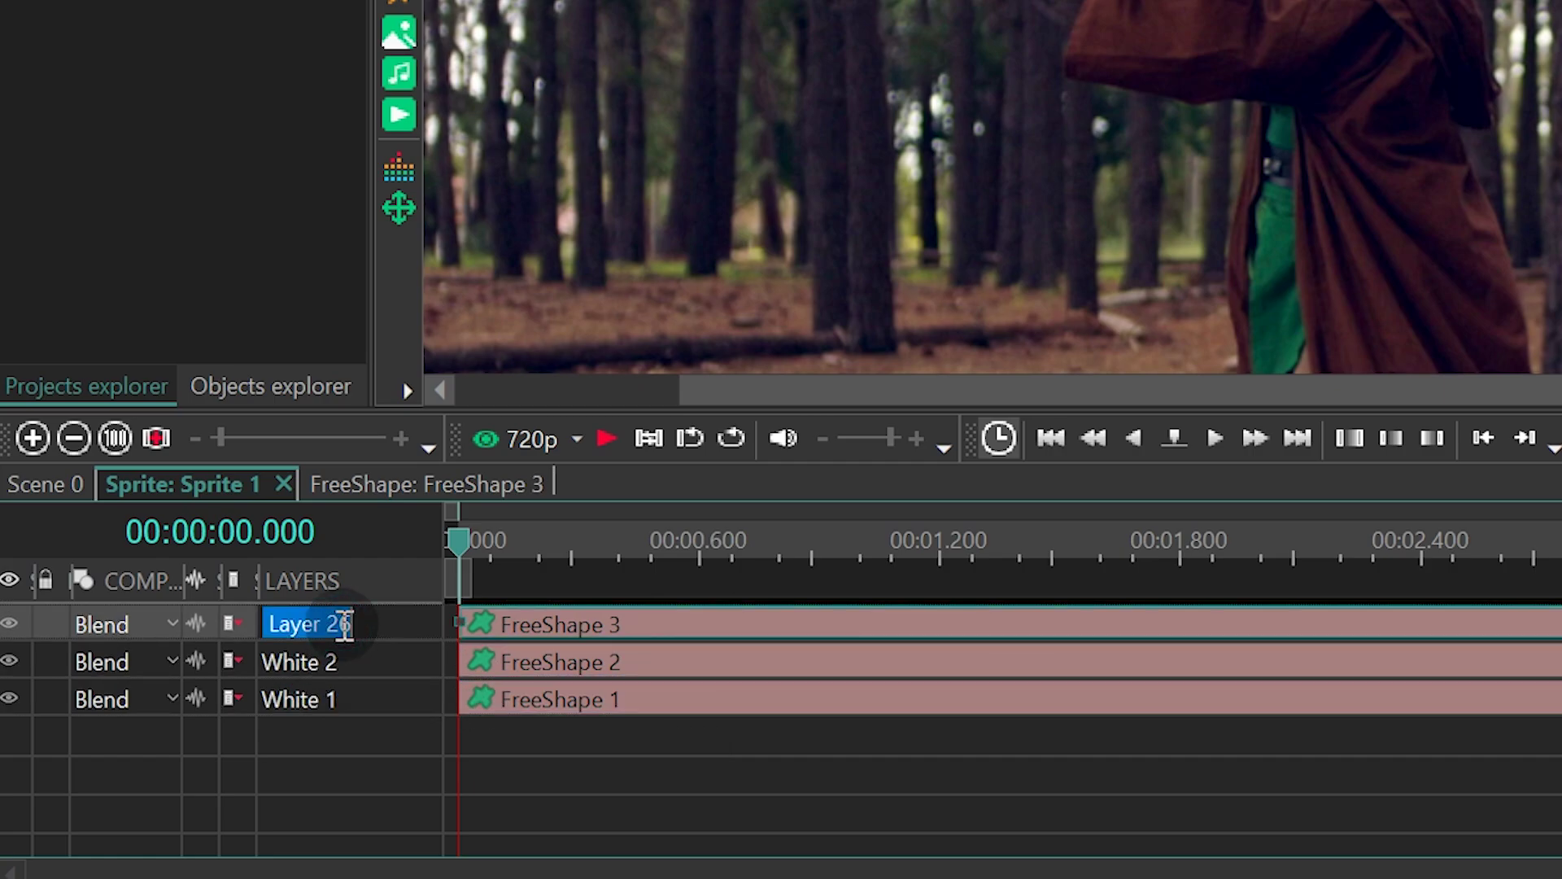
type("Green 1")
left_click_drag(360, 629, 381, 722)
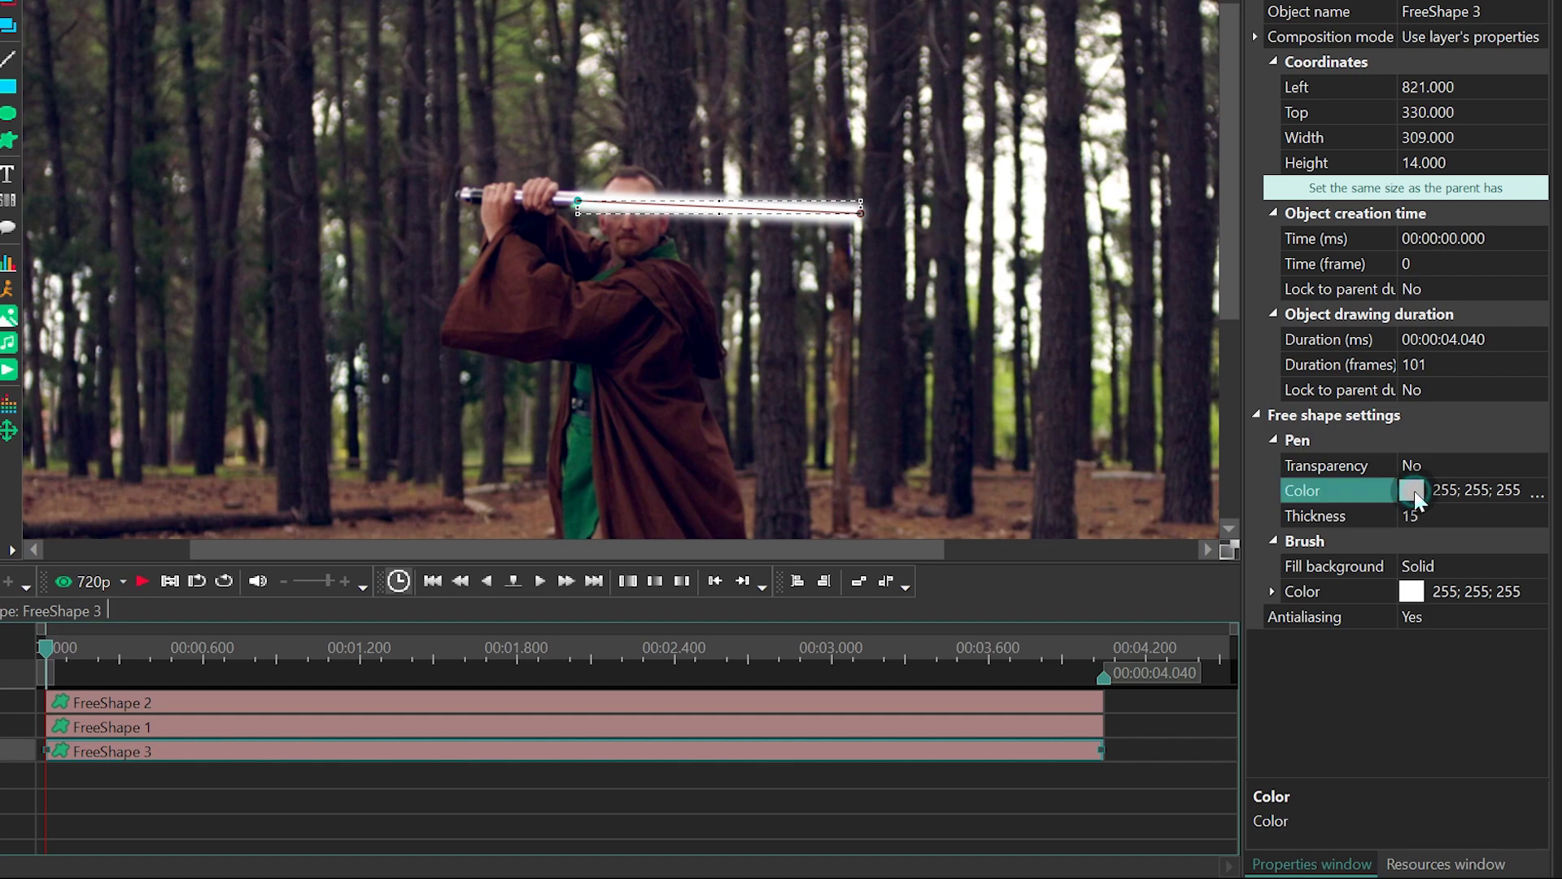
Set Green 1's outline Pen Color to green in the Colors dialog.
left_click(1534, 492)
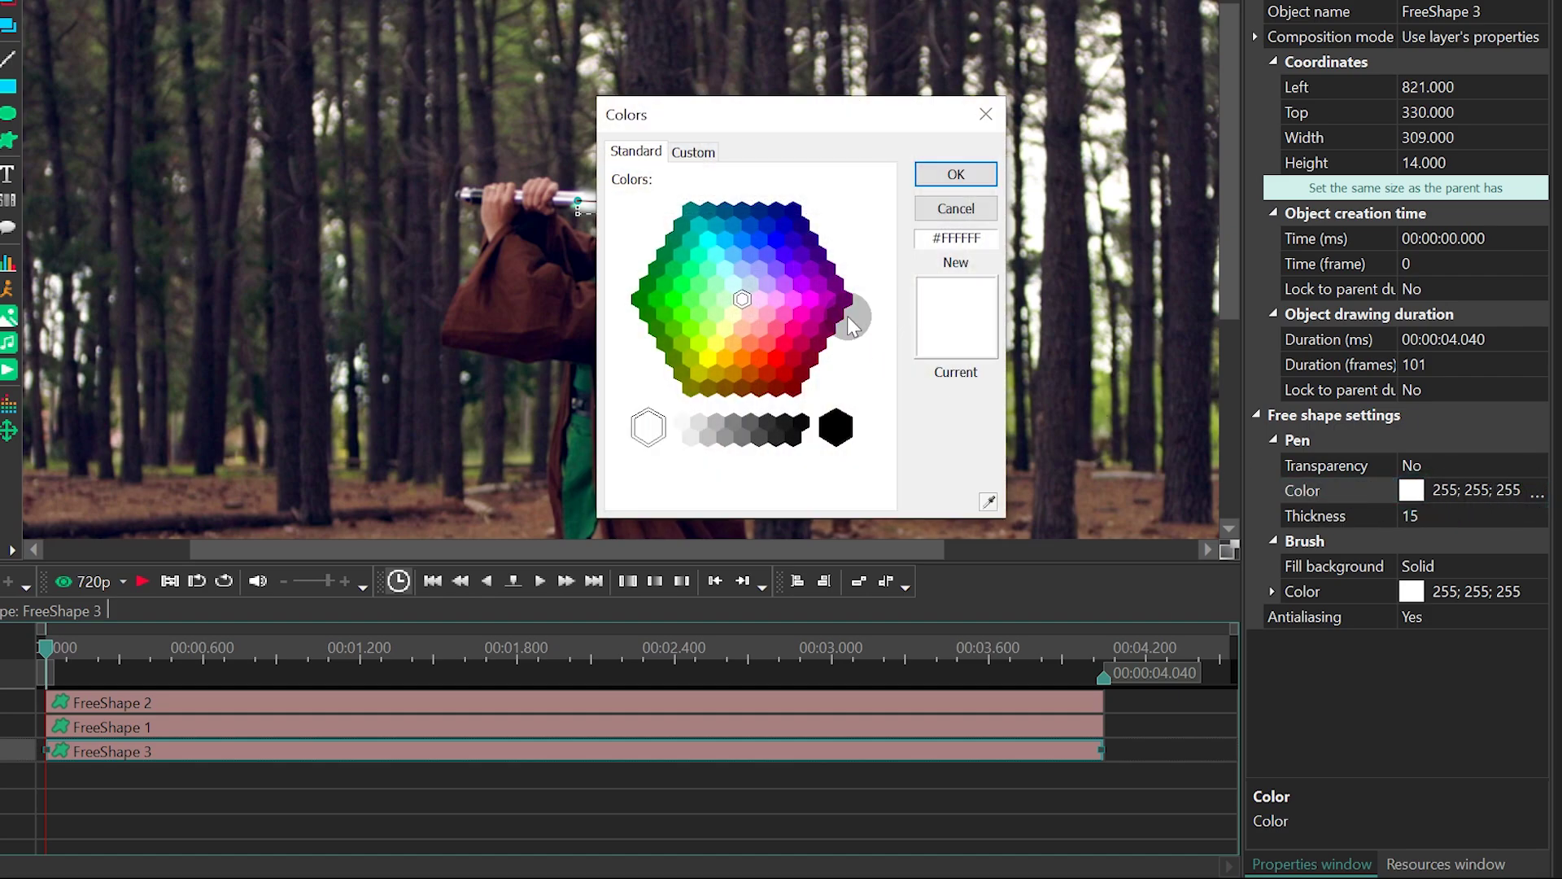
mouse_move(803, 139)
left_mouse_down()
mouse_move(1091, 339)
mouse_move(1120, 399)
left_mouse_up()
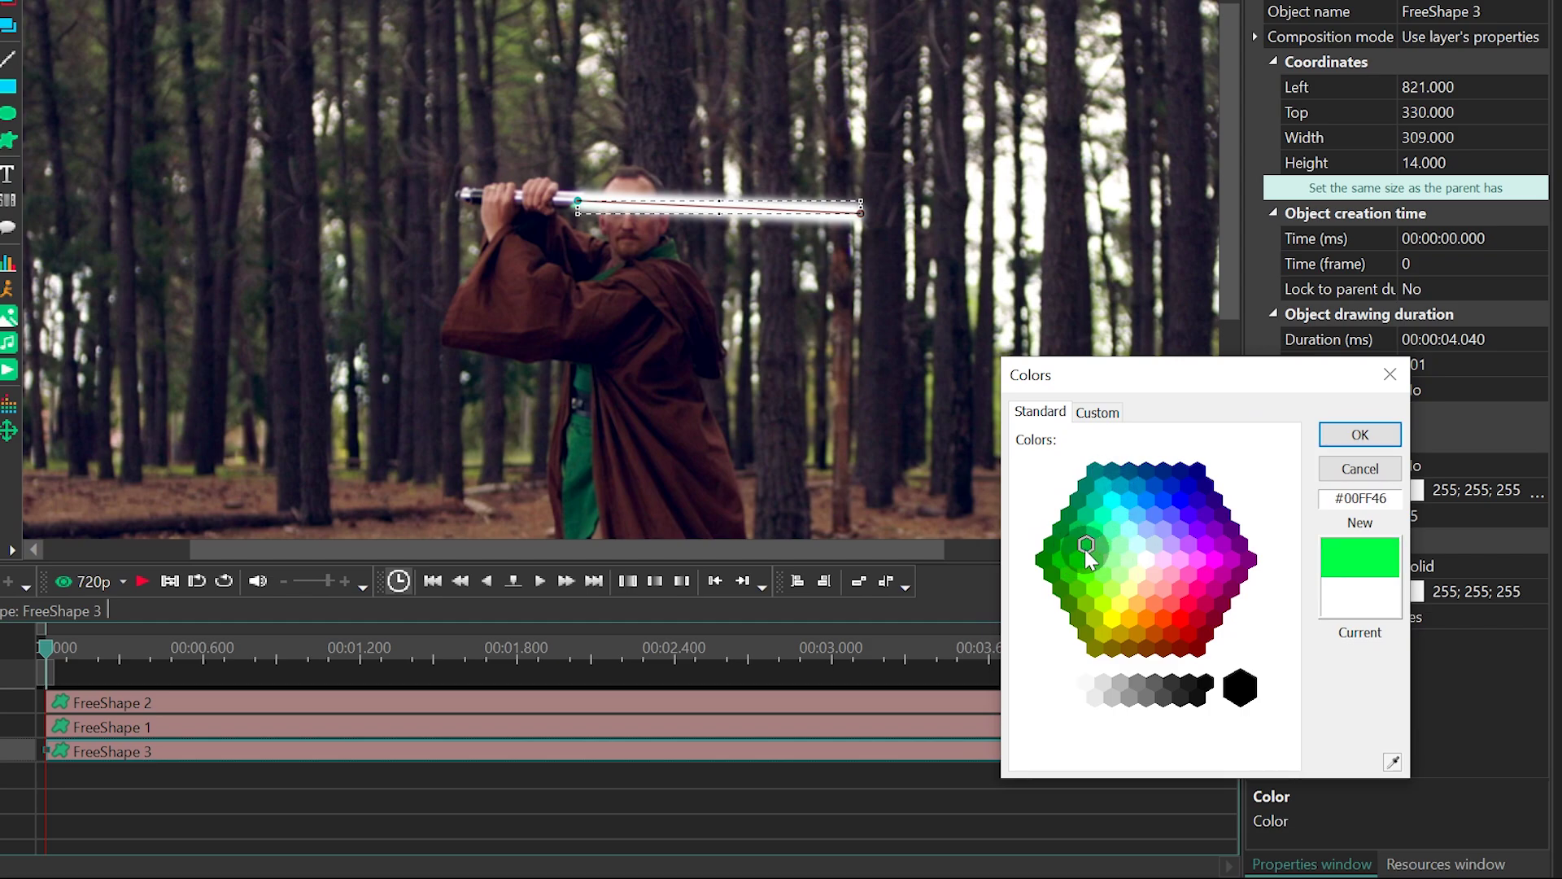
left_click(1345, 438)
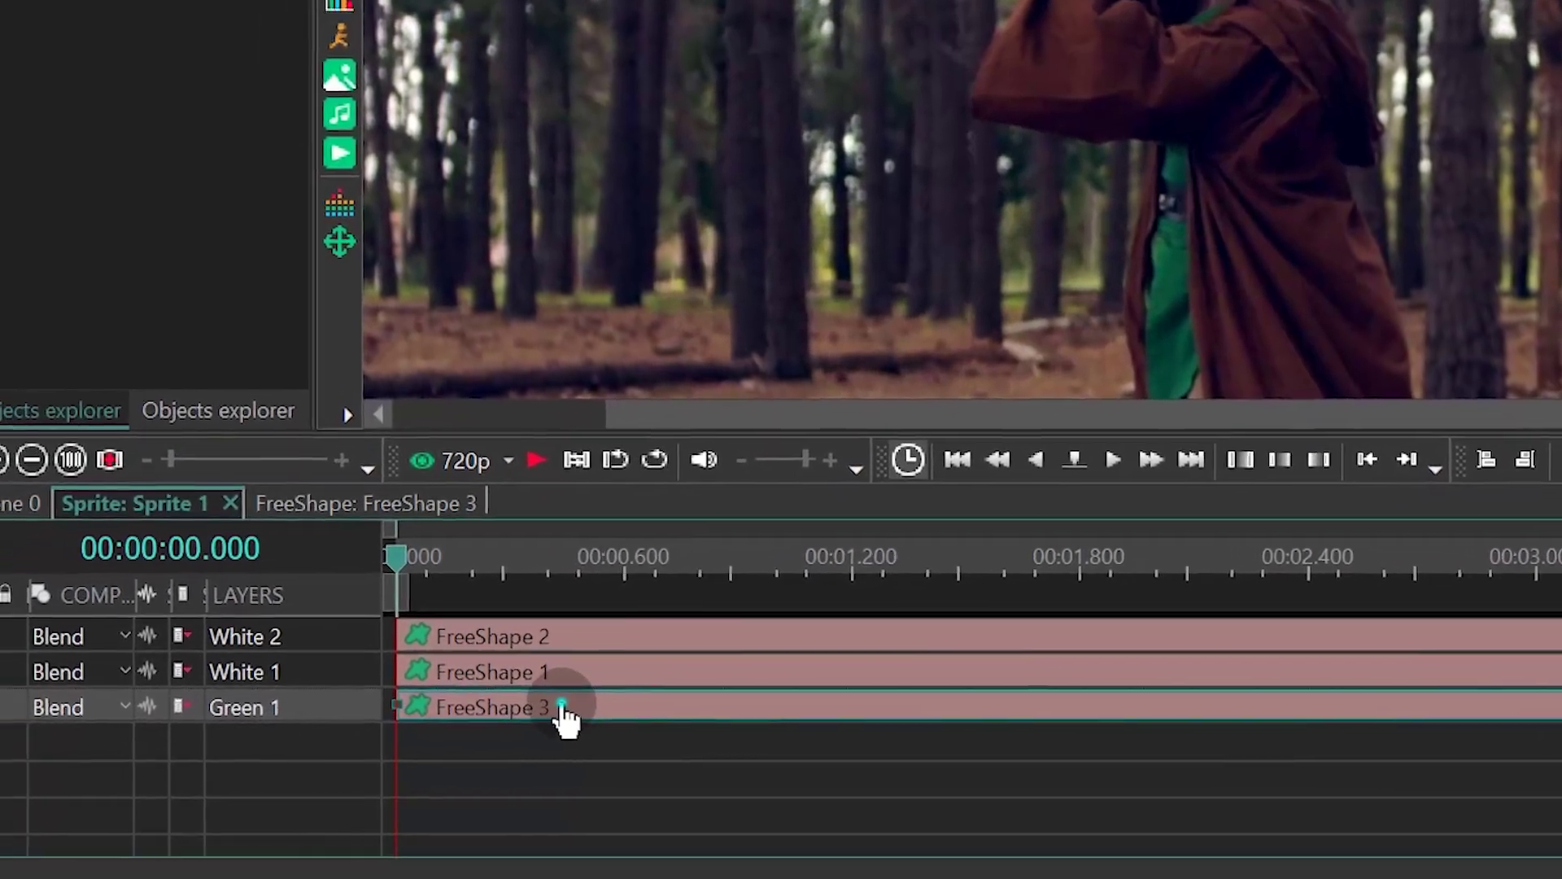
Paste two copies of Green 1 at the bottom, named Green 2 and Green 3.
key("ctrl+v")
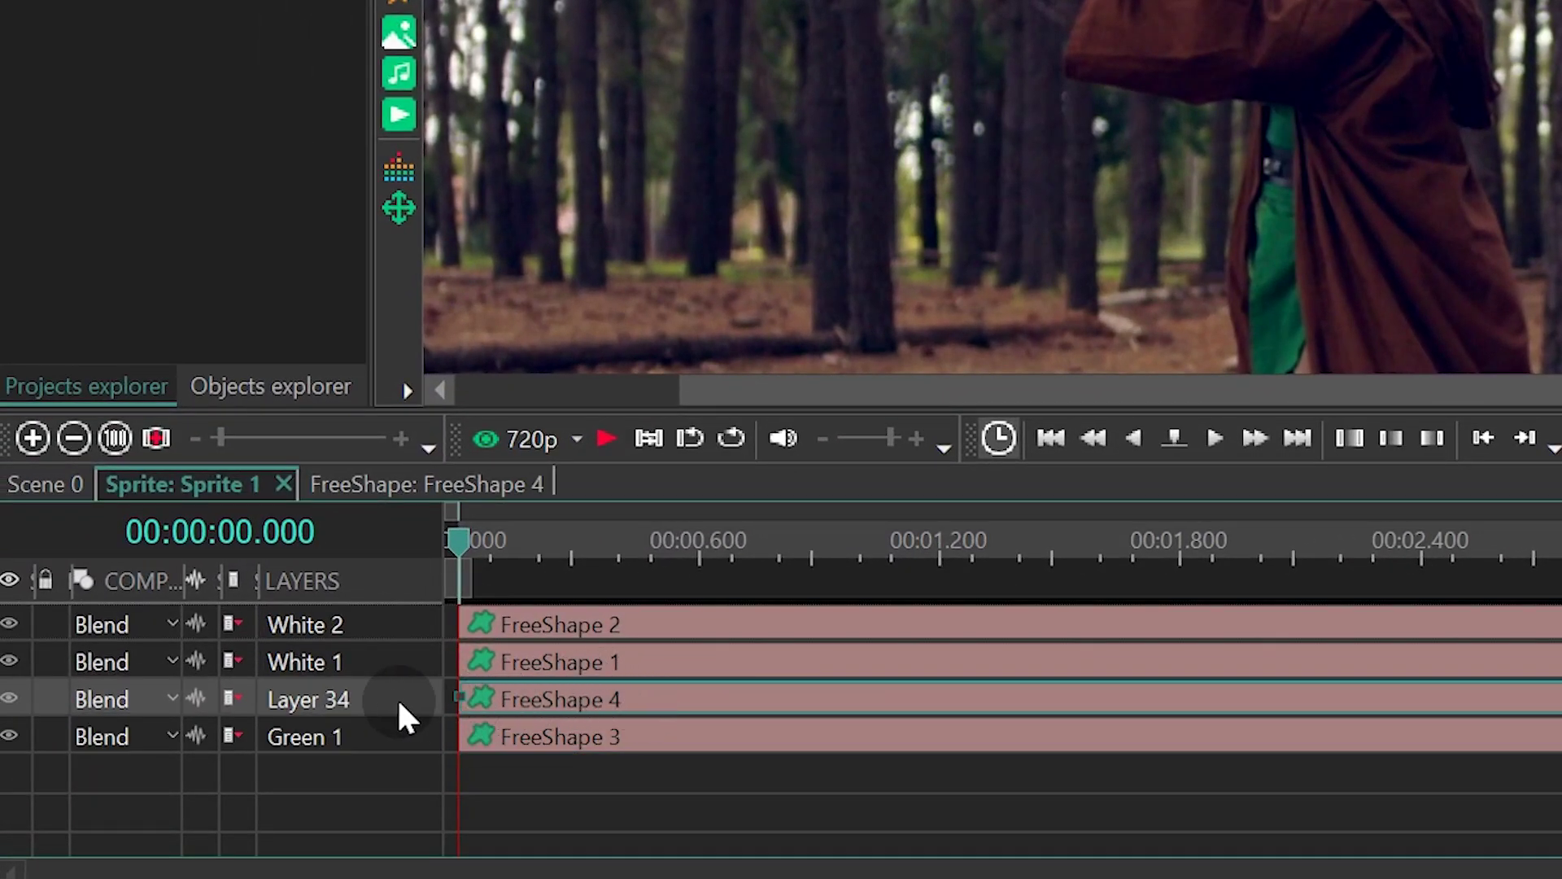
left_click_drag(349, 767, 350, 750)
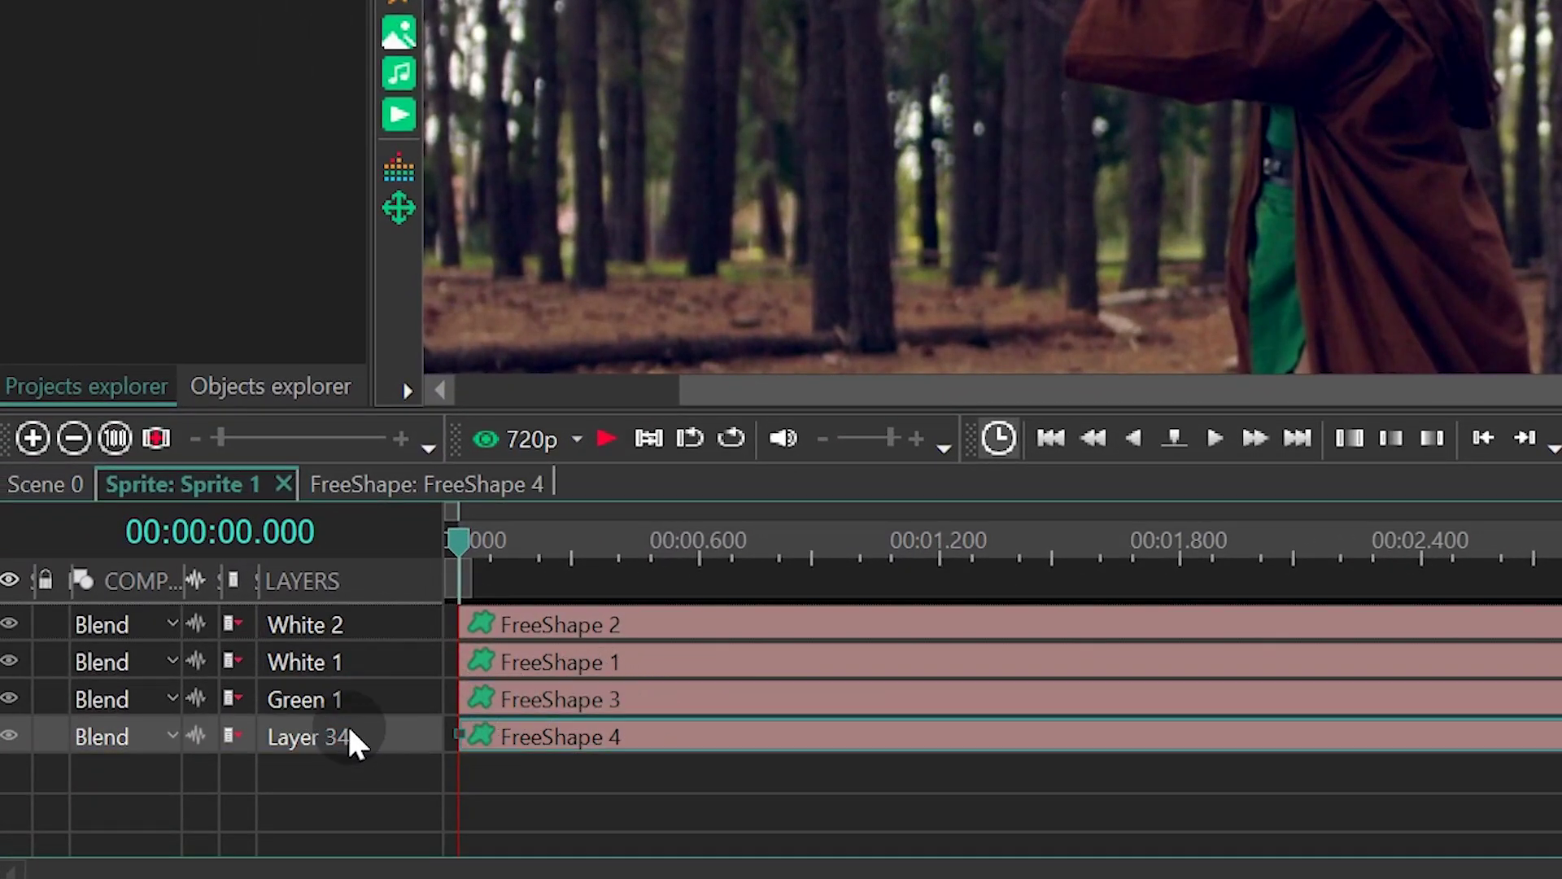
double_click(351, 732)
type("Green 2")
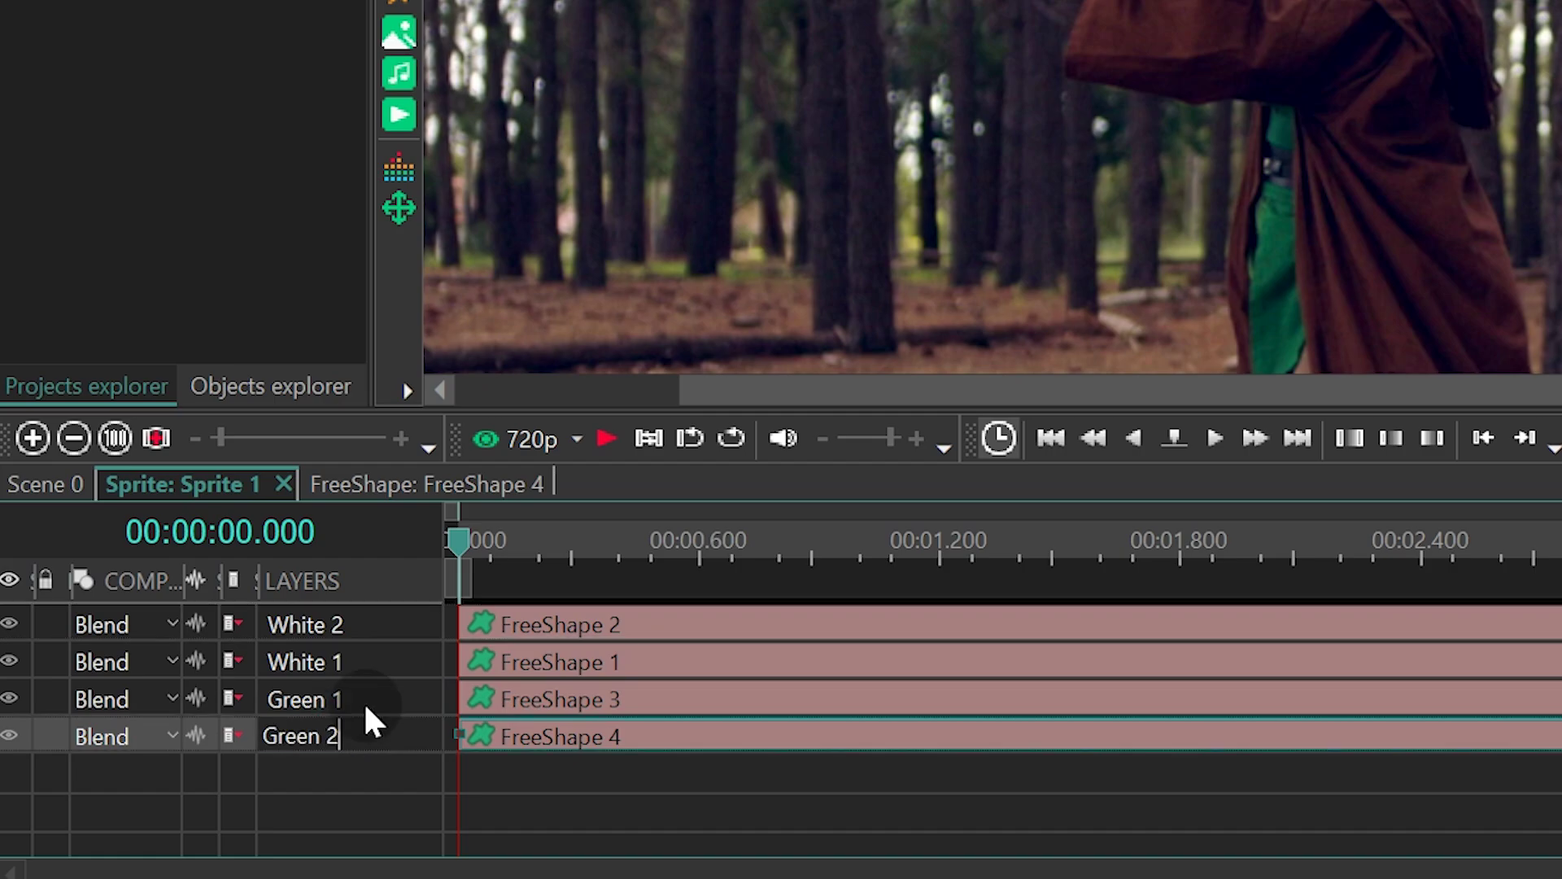
left_click(697, 737)
key("ctrl+v")
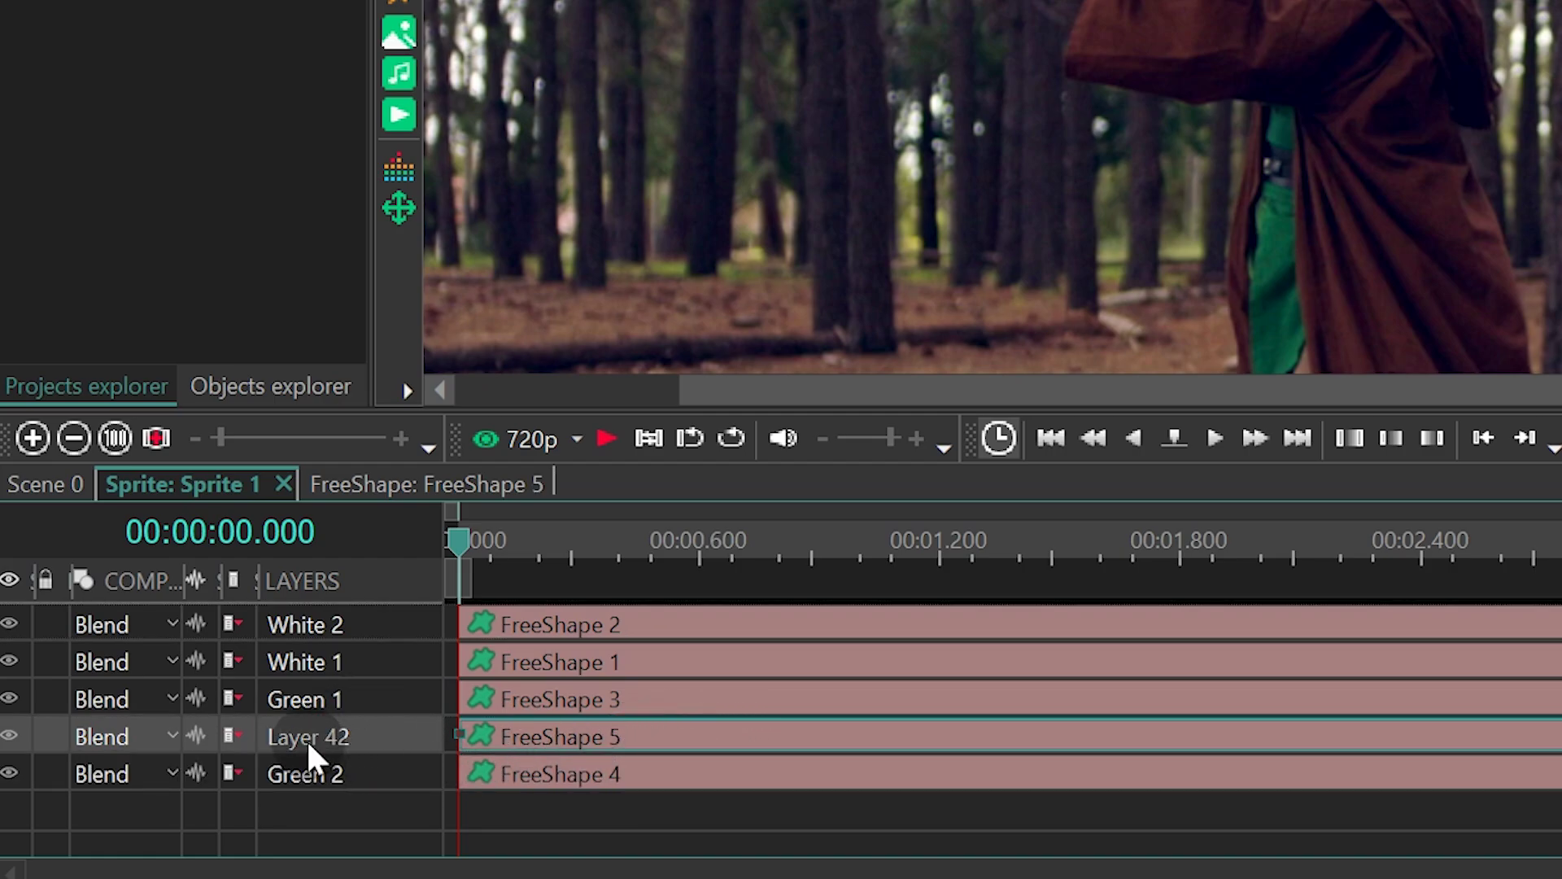
left_click_drag(309, 739, 330, 779)
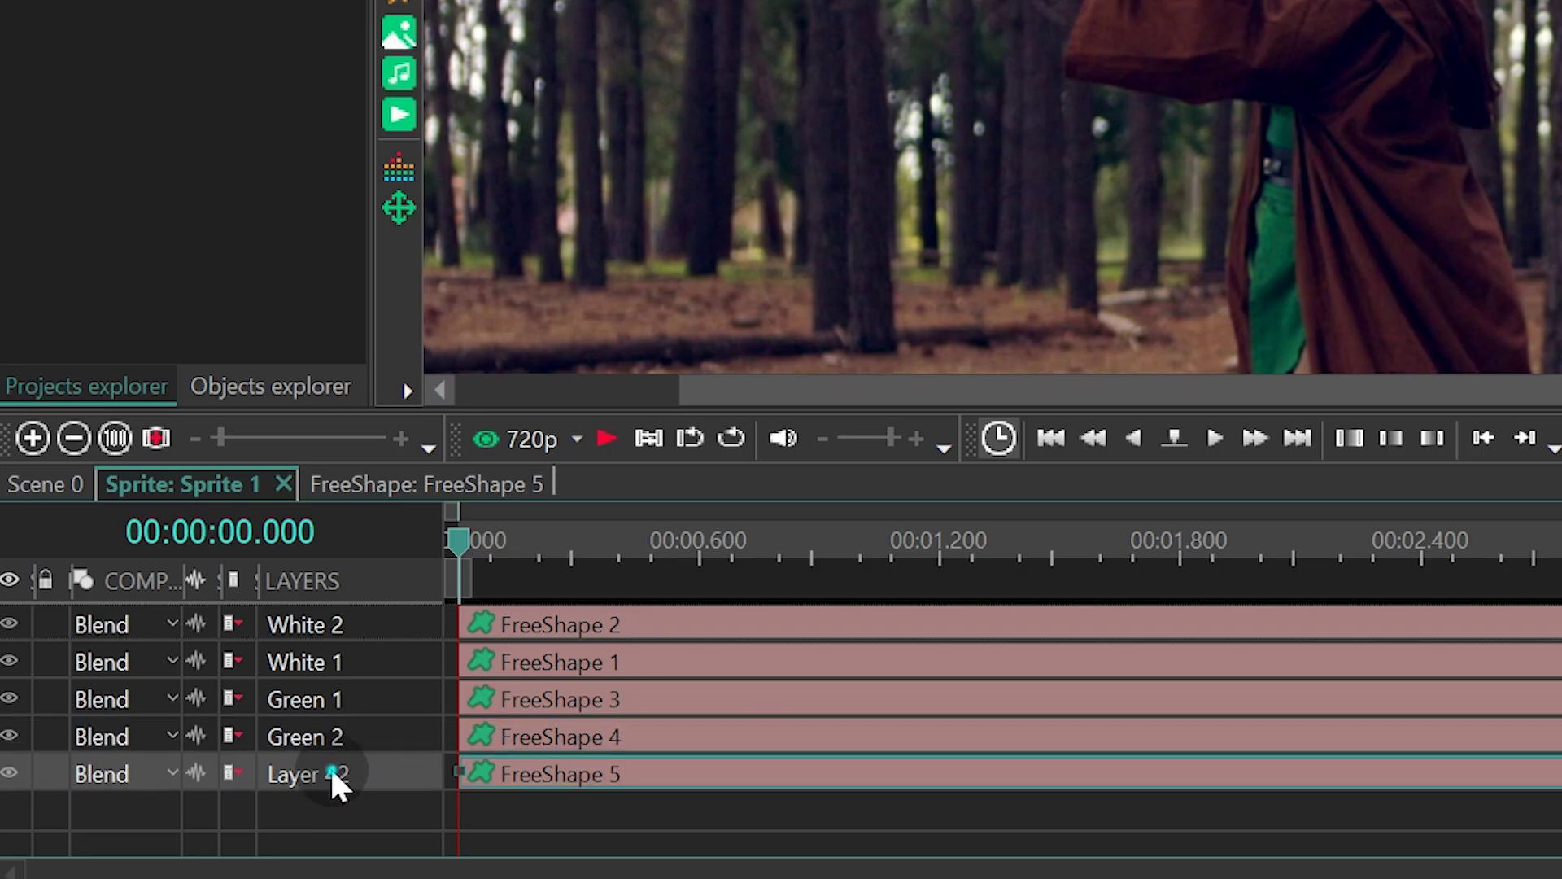
double_click(332, 775)
type("Green 3")
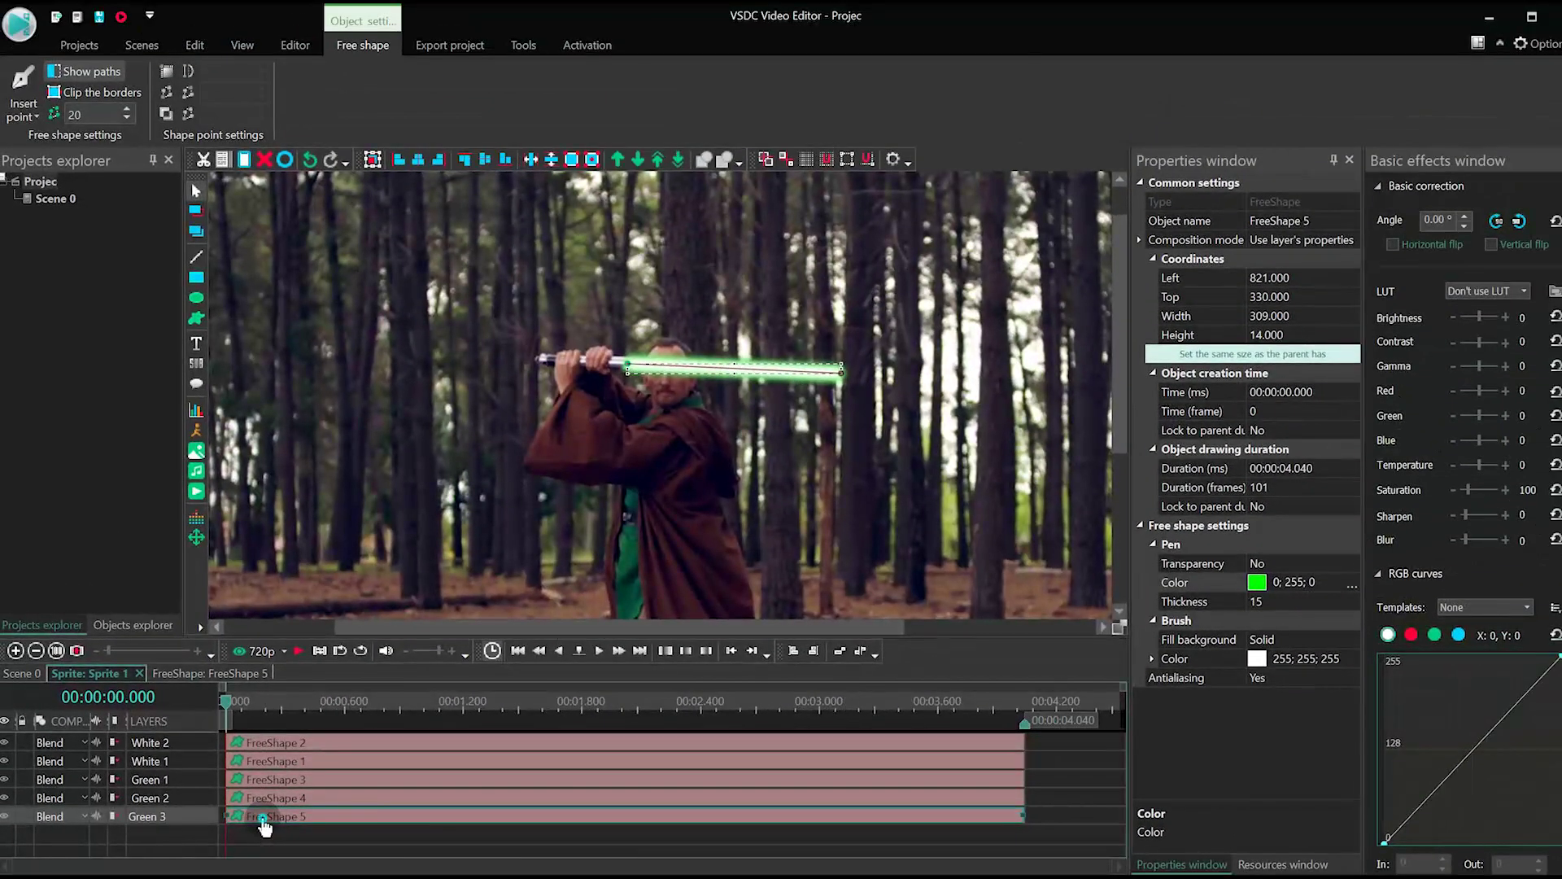
Set FreeShape 5's GaussianBlur 5 blur level to 40, then return to the main scene.
double_click(263, 818)
left_click(281, 745)
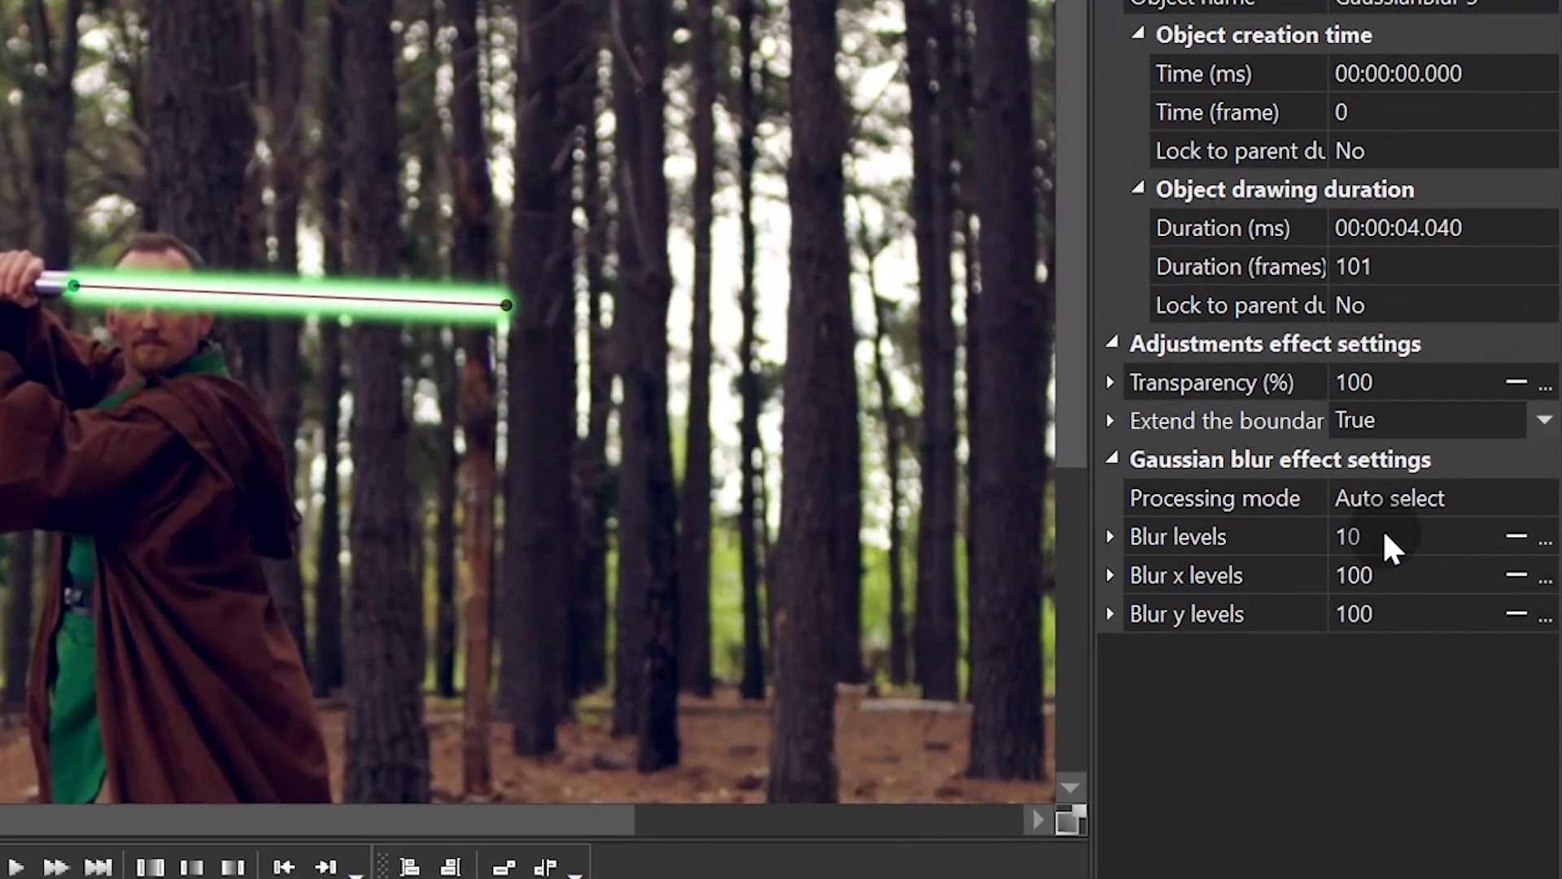
left_click(1385, 536)
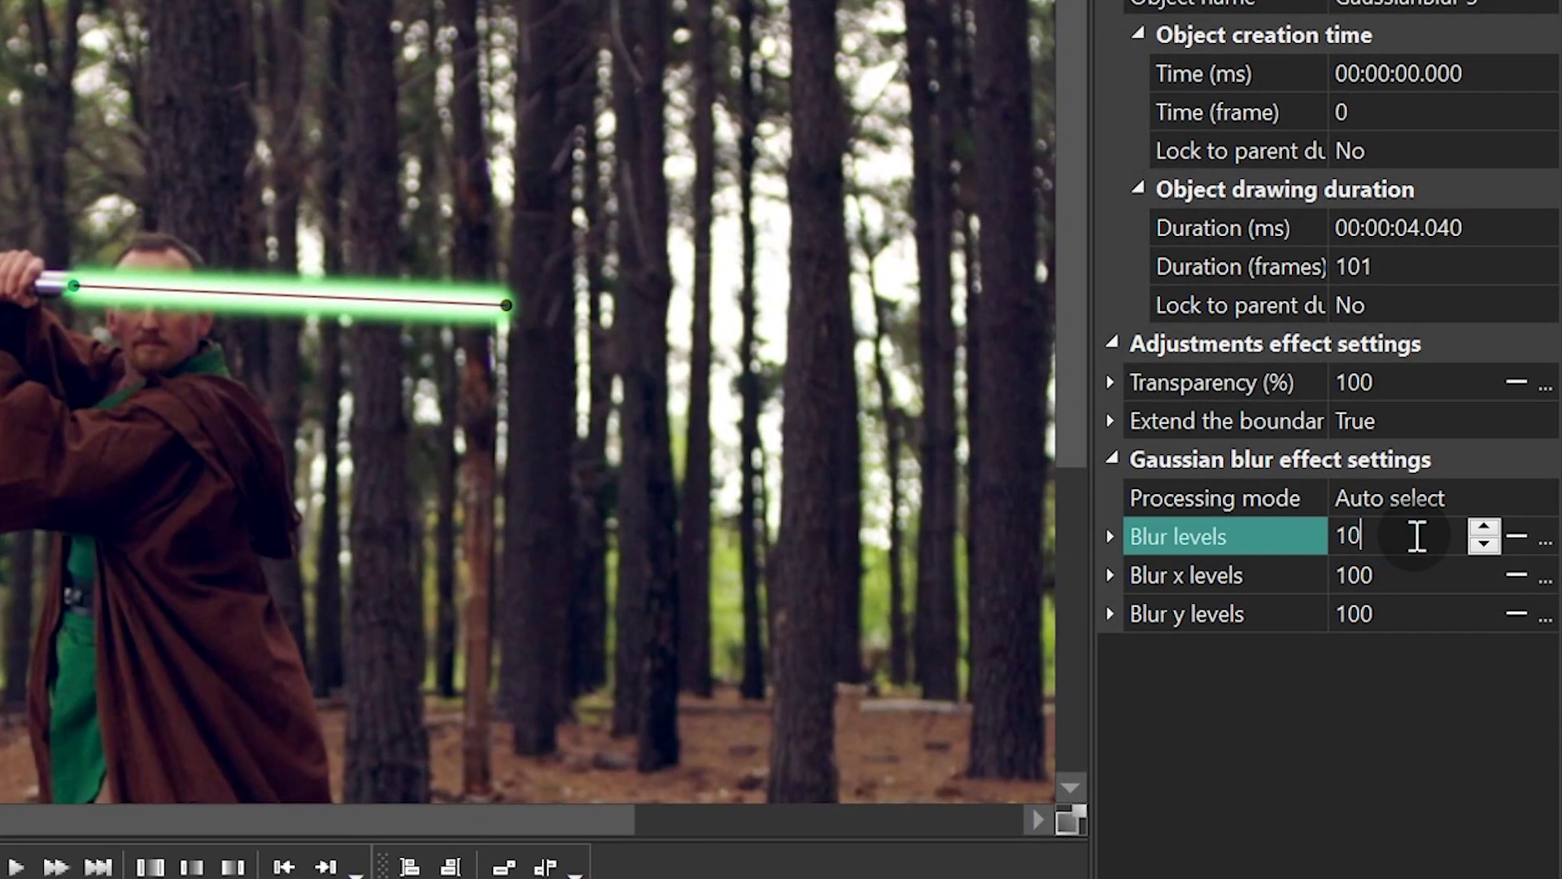
double_click(1416, 537)
type("40")
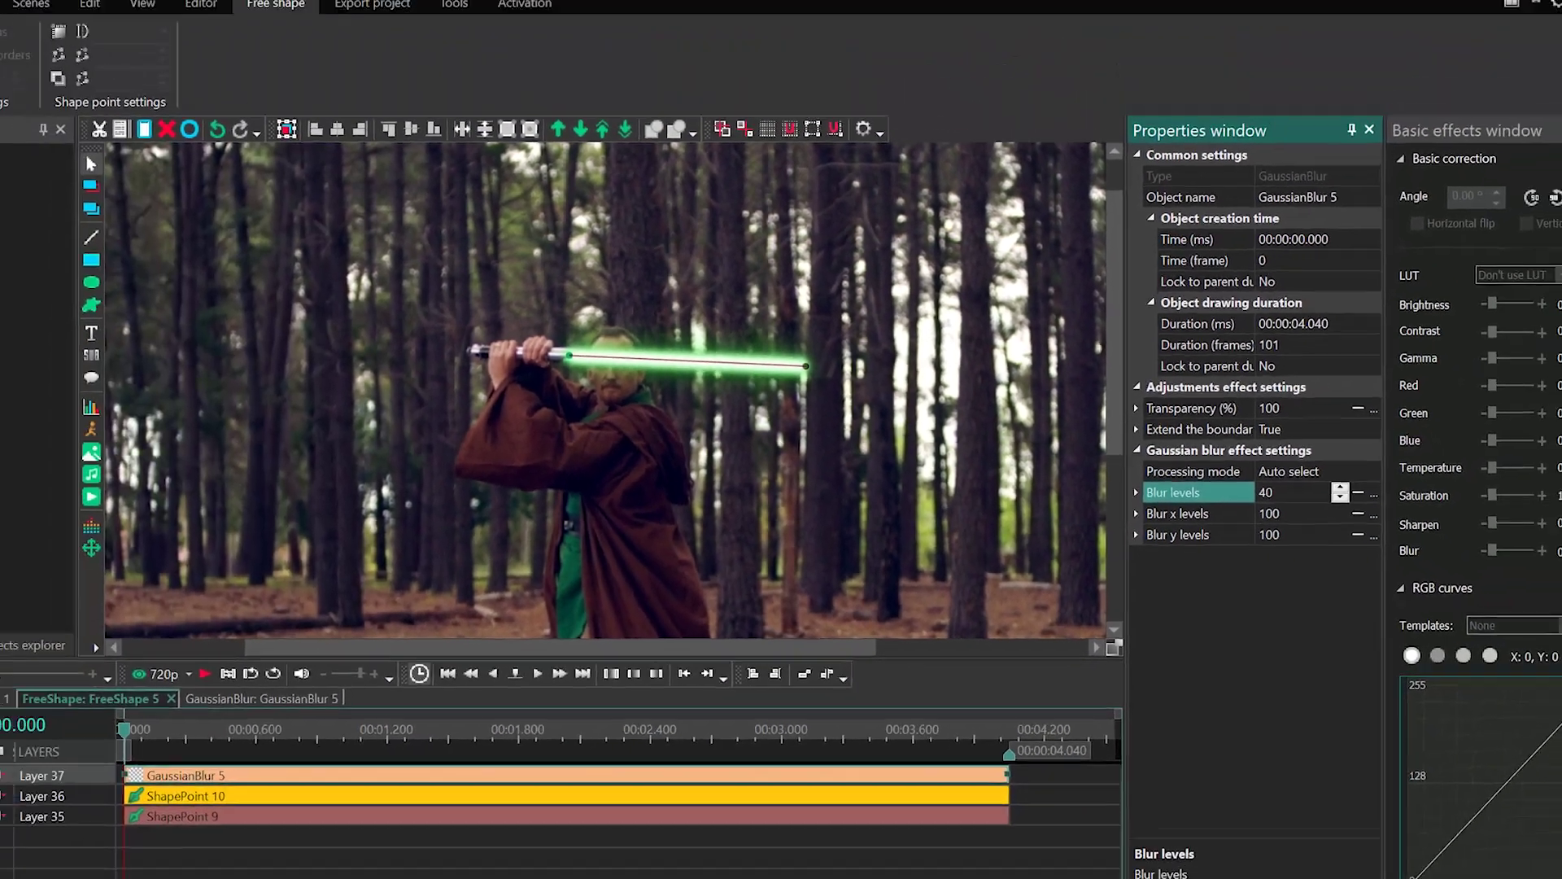
left_click(24, 672)
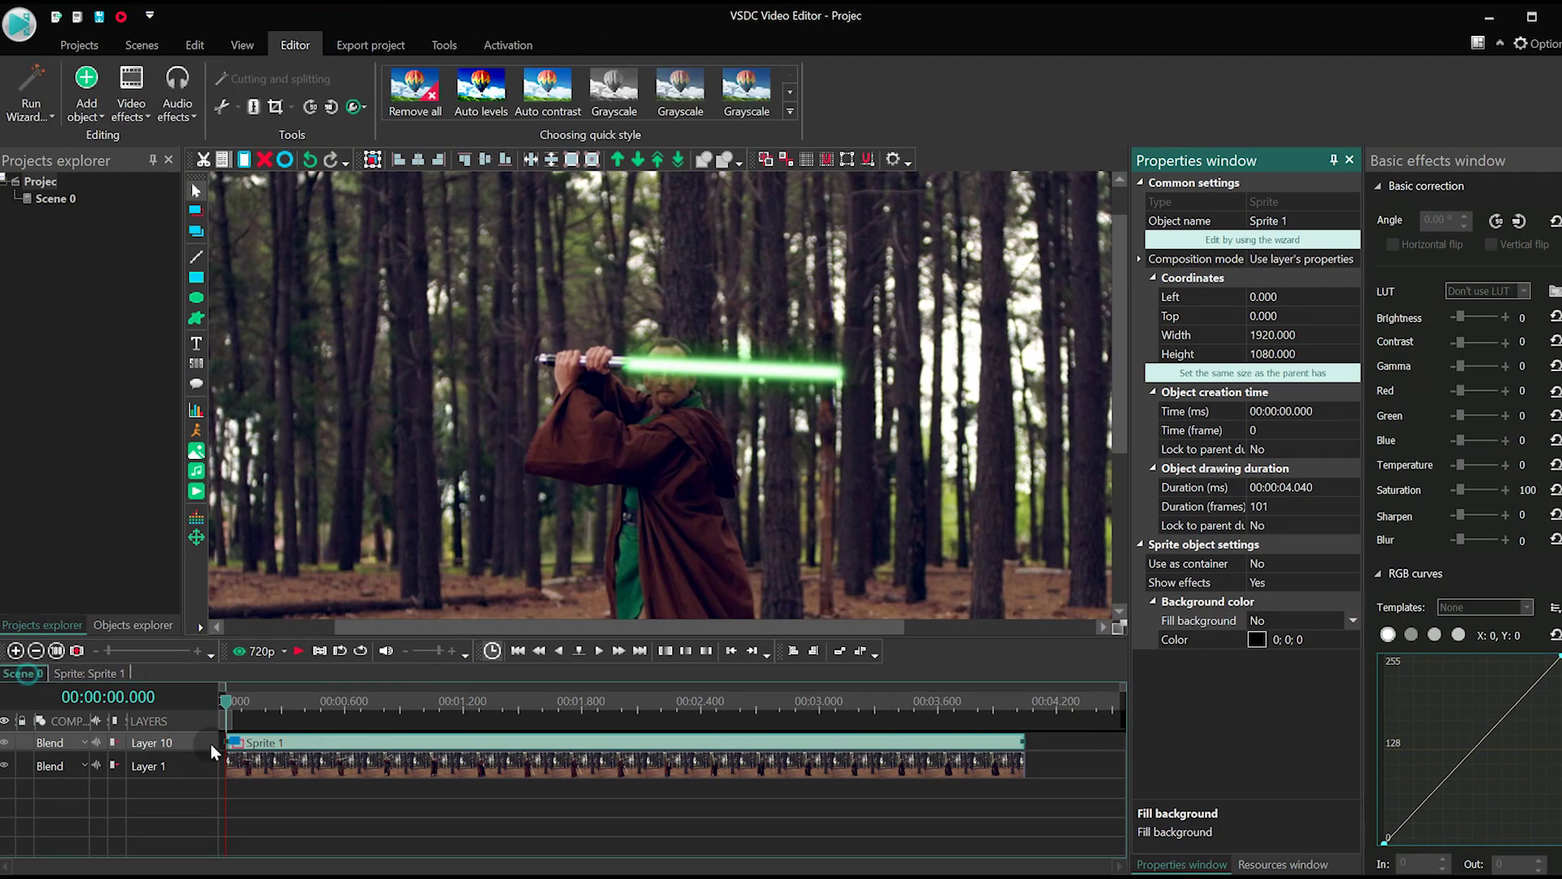
Copy FreeShape 5 inside Sprite 1 as a new bottom layer named Green 4.
double_click(263, 747)
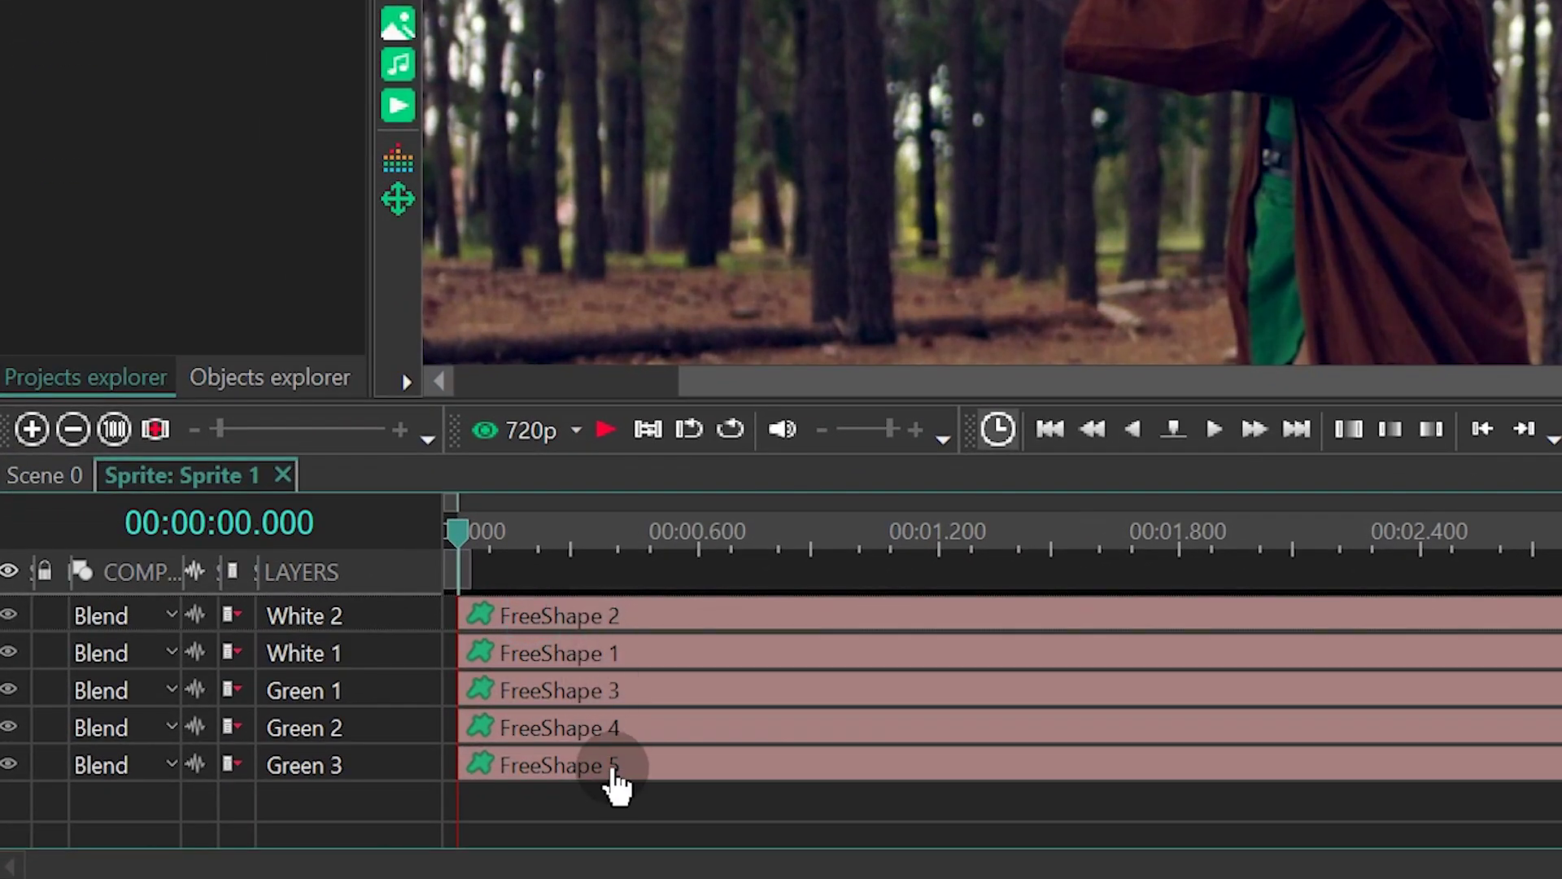
double_click(612, 767)
key("ctrl+c")
key("ctrl+v")
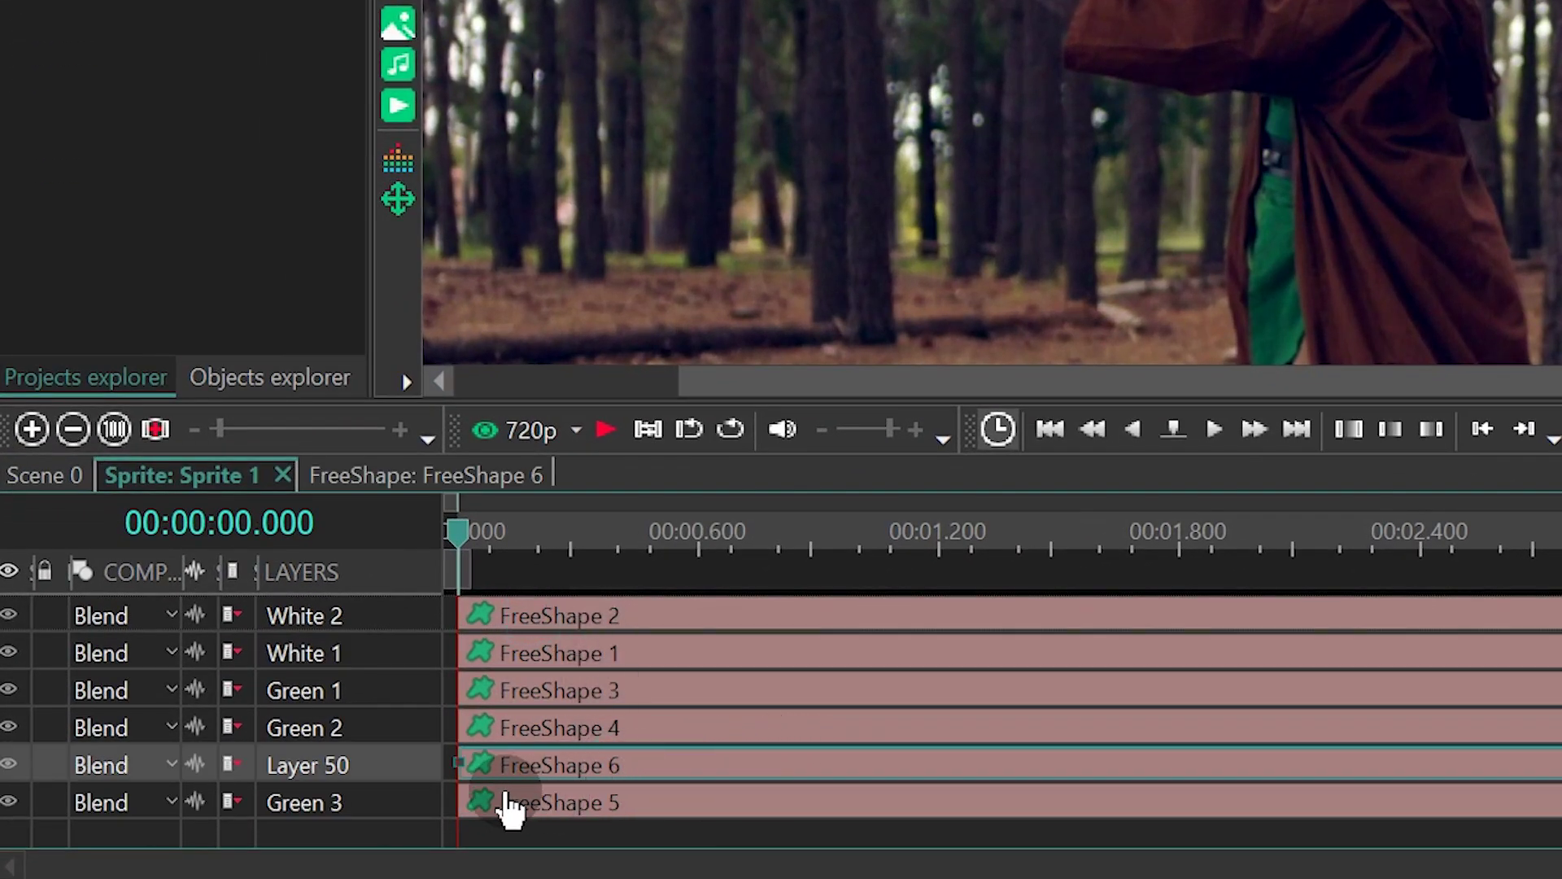
left_click_drag(342, 815, 340, 815)
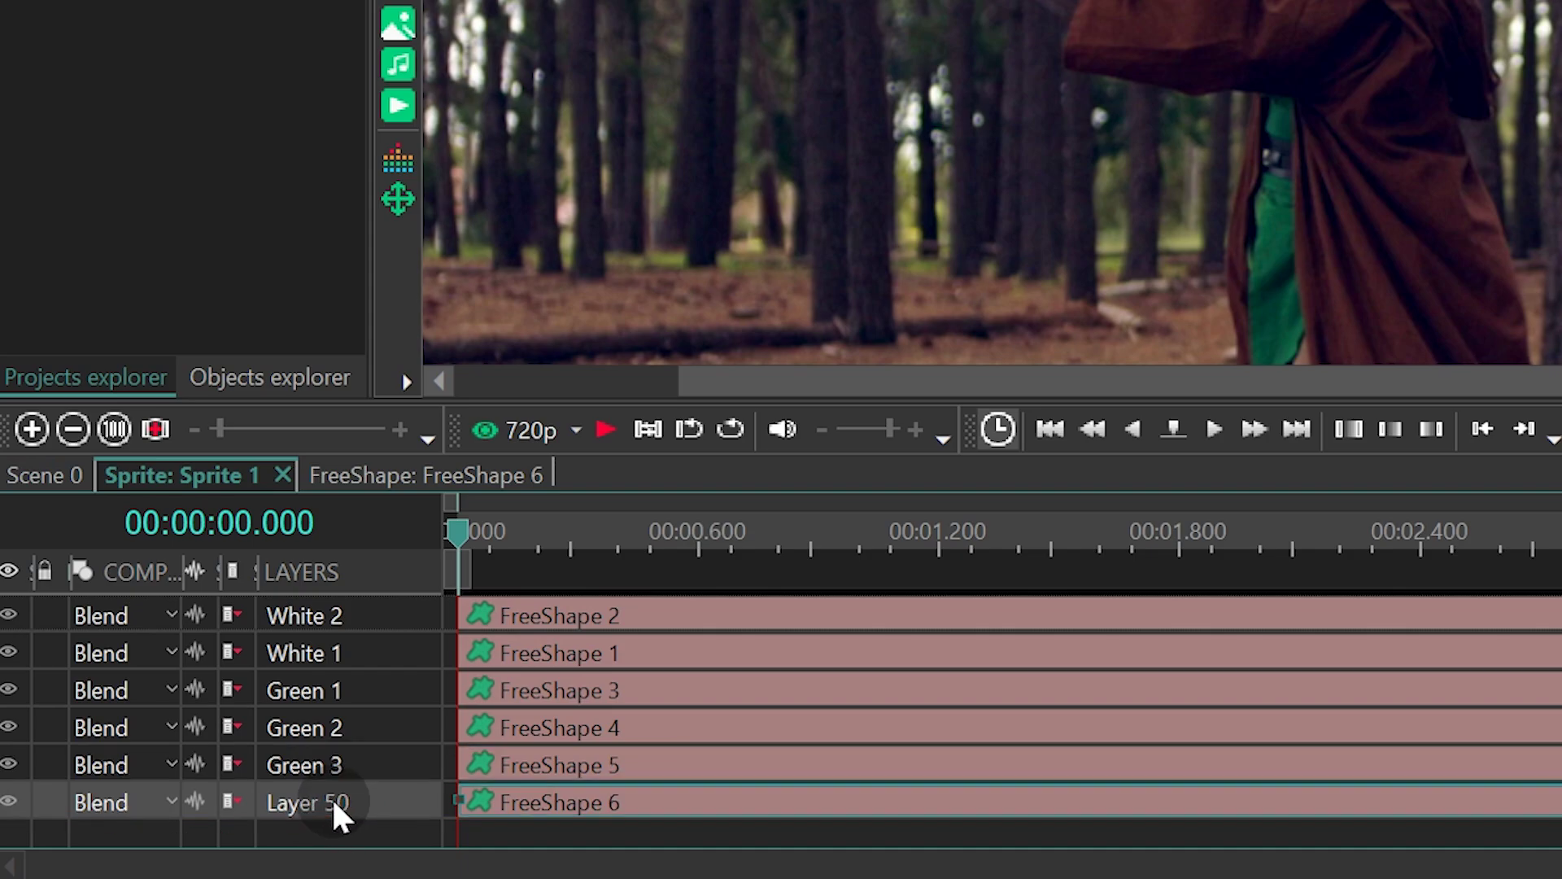
left_click(333, 807)
left_click(389, 805)
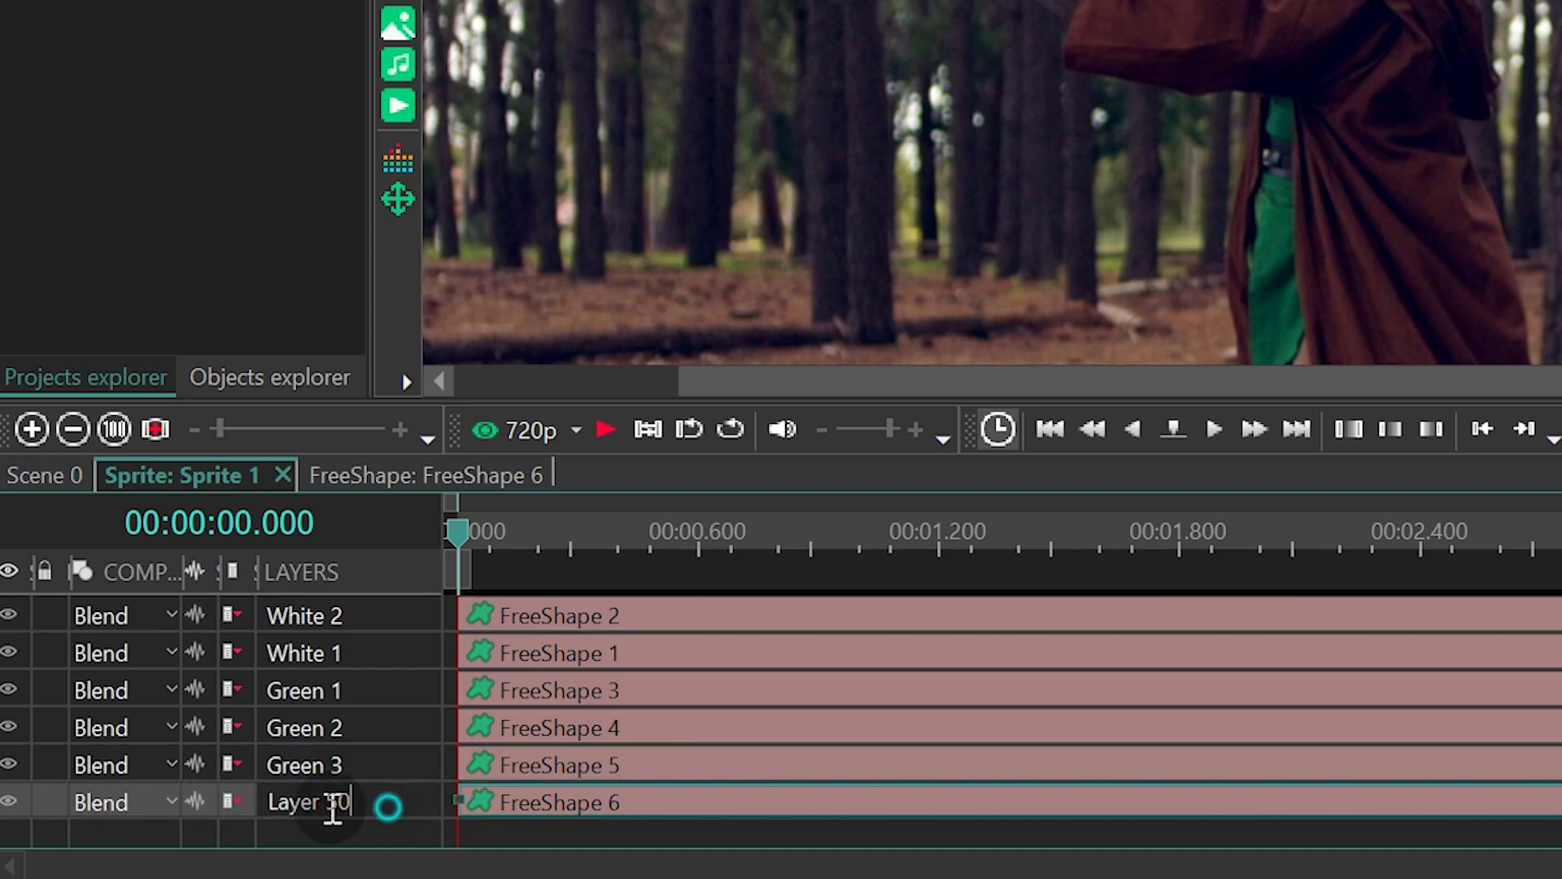
type("Green 4")
key("Return")
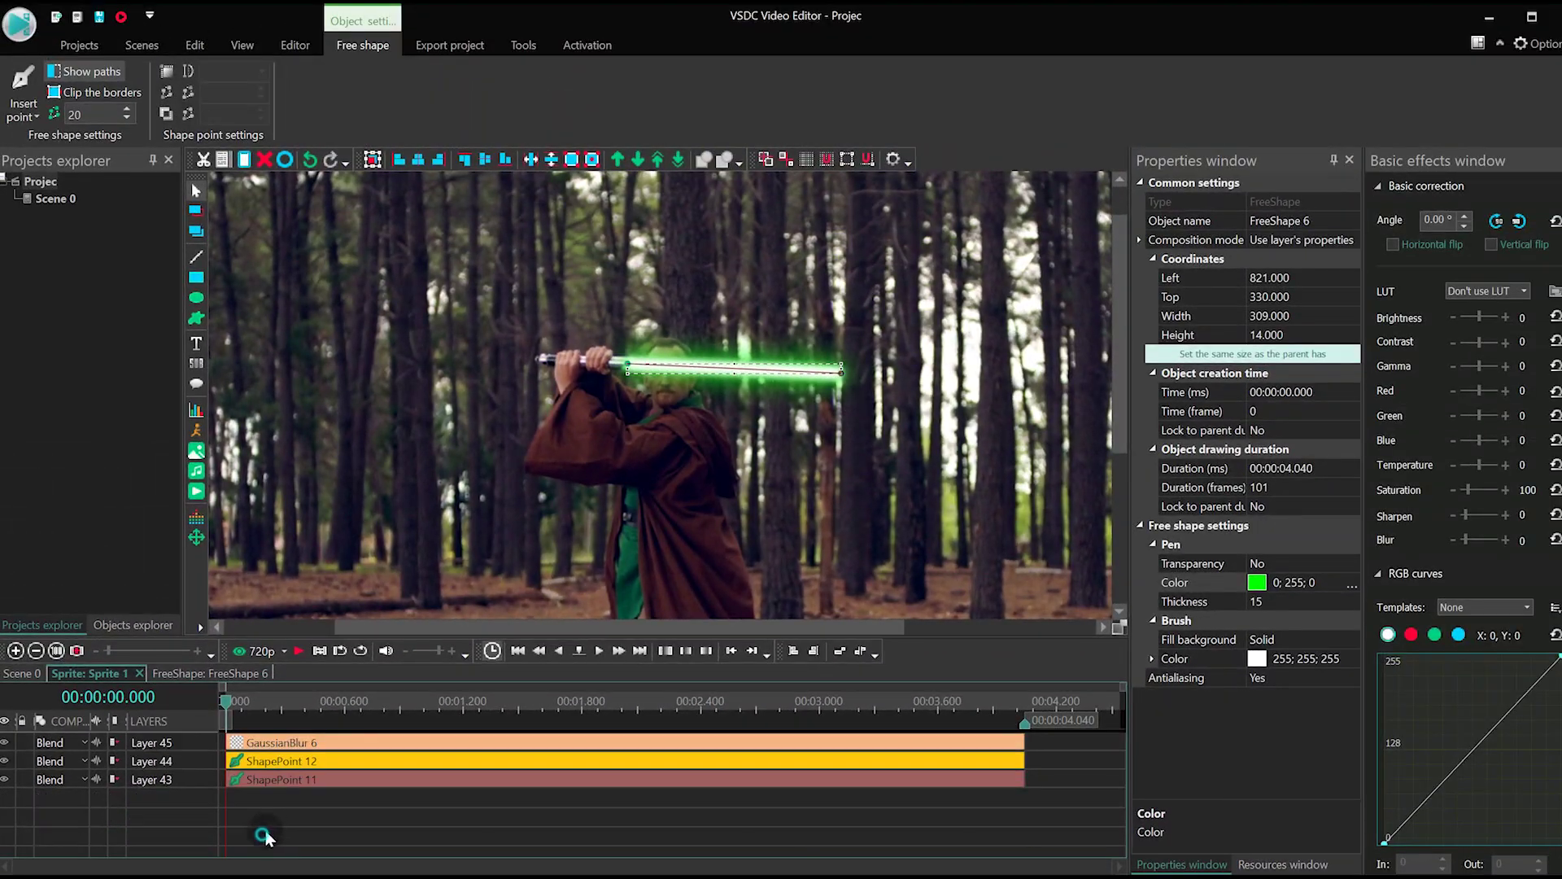
Set FreeShape 6's GaussianBlur 6 blur level to 80 and return to Scene 0.
double_click(278, 835)
left_click(293, 755)
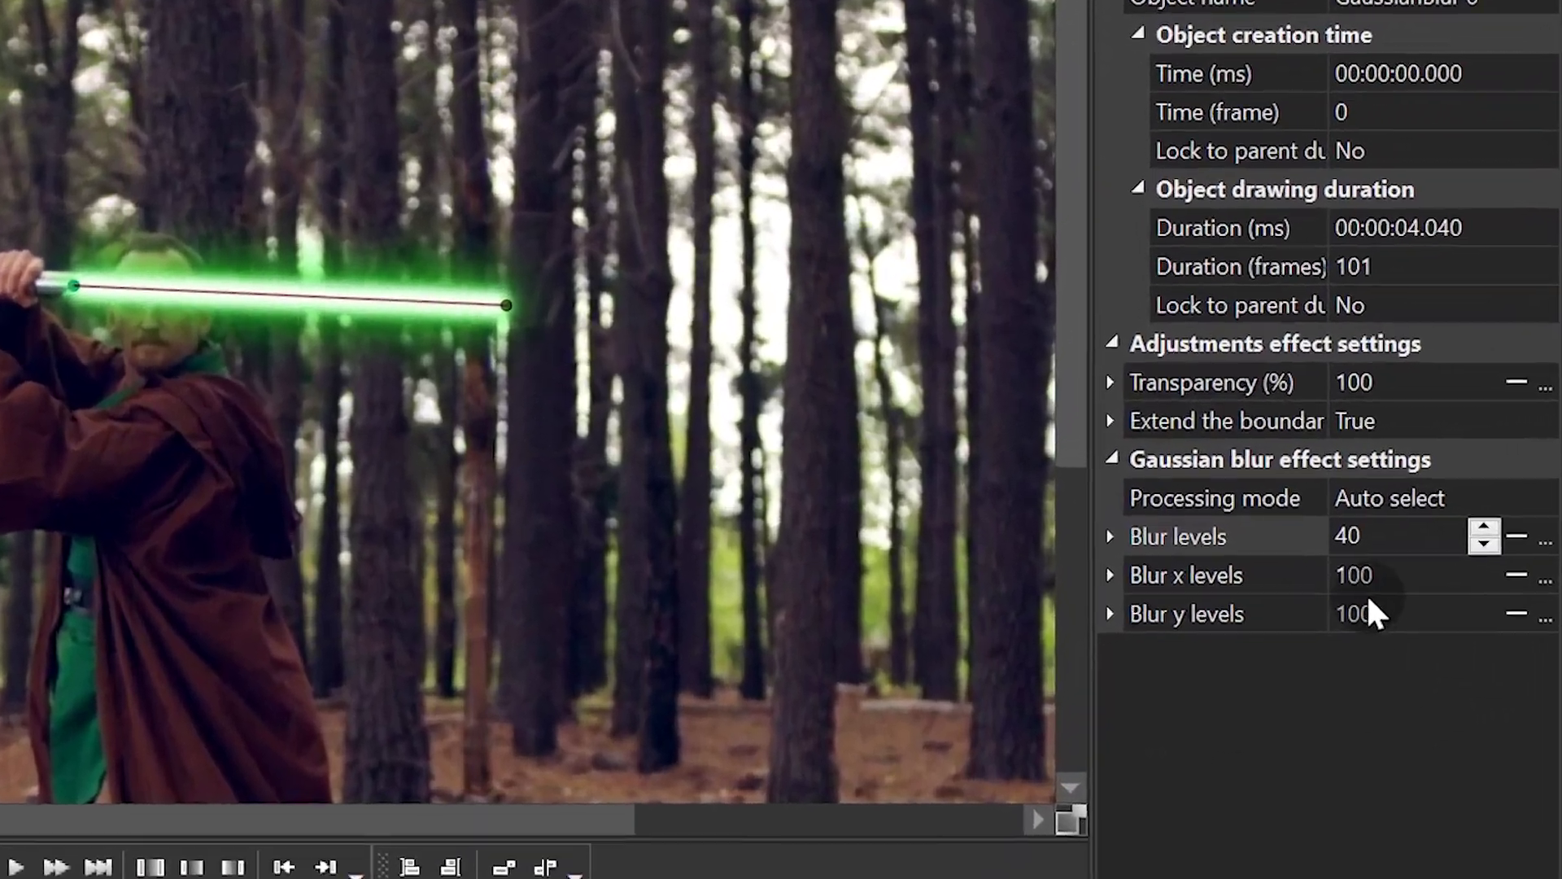
double_click(1402, 525)
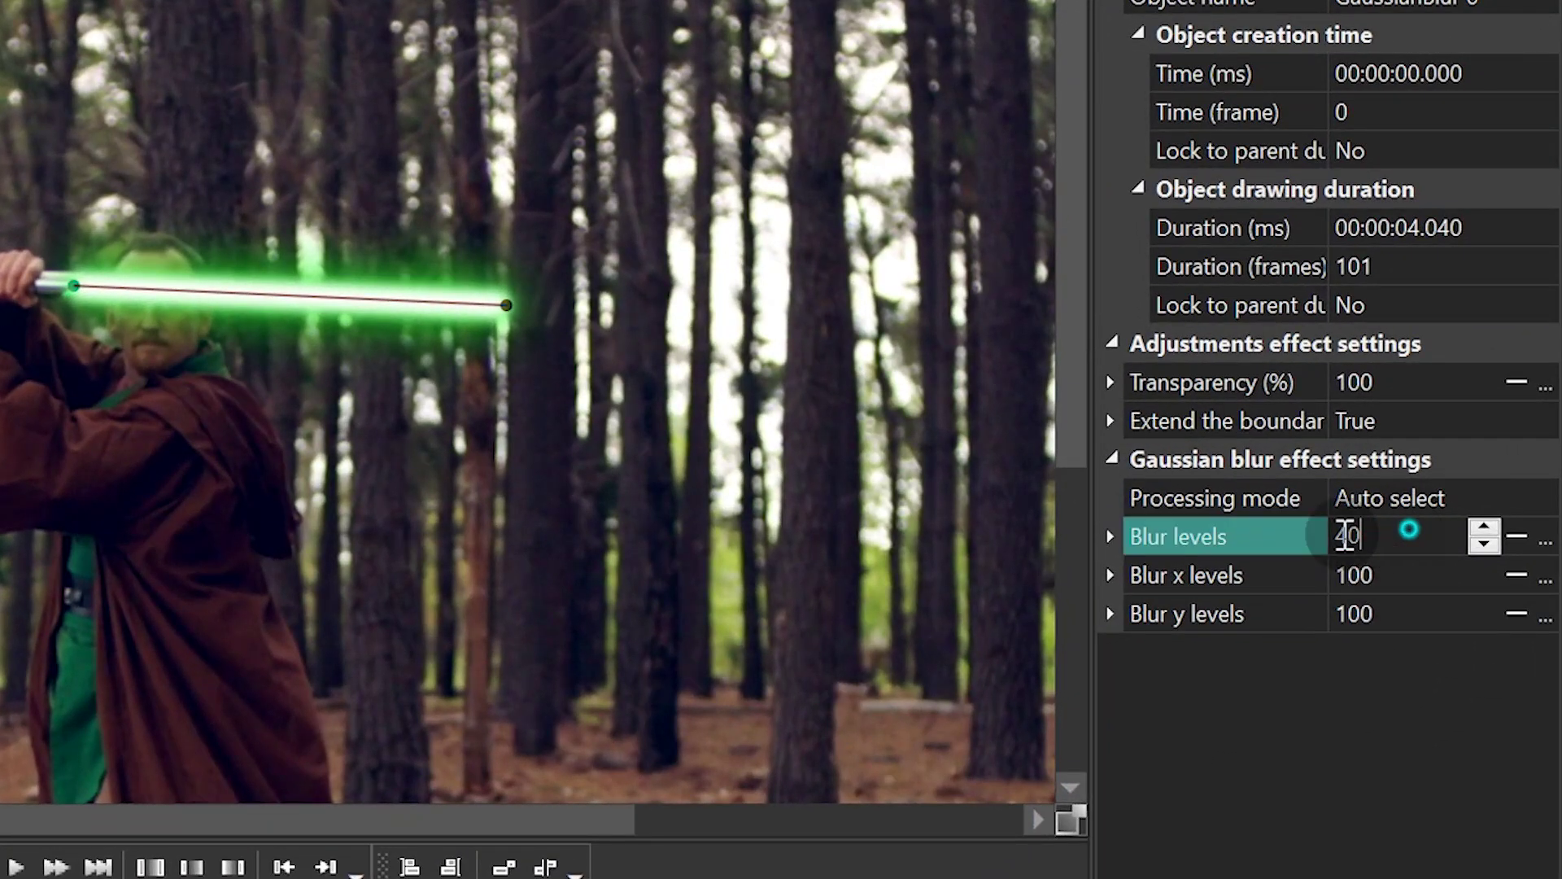
type("80")
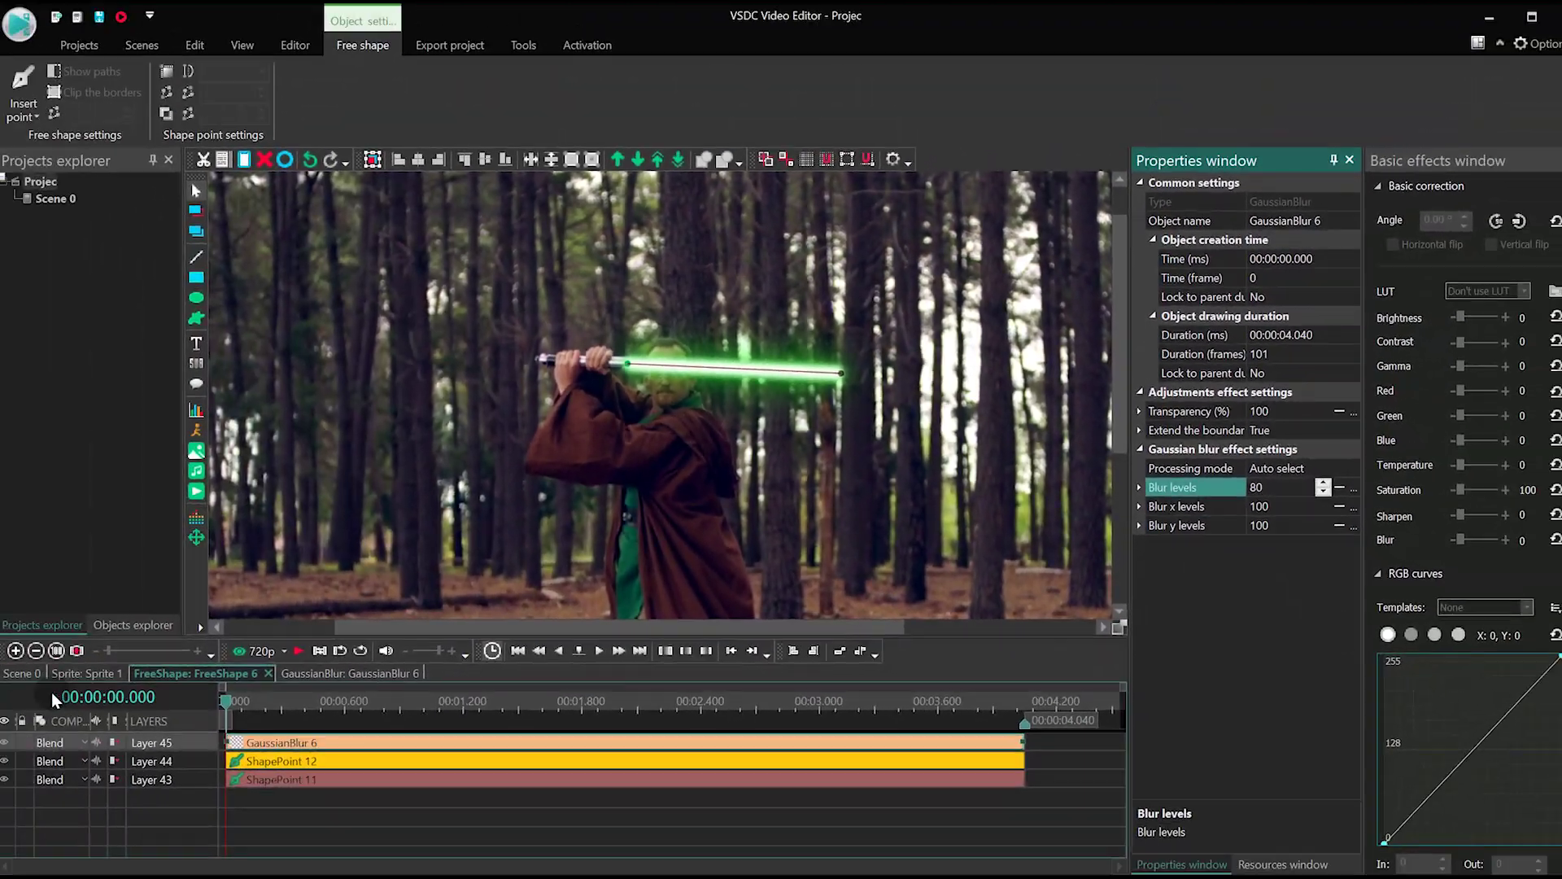
left_click(33, 673)
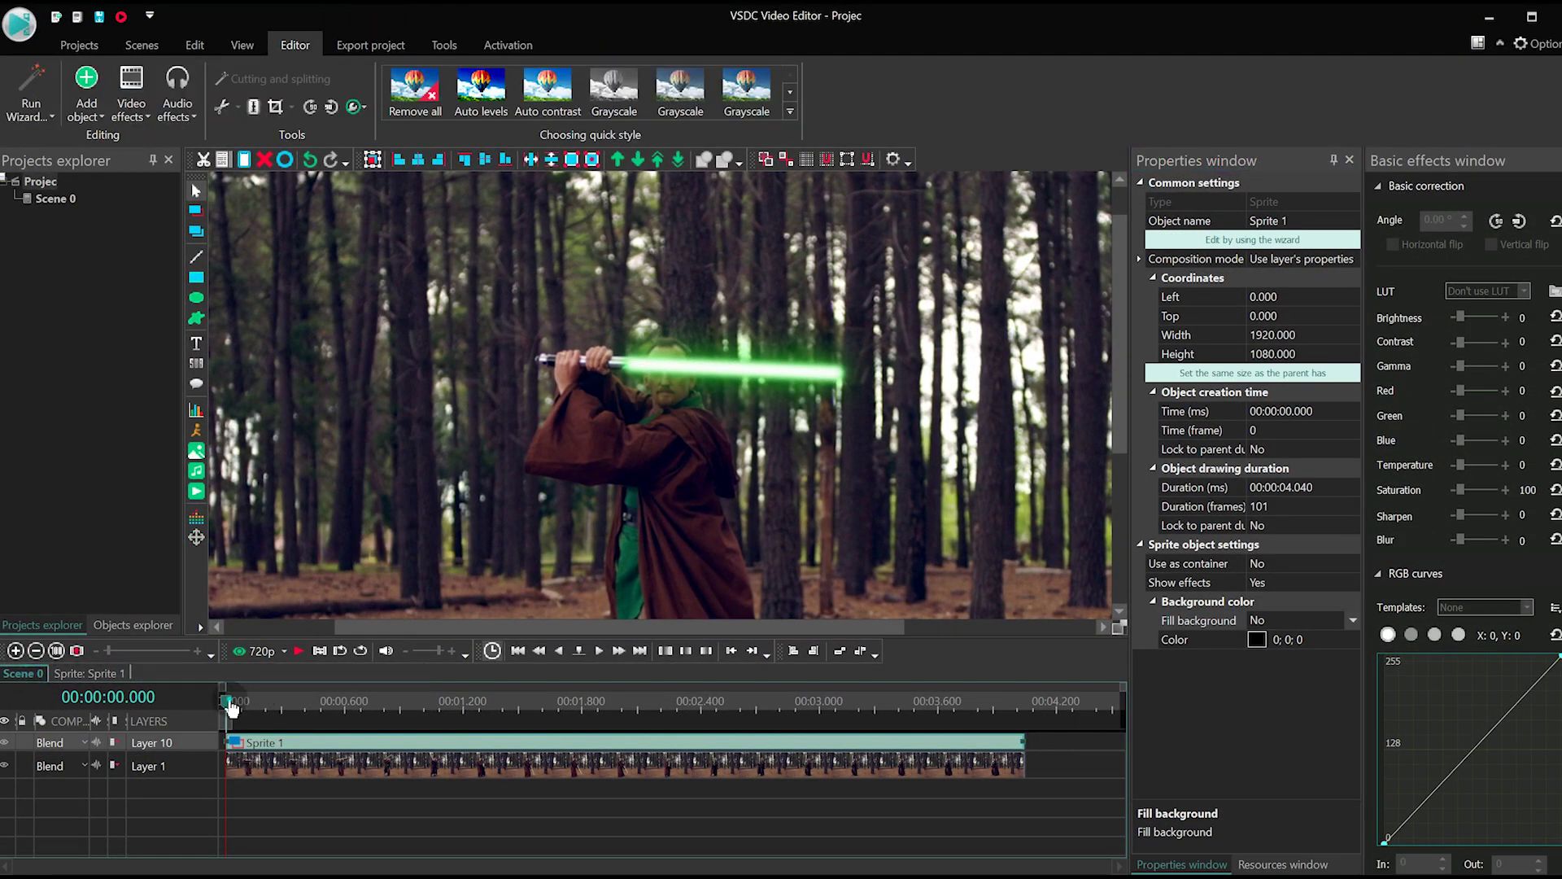